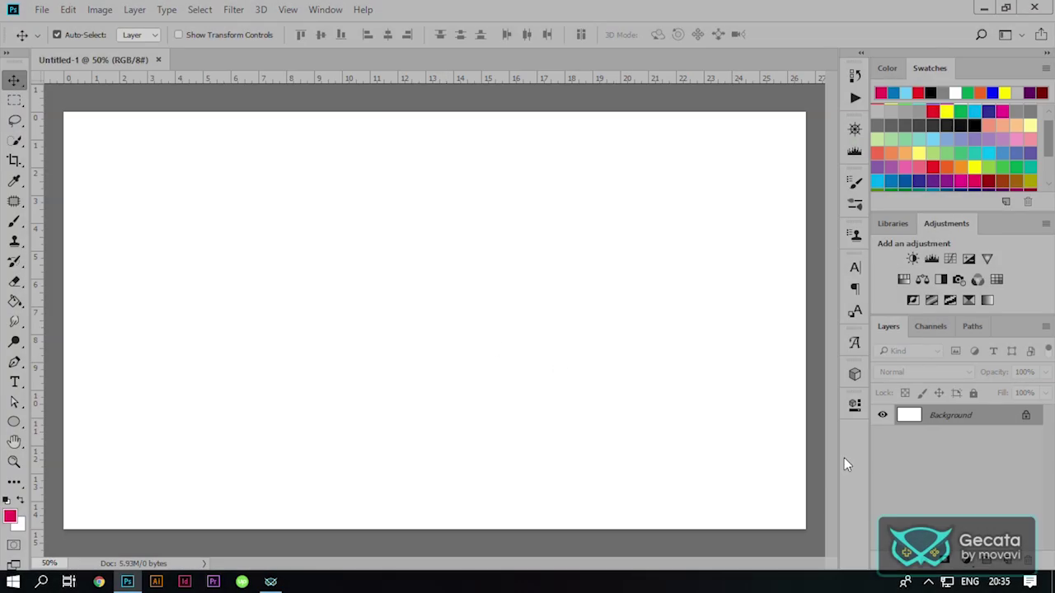
Step: Add a new Layer 1 filled solid black and delete the original white Layer 0
left_click(1026, 416)
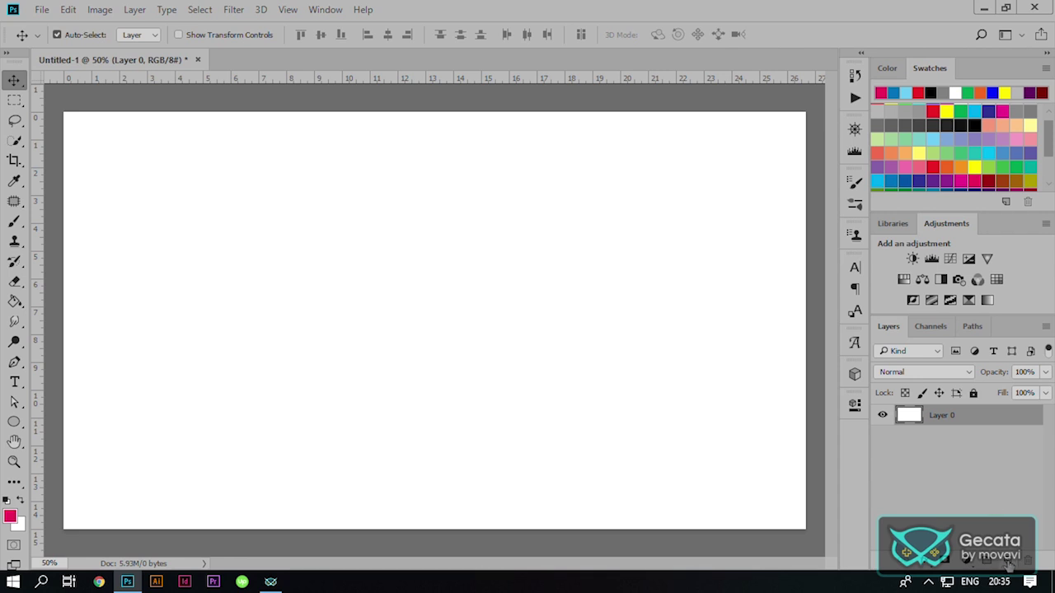
left_click(1008, 561)
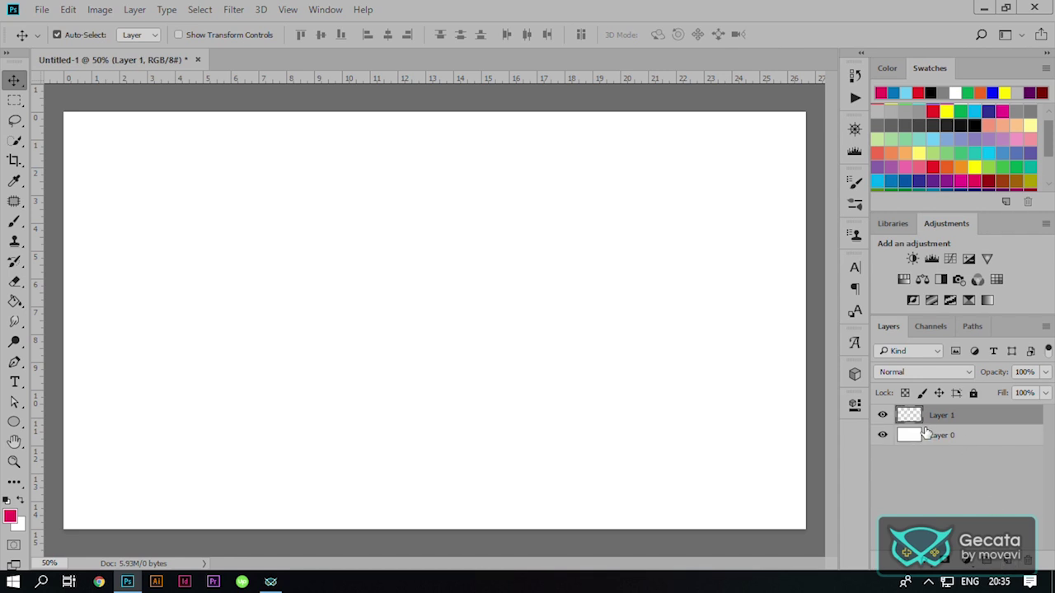
key("d")
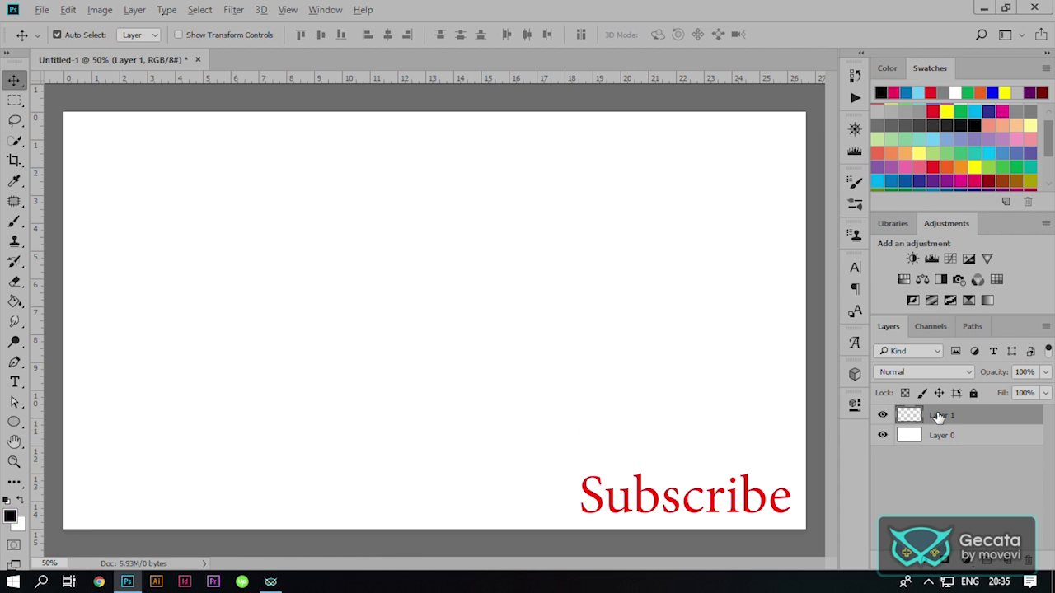
key("alt+Delete")
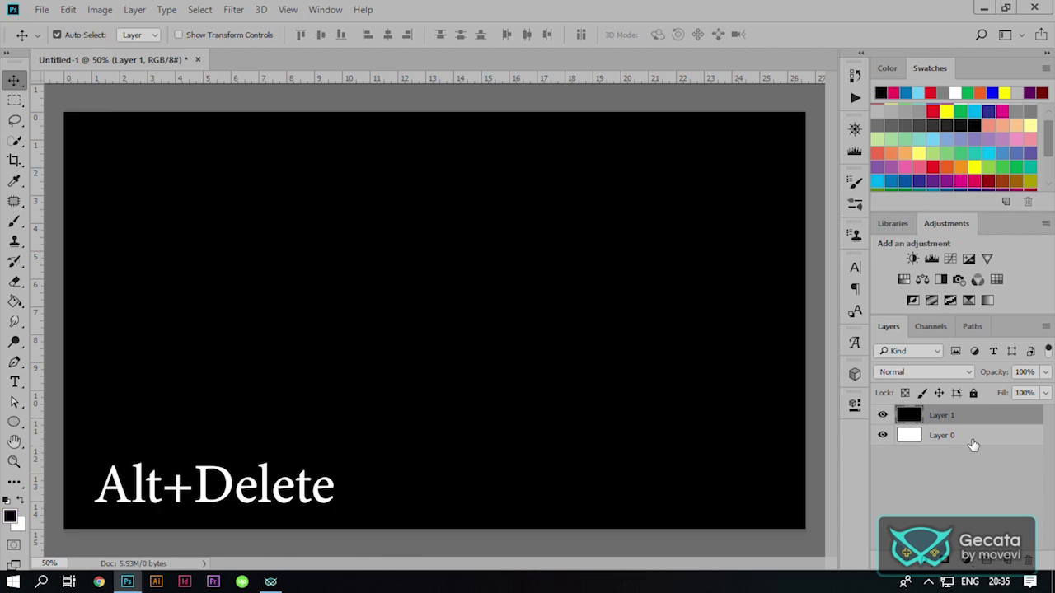
left_click(967, 440)
key("Delete")
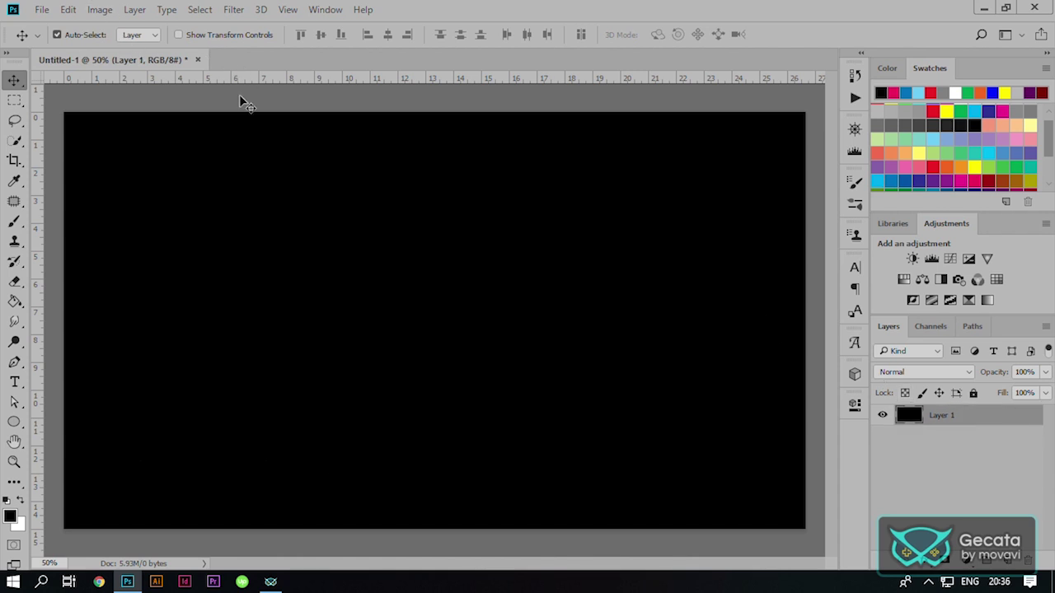
Step: Apply 62.07% Gaussian monochromatic noise to Layer 1
left_click(234, 11)
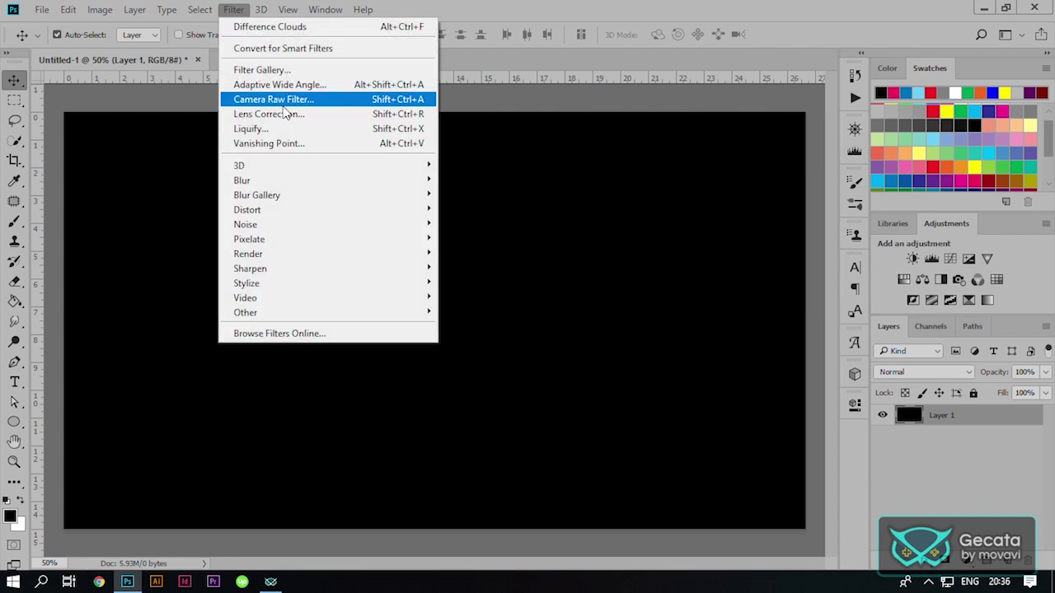
mouse_move(245, 224)
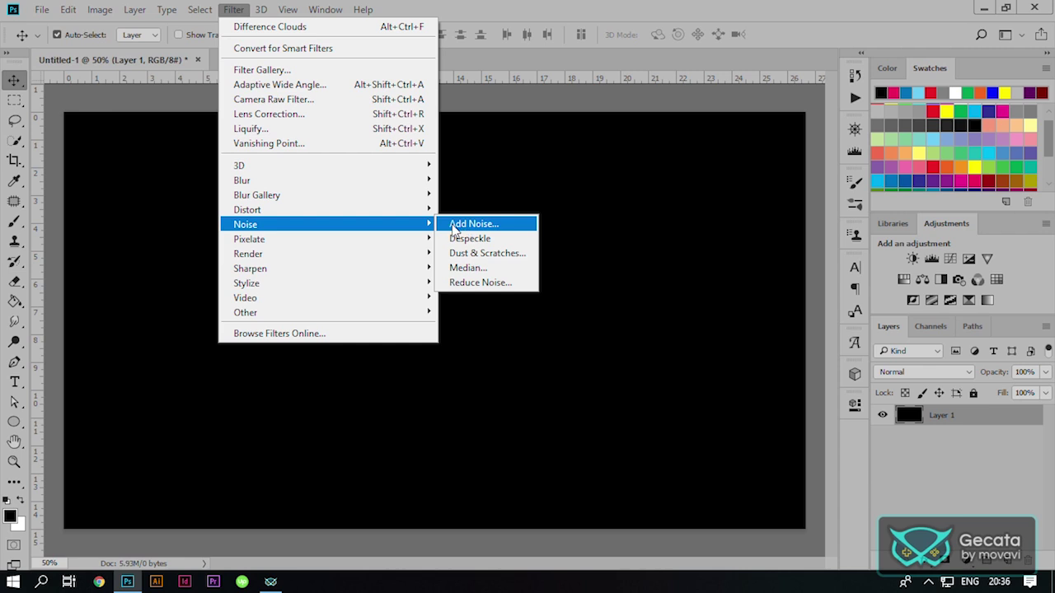
left_click(454, 230)
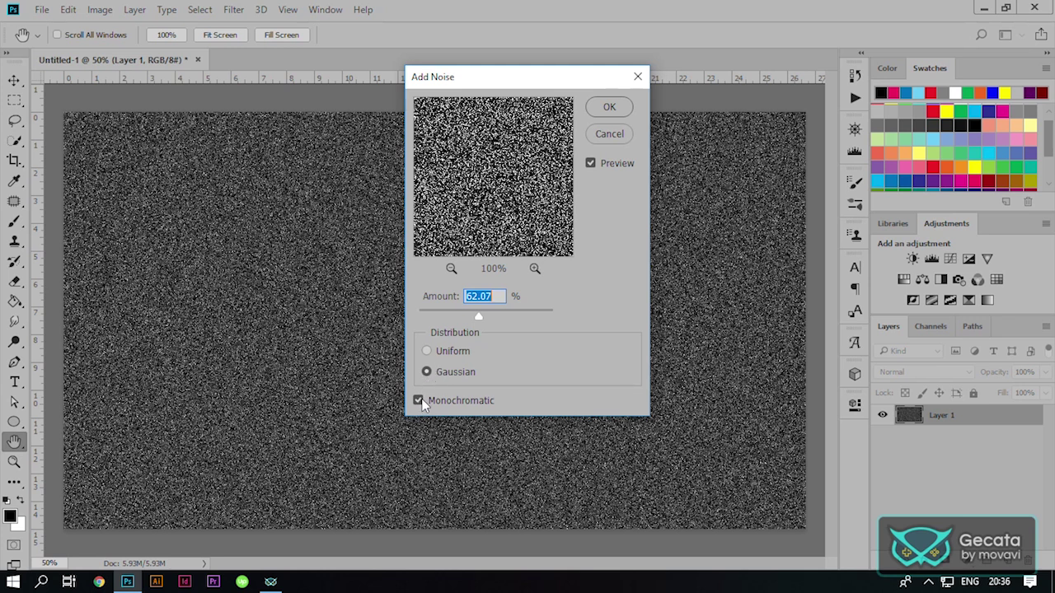
left_click(609, 108)
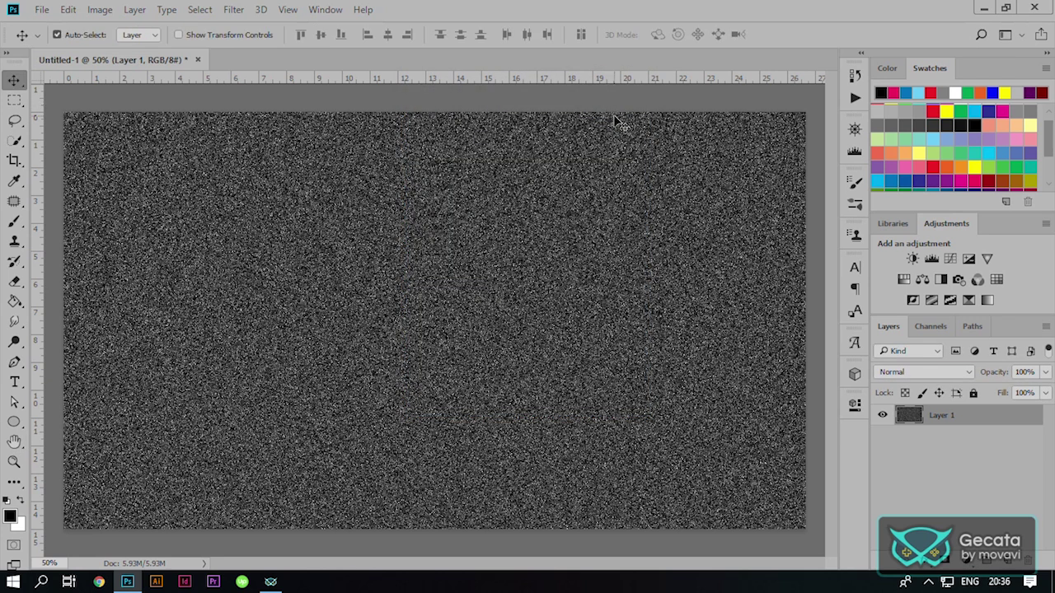
left_click(951, 260)
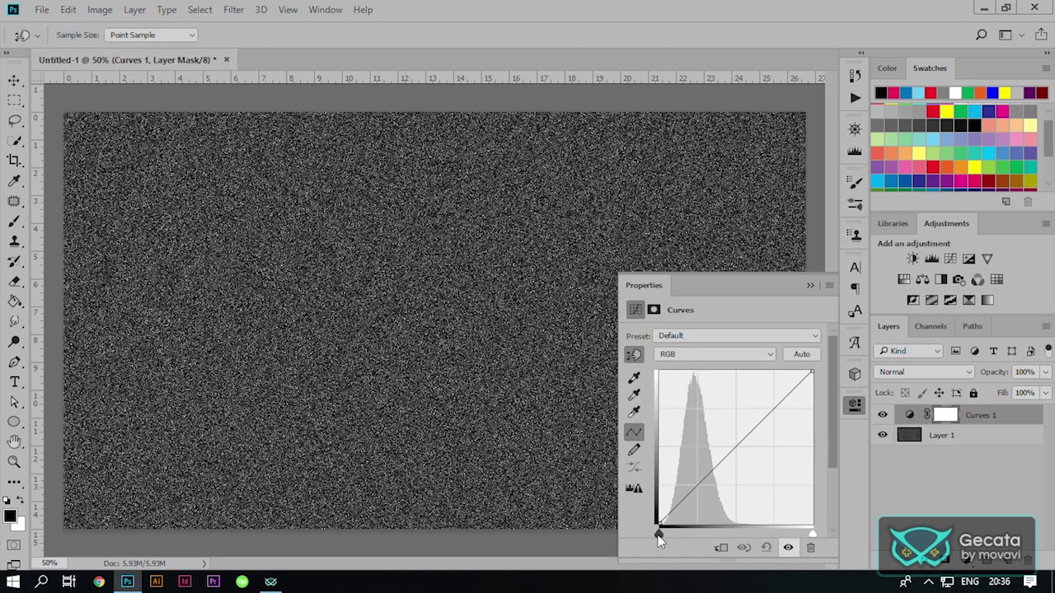
Step: Pull Curves 1's black and white input sliders together to thin the noise into sparse stars
left_click_drag(658, 535, 747, 537)
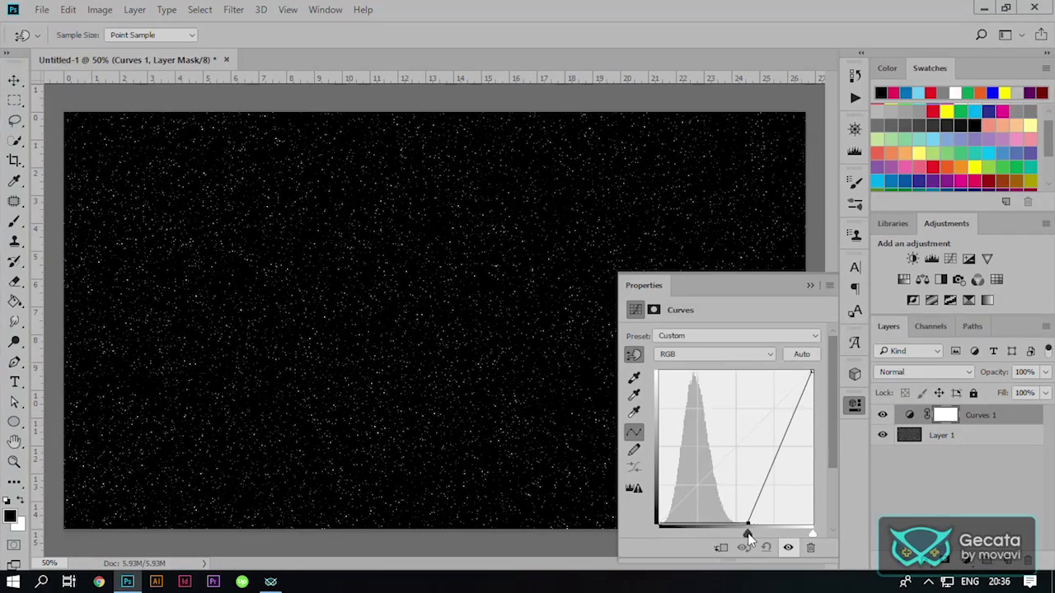
left_click_drag(812, 533, 766, 534)
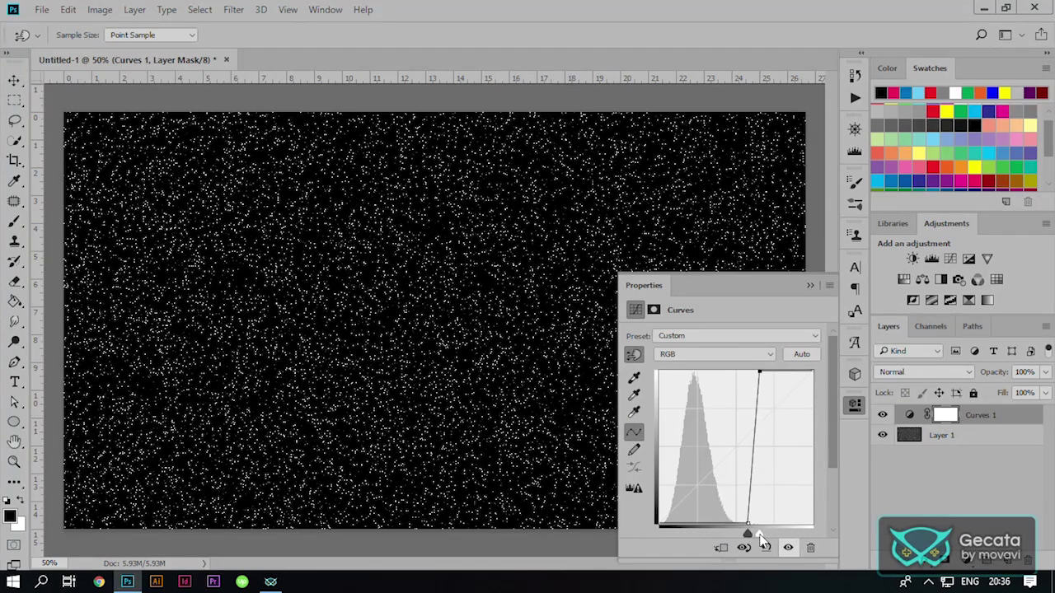
mouse_move(747, 534)
left_mouse_down()
mouse_move(789, 534)
mouse_move(767, 534)
mouse_move(778, 534)
left_mouse_up()
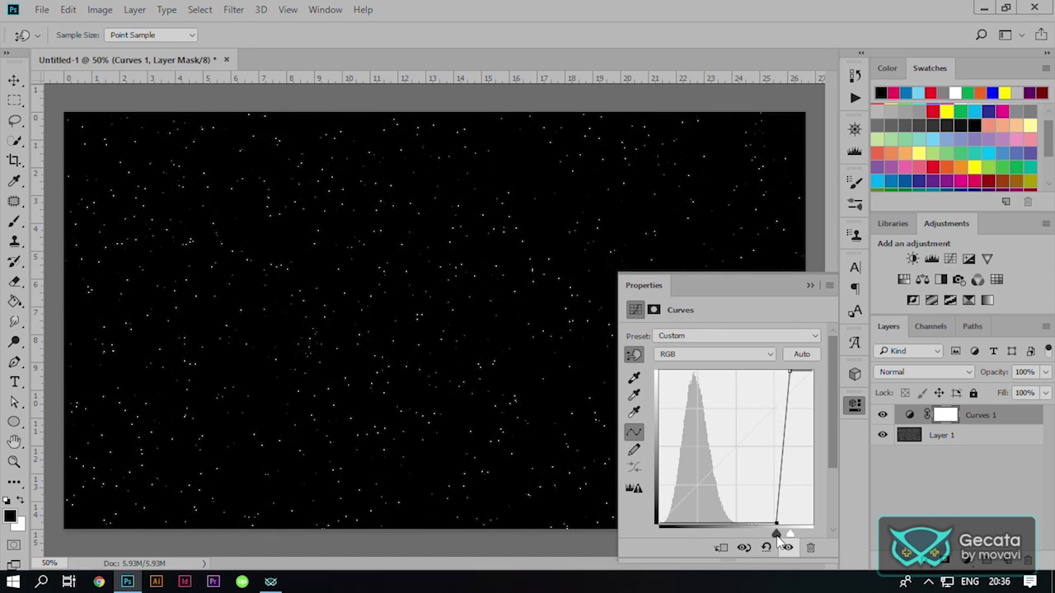
left_click_drag(780, 534, 778, 534)
left_click(810, 286)
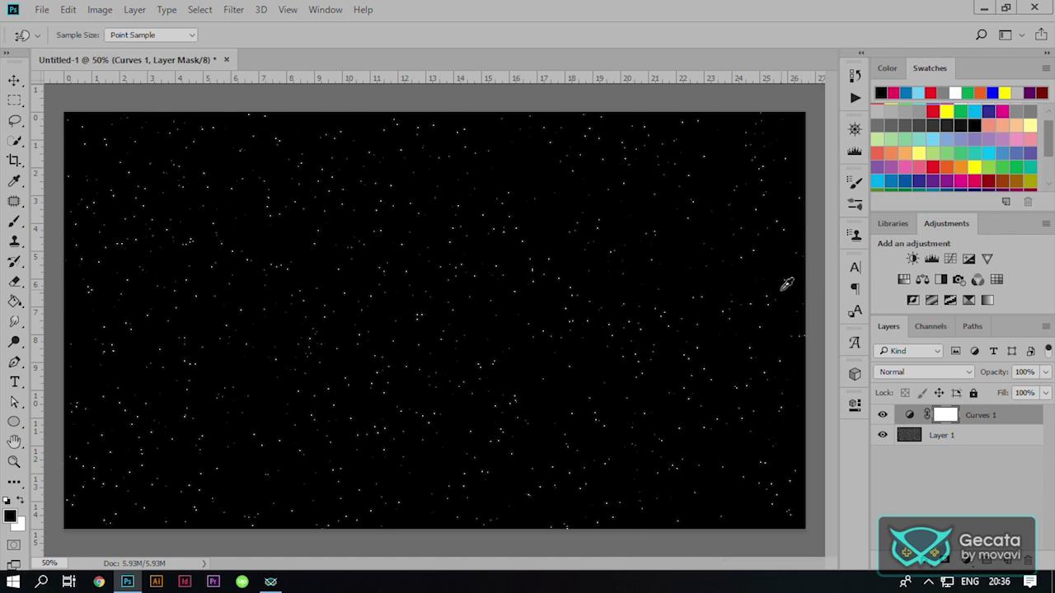
Step: Apply a 0.5-pixel Gaussian blur to Layer 1
left_click(945, 437)
key("v")
left_click(233, 10)
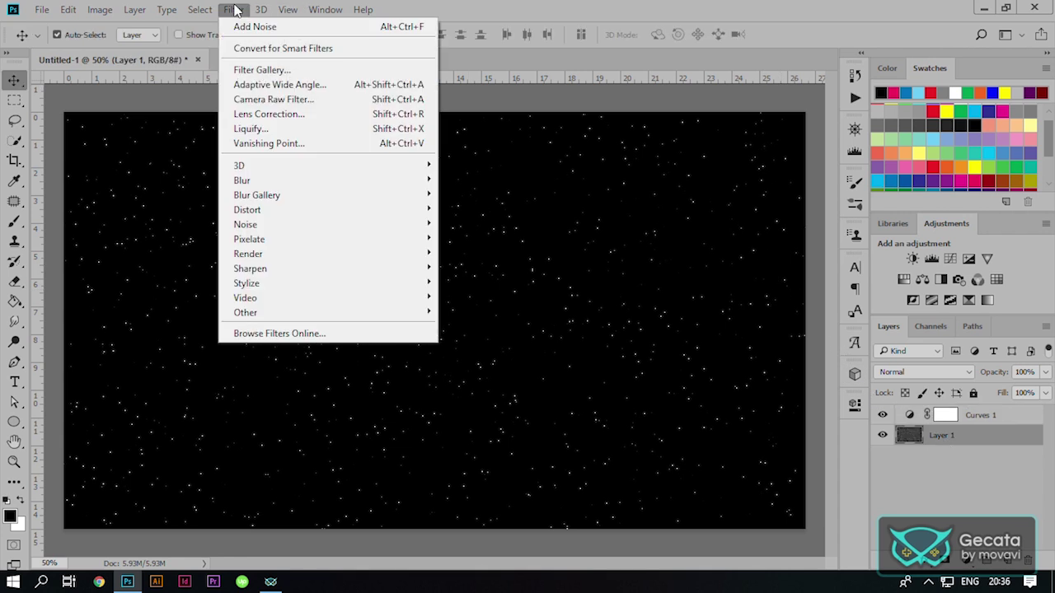
mouse_move(242, 180)
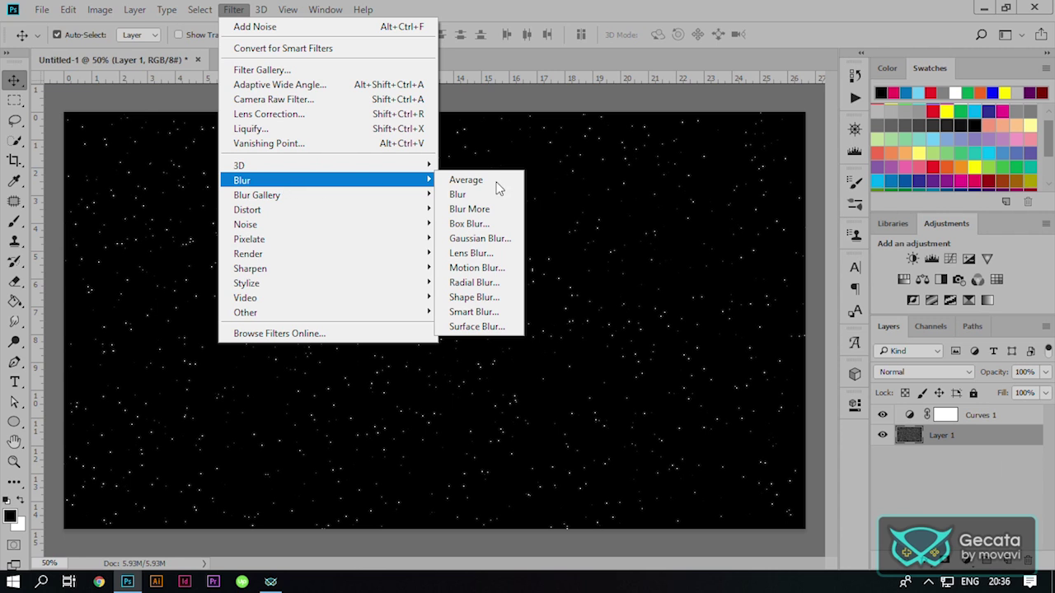
left_click(492, 238)
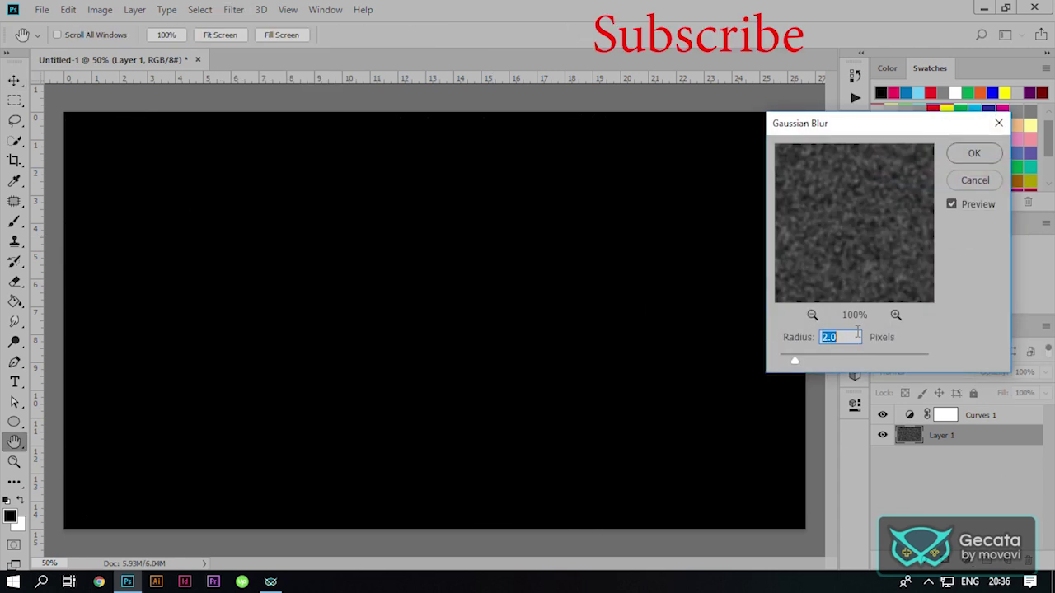
type(".")
type("5")
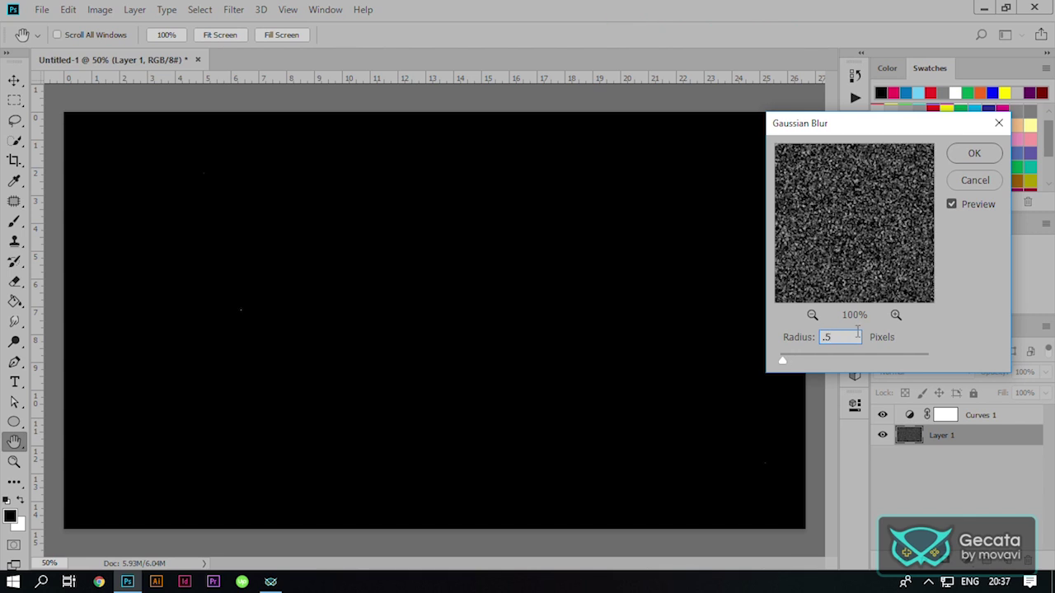
key("Return")
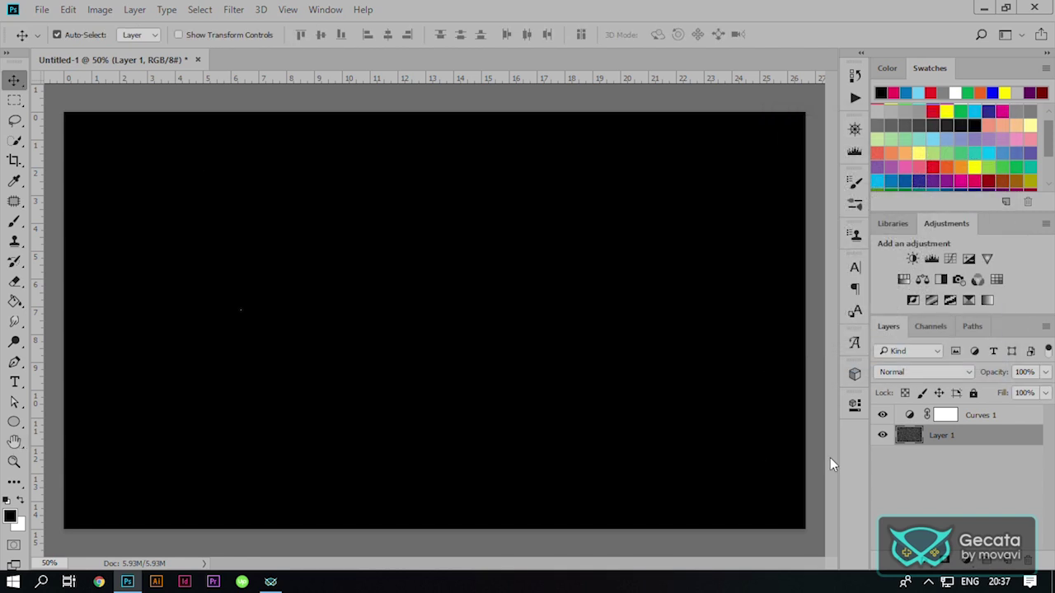
Step: Ease Curves 1's black slider left so more faint stars show through
double_click(910, 416)
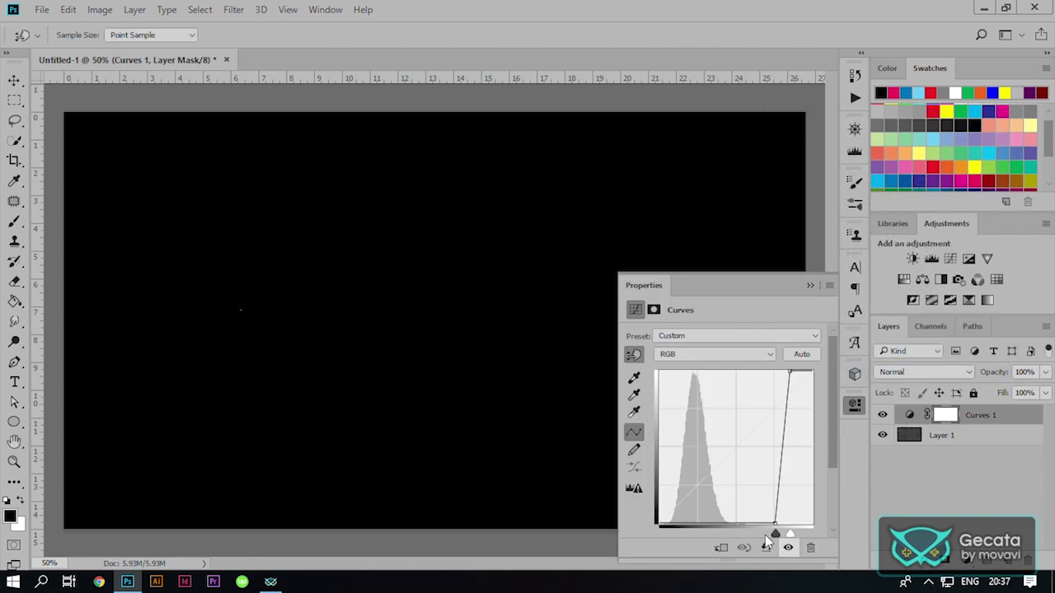
left_click_drag(776, 536, 753, 537)
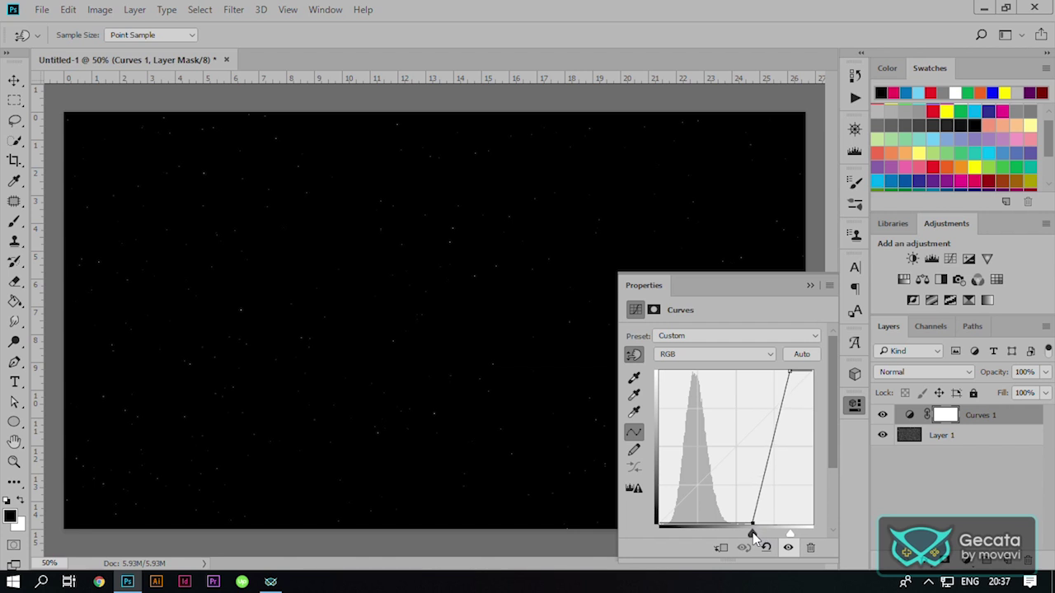
left_click(809, 286)
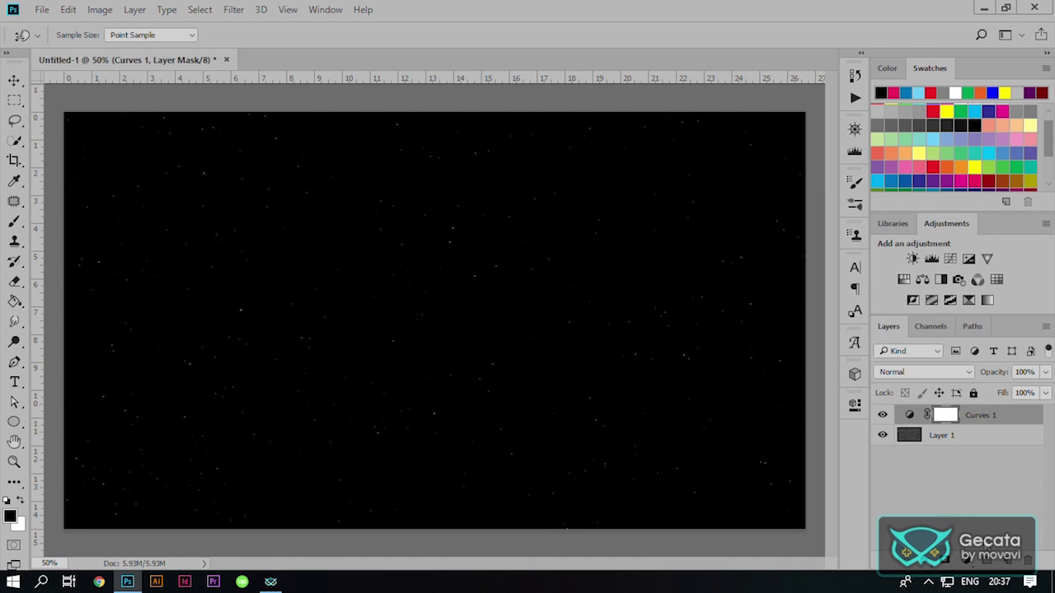
left_click(1001, 561)
key("v")
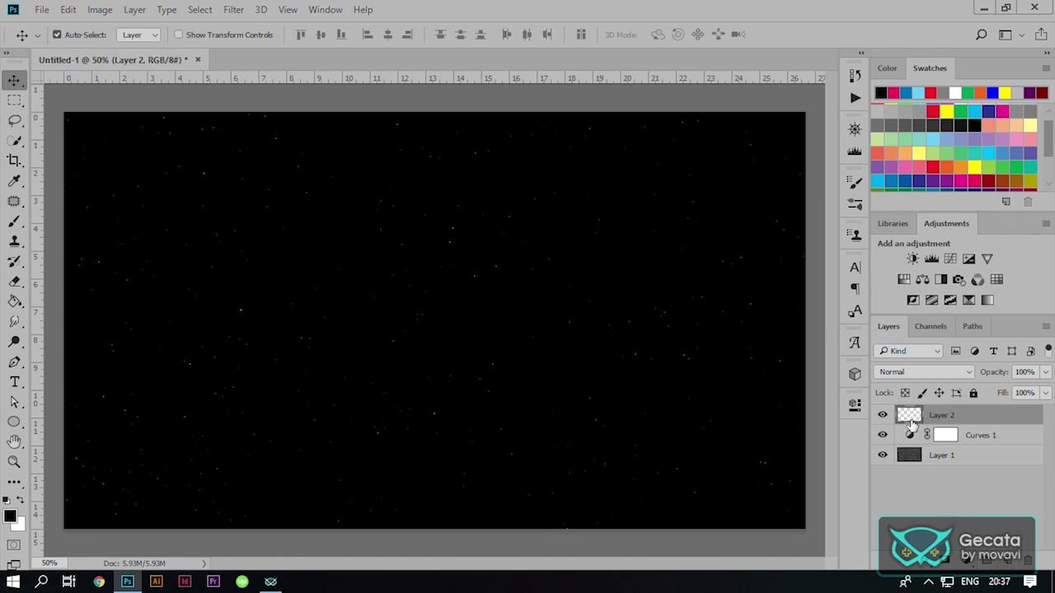
Step: Fill Layer 2 black and cover it with 62.07% Gaussian monochromatic noise
key("alt+BackSpace")
left_click(224, 10)
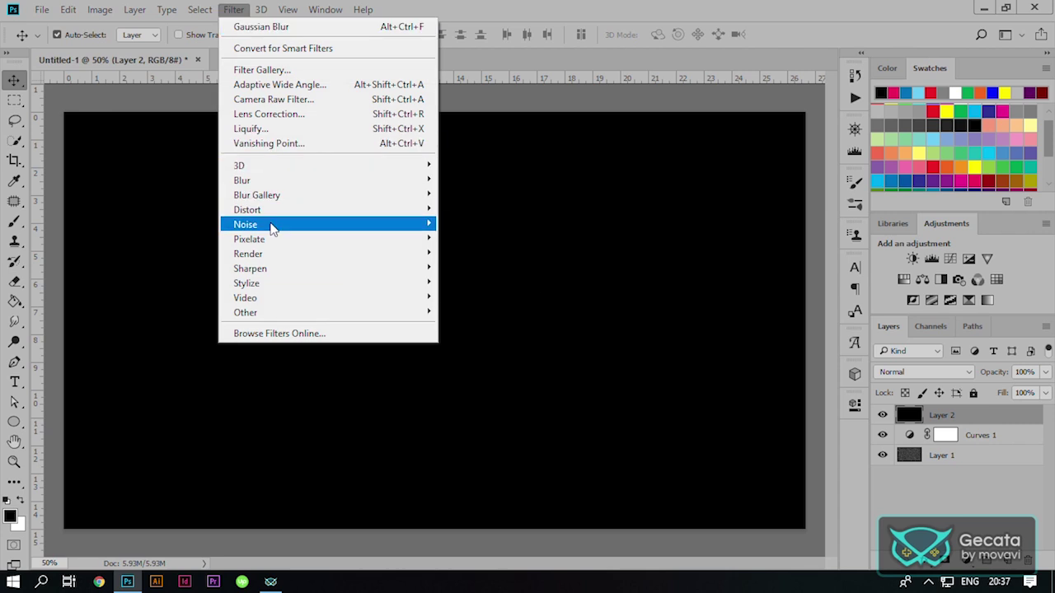
left_click(462, 229)
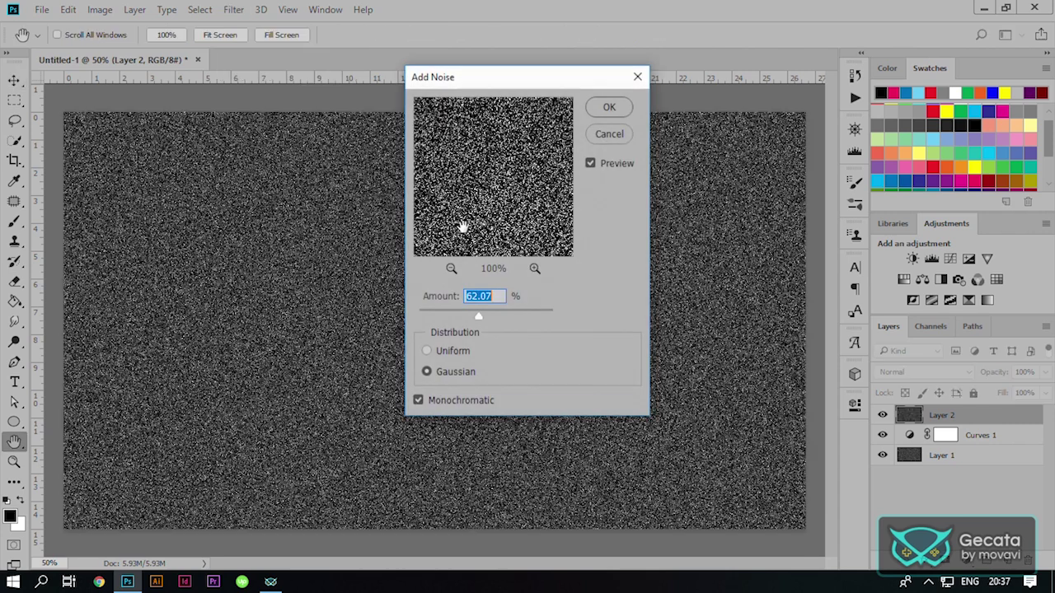
left_click(599, 111)
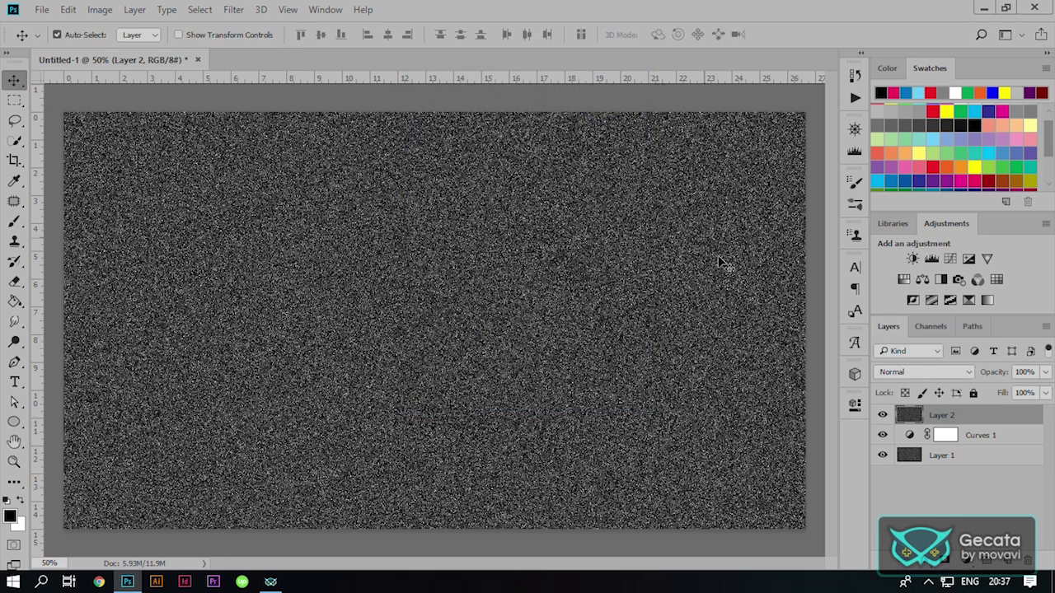
left_click(949, 260)
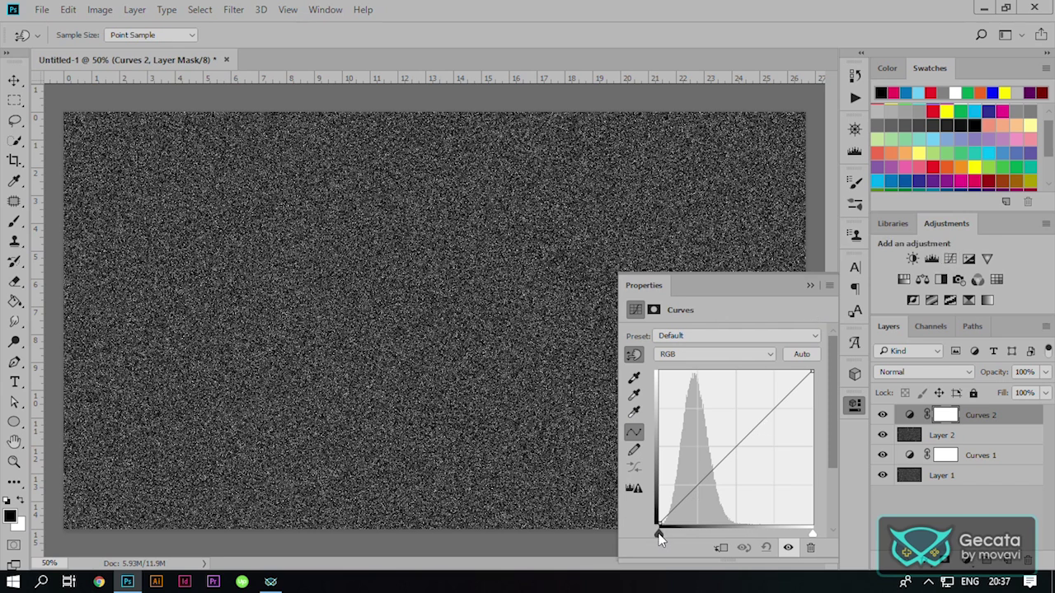
Step: Pinch Curves 2's black and white points together to turn Layer 2's noise into sparse stars
left_click_drag(659, 534, 751, 534)
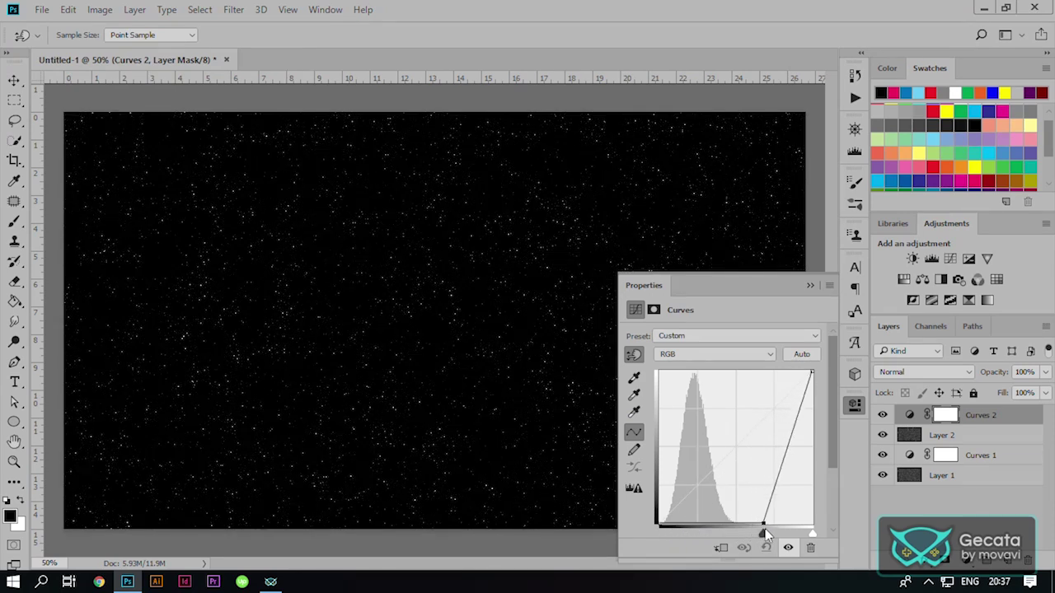
left_click_drag(754, 535, 774, 534)
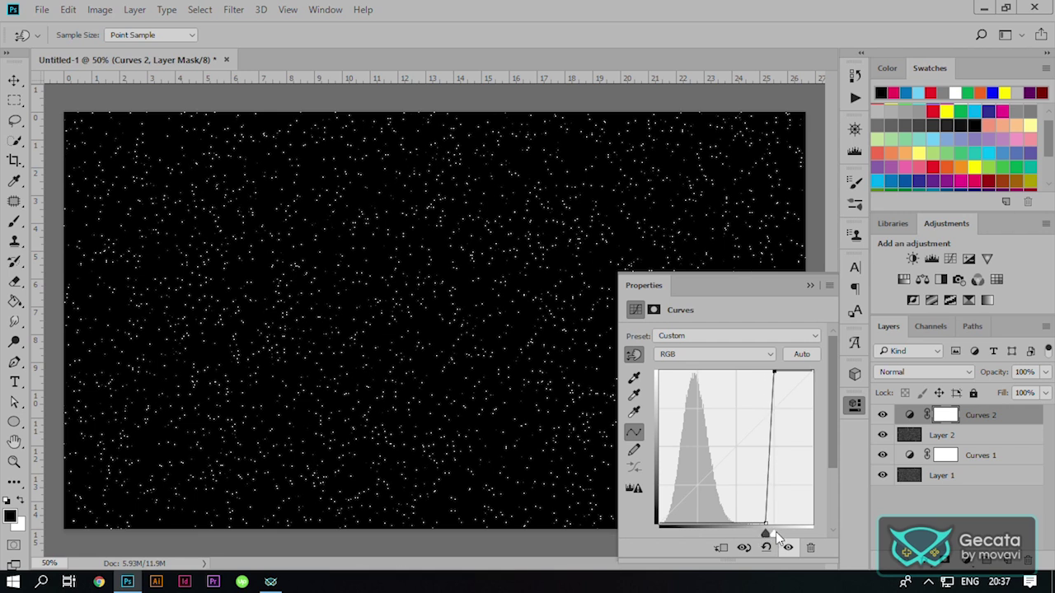
mouse_move(773, 534)
left_mouse_down()
mouse_move(789, 534)
mouse_move(780, 534)
left_mouse_up()
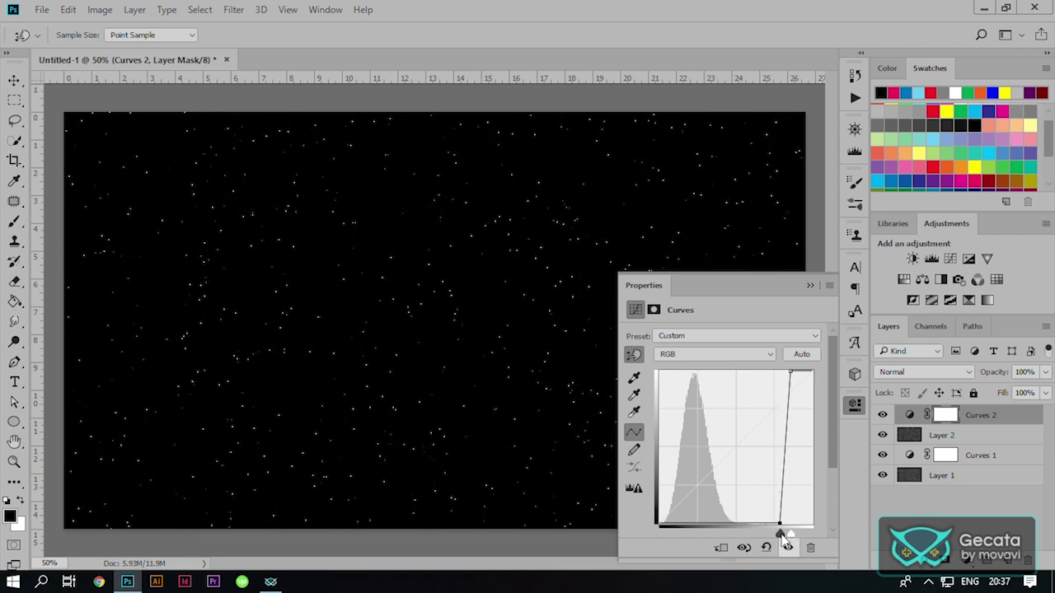
left_click(811, 286)
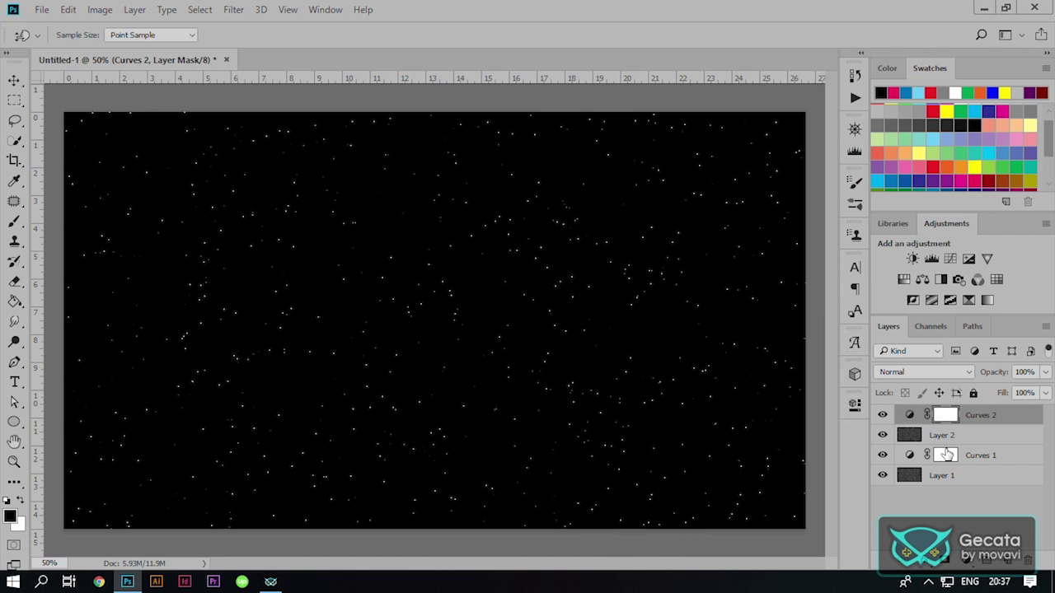
left_click(940, 438)
key("v")
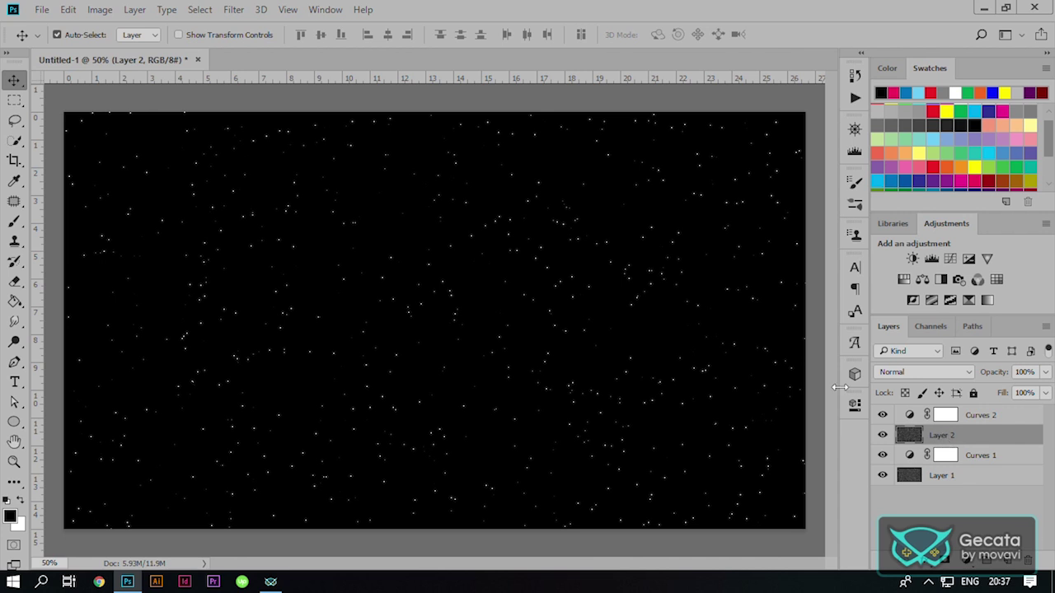
Step: Apply a 2-pixel Gaussian blur to Layer 2
left_click(233, 10)
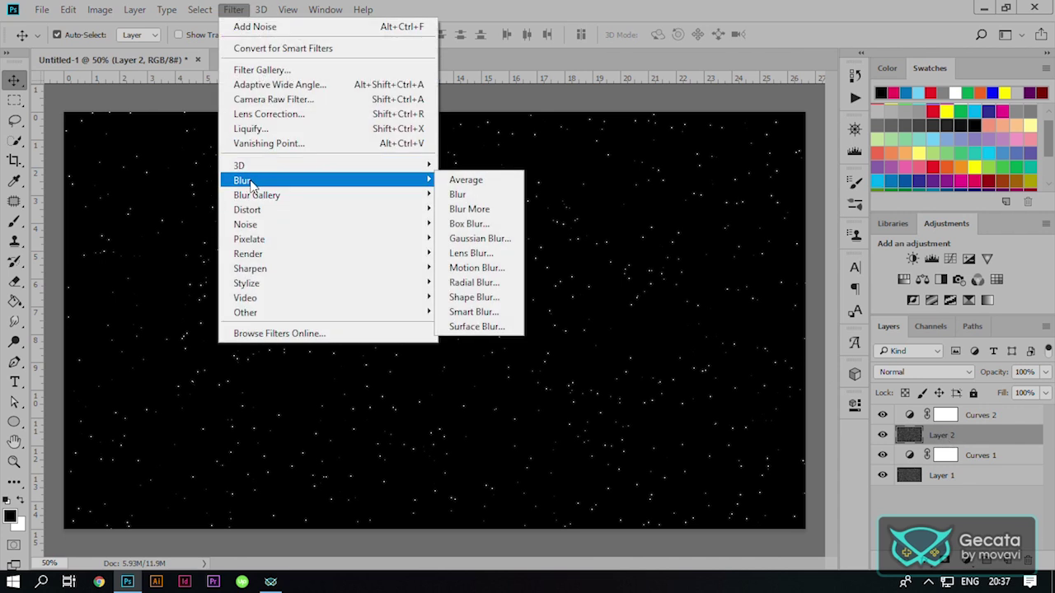
left_click(488, 244)
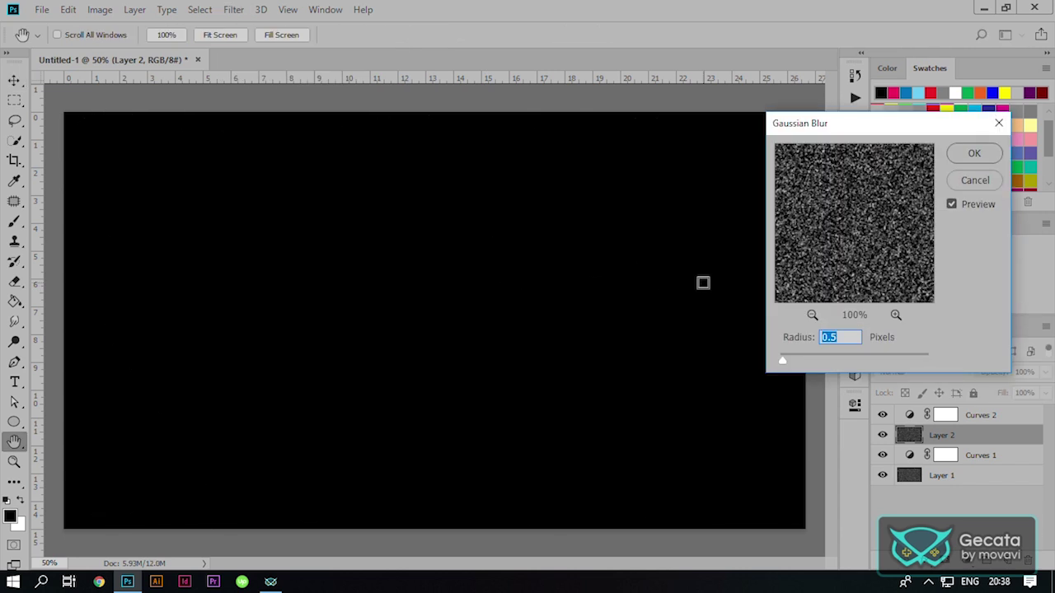
type("2")
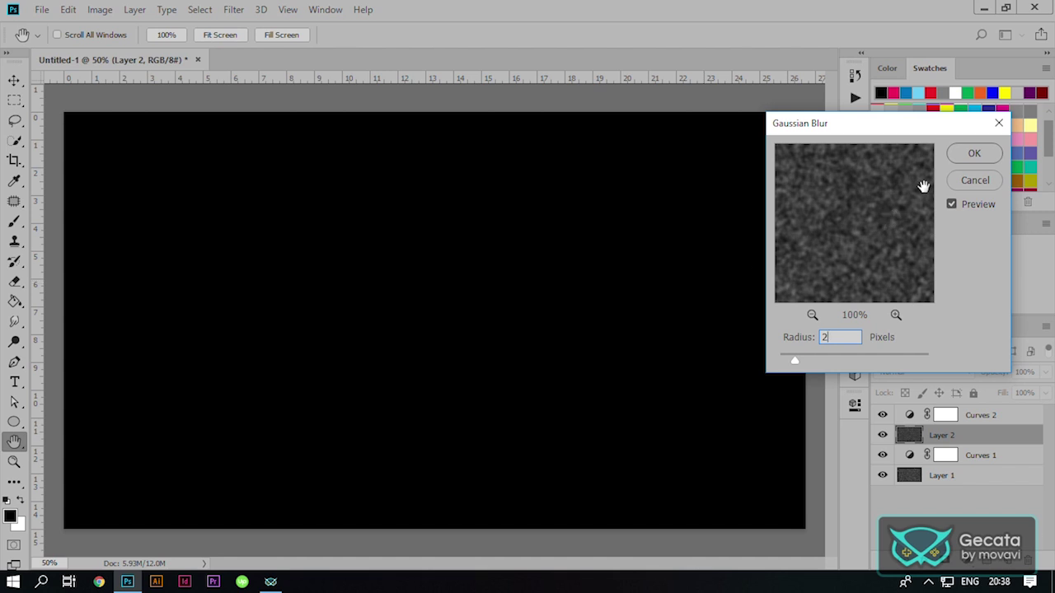
left_click(974, 154)
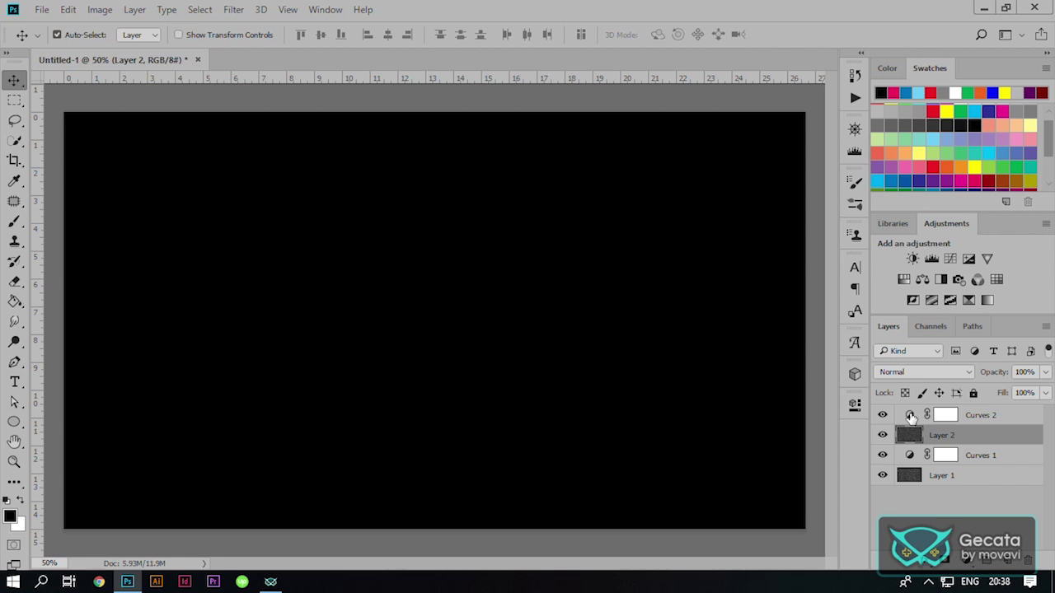
Step: Shift Curves 2's black point left so only soft, faint stars remain
double_click(910, 415)
mouse_move(781, 531)
left_mouse_down()
mouse_move(698, 534)
mouse_move(745, 539)
mouse_move(715, 537)
left_mouse_up()
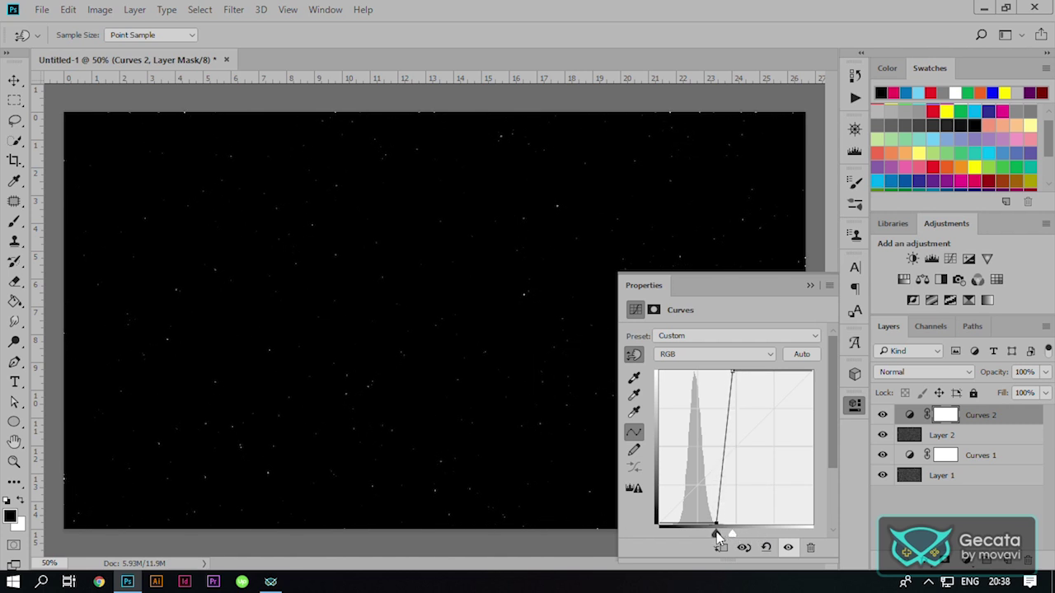
left_click(811, 285)
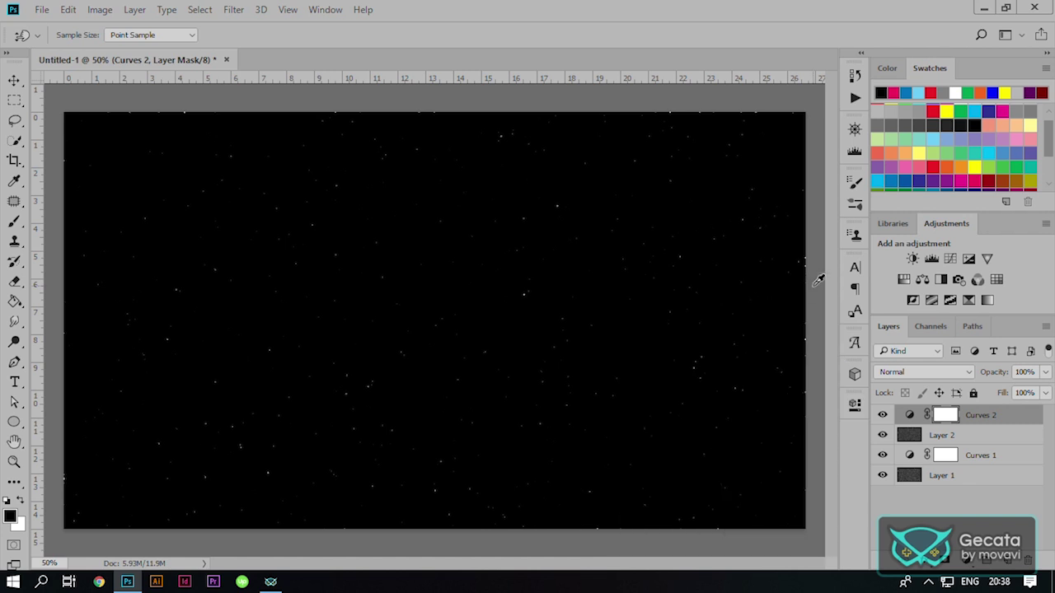
Step: Load the RGB channel's brightness as a star selection from the Channels panel
left_click(946, 435)
key("v")
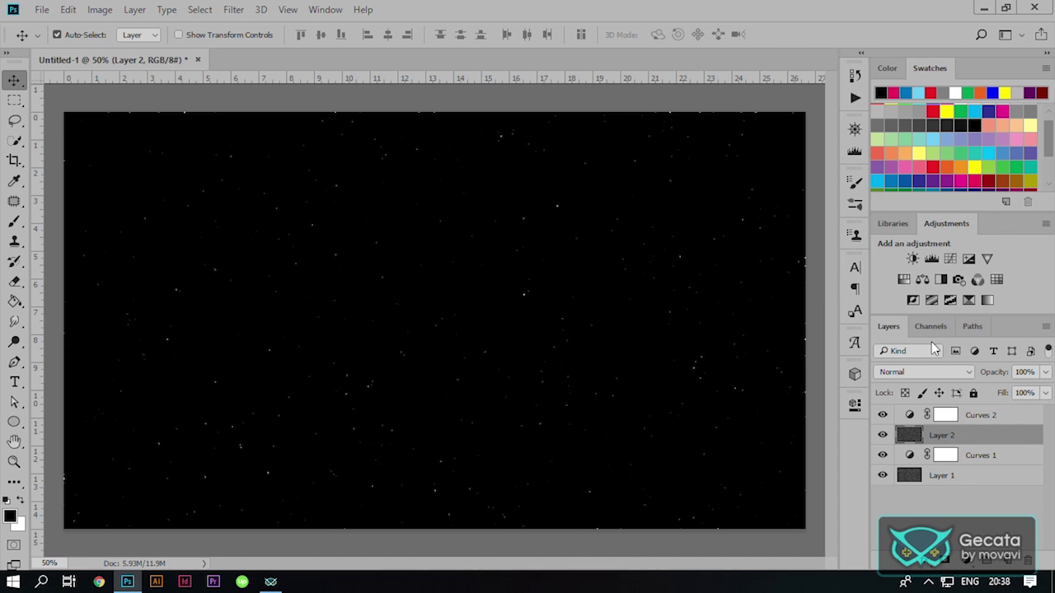
left_click(926, 327)
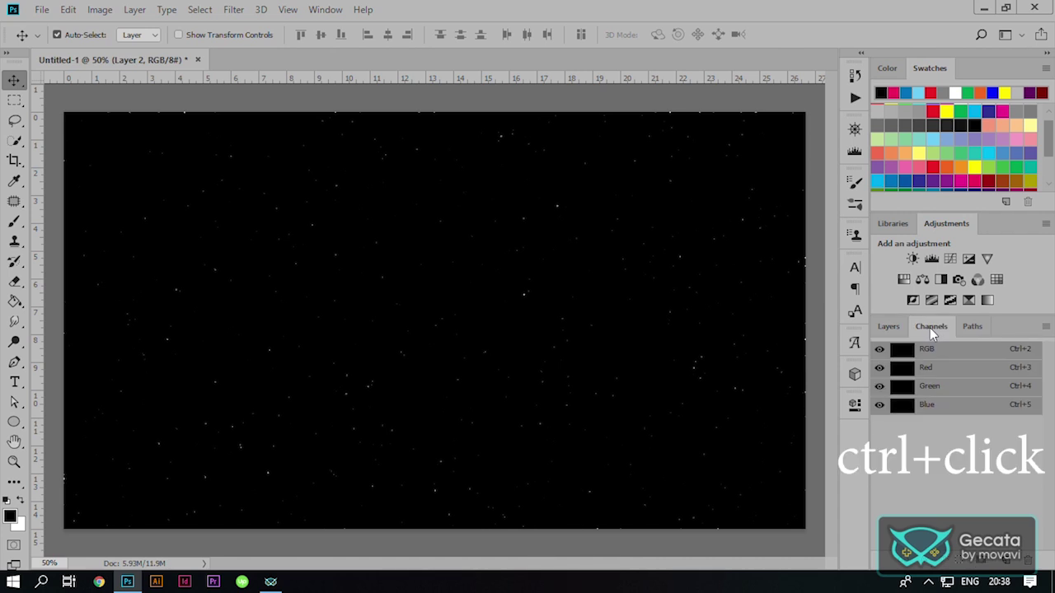
left_click(904, 354, "ctrl")
left_click(904, 354, "ctrl")
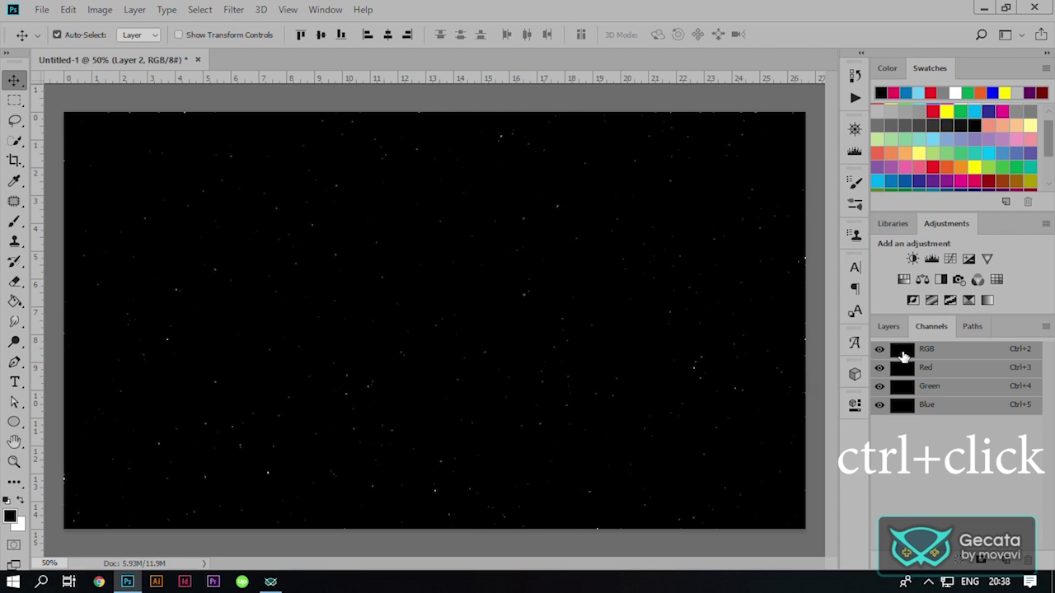
Step: Delete Layer 2 and the Curves 2 adjustment, keeping Layer 1 and Curves 1
left_click(893, 327)
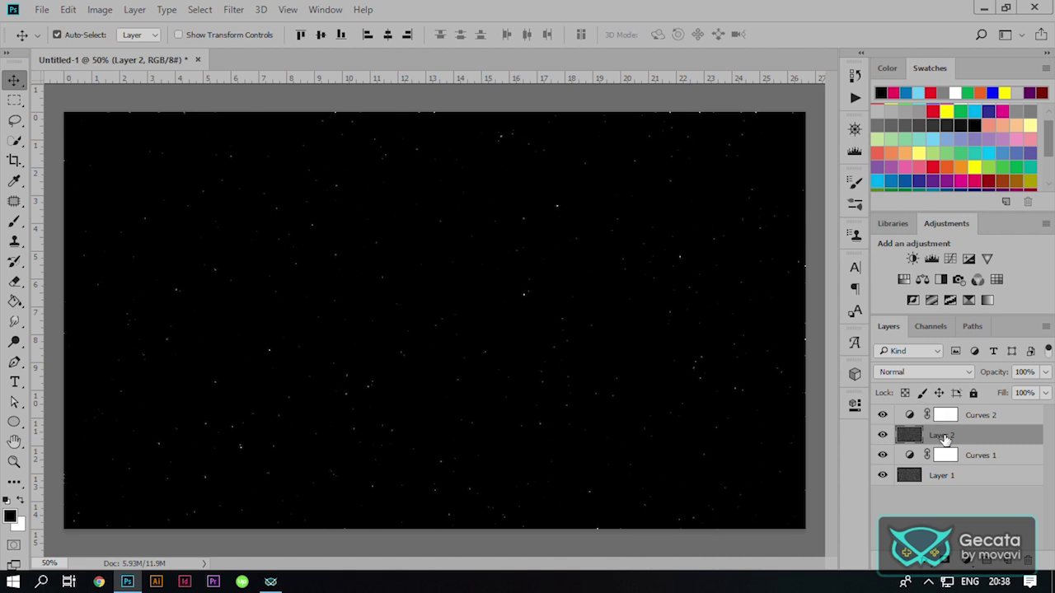
mouse_move(944, 440)
left_mouse_down()
mouse_move(1011, 563)
mouse_move(1028, 562)
left_mouse_up()
mouse_move(971, 417)
left_mouse_down()
mouse_move(1014, 491)
mouse_move(1030, 562)
left_mouse_up()
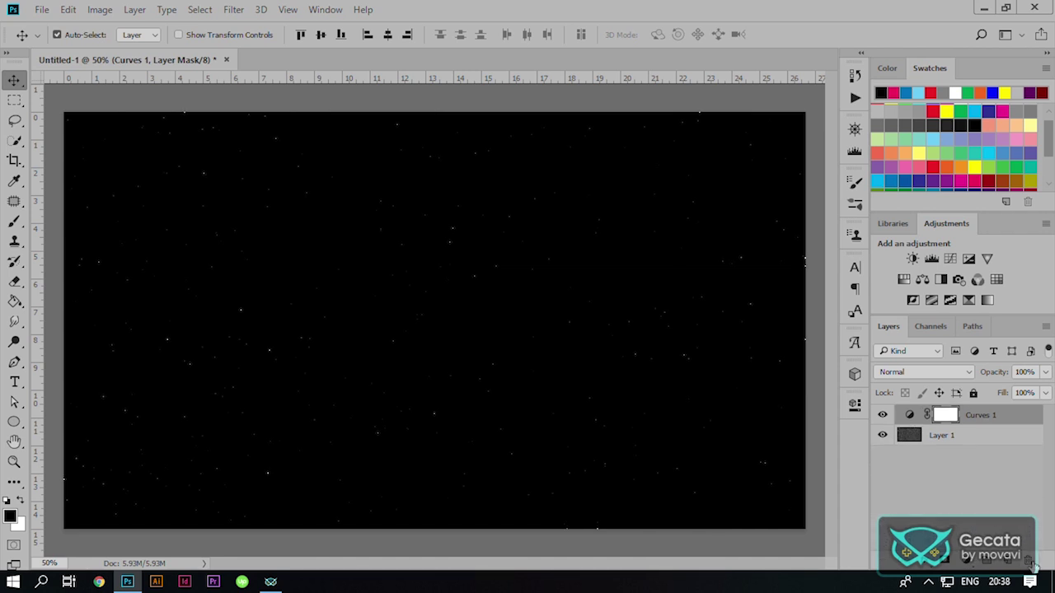
Step: Add a white (ffffff) Solid Color fill layer above Layer 1, masked by the star selection
left_click(954, 437)
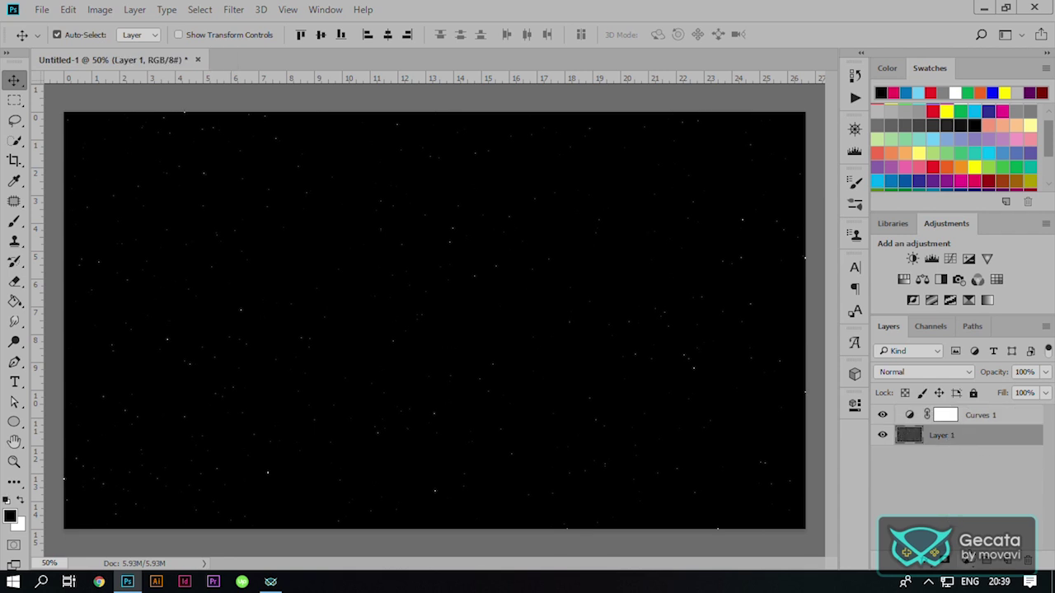
left_click(969, 561)
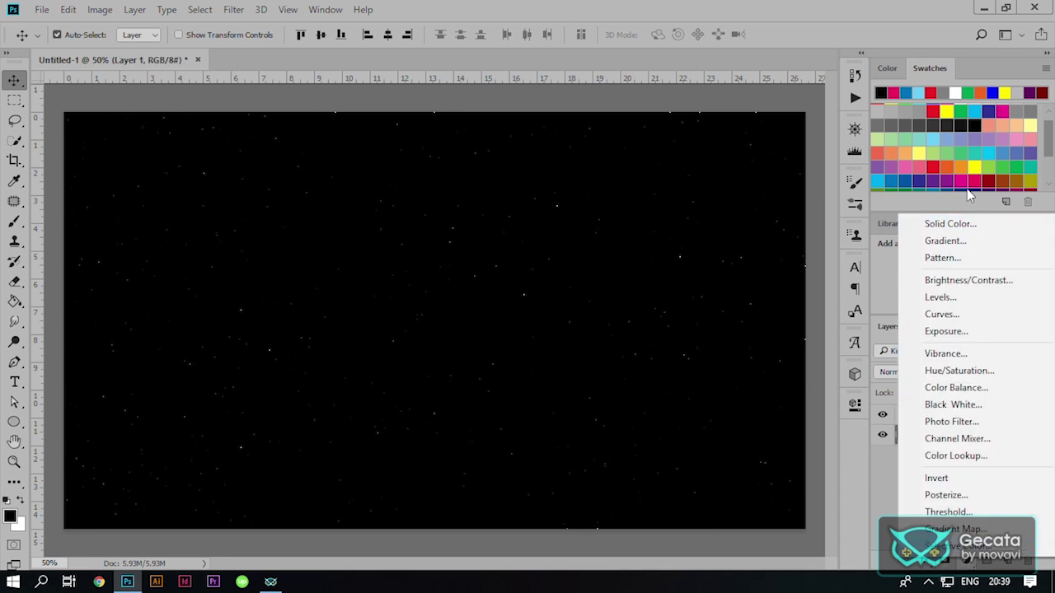
left_click(937, 225)
left_click_drag(723, 207, 637, 103)
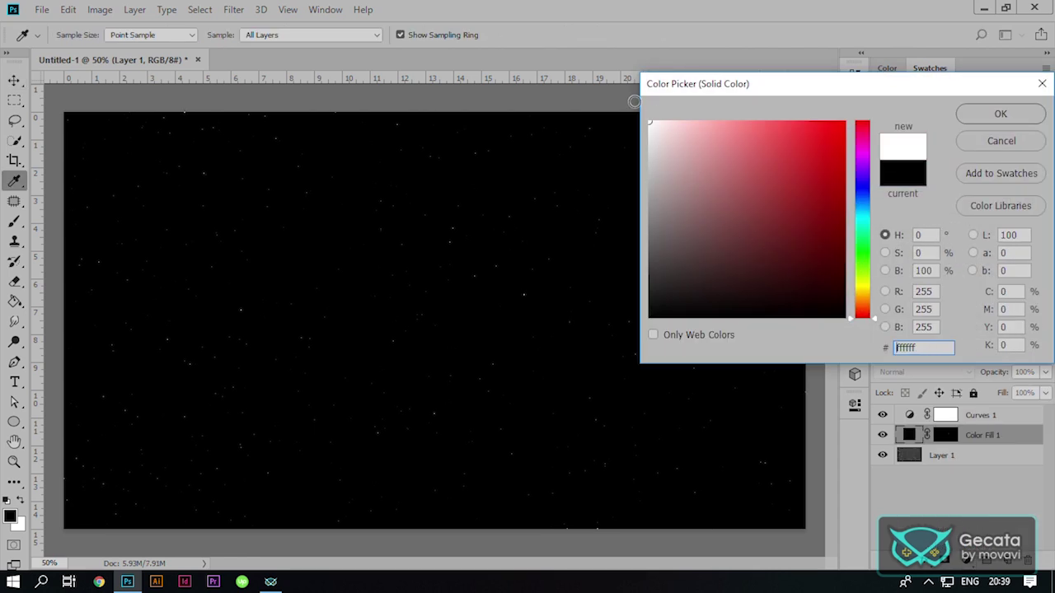
left_click(1001, 117)
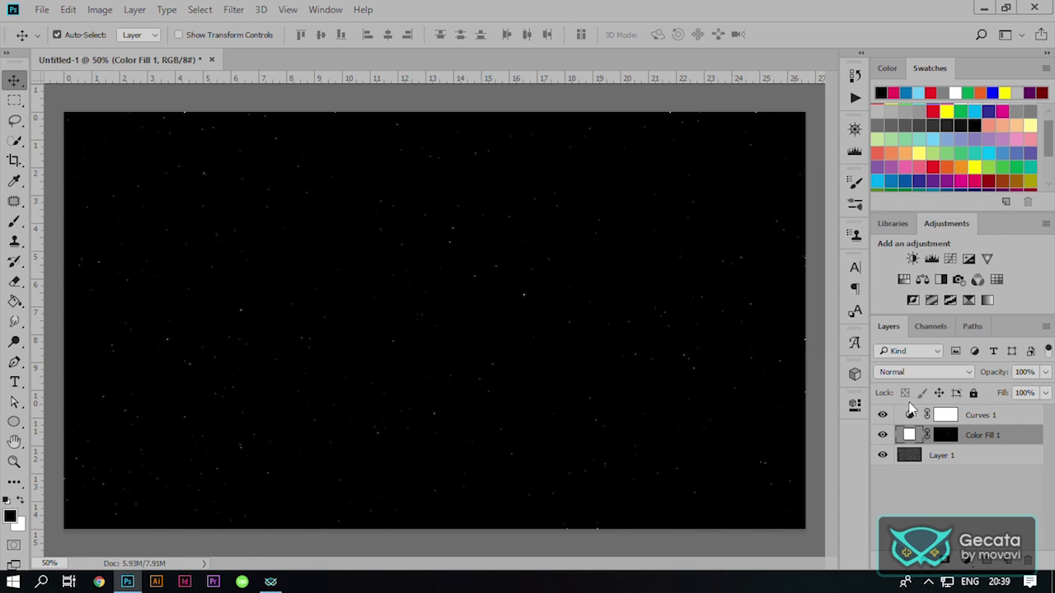
key("ctrl")
key("ctrl")
right_click(971, 439)
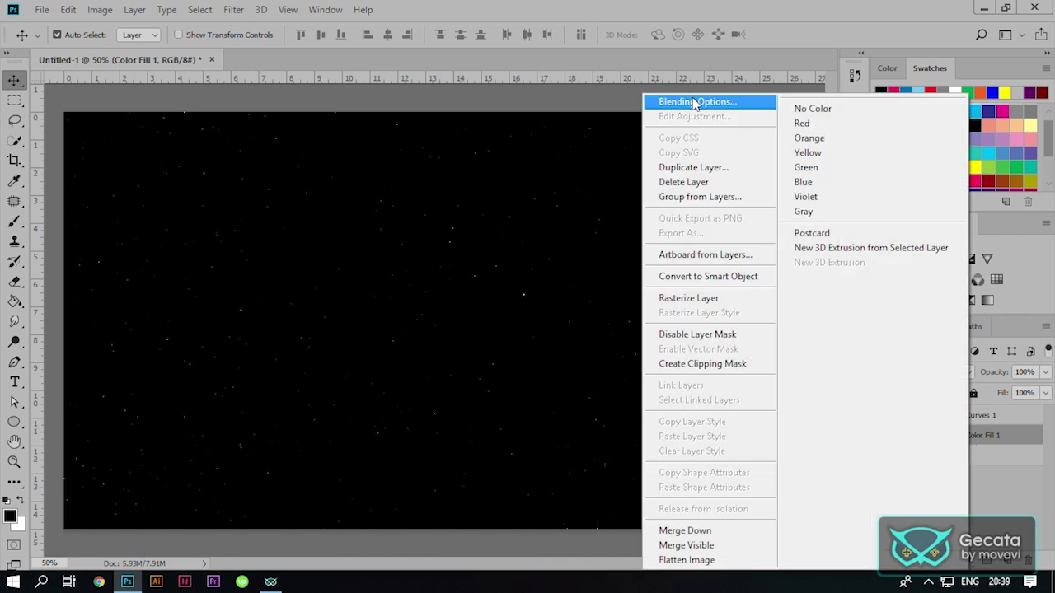
Step: Give Color Fill 1 an Outer Glow (Screen, 19%, spread 26, size 6) and merge it into Layer 1
left_click(692, 103)
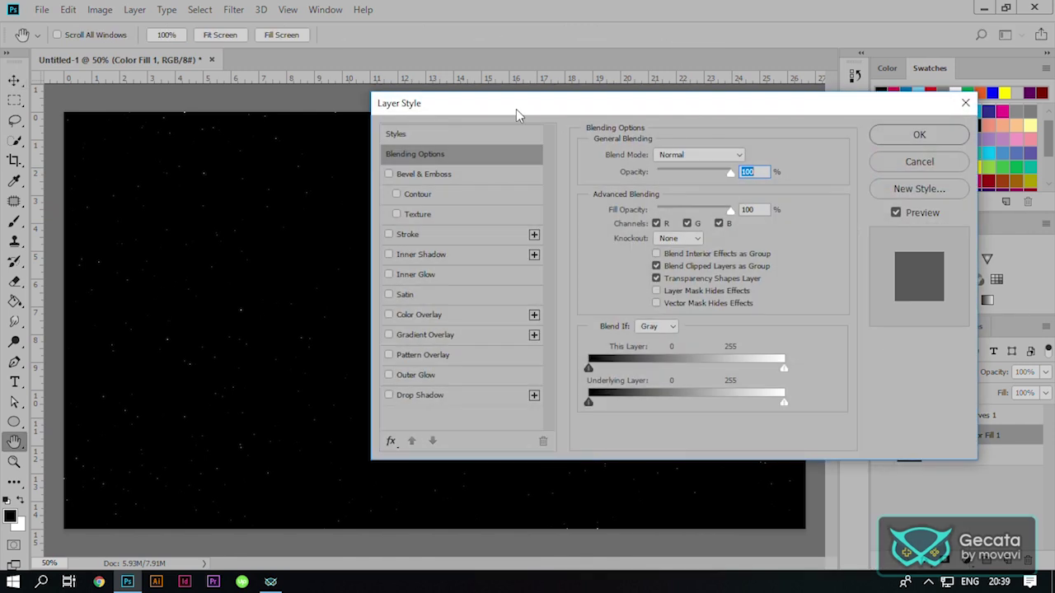
left_click_drag(516, 109, 646, 109)
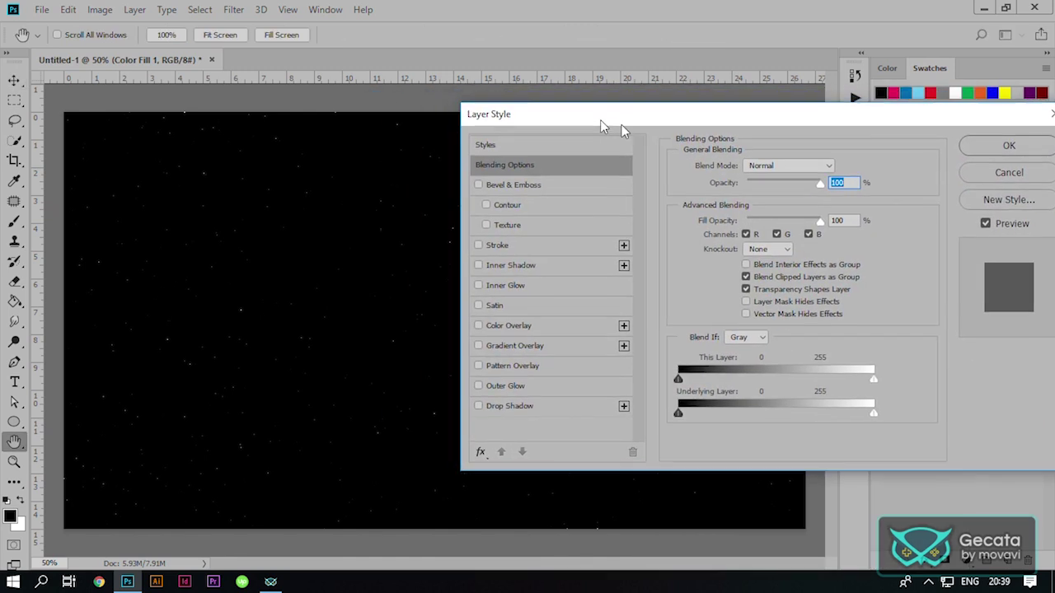
left_click(551, 375)
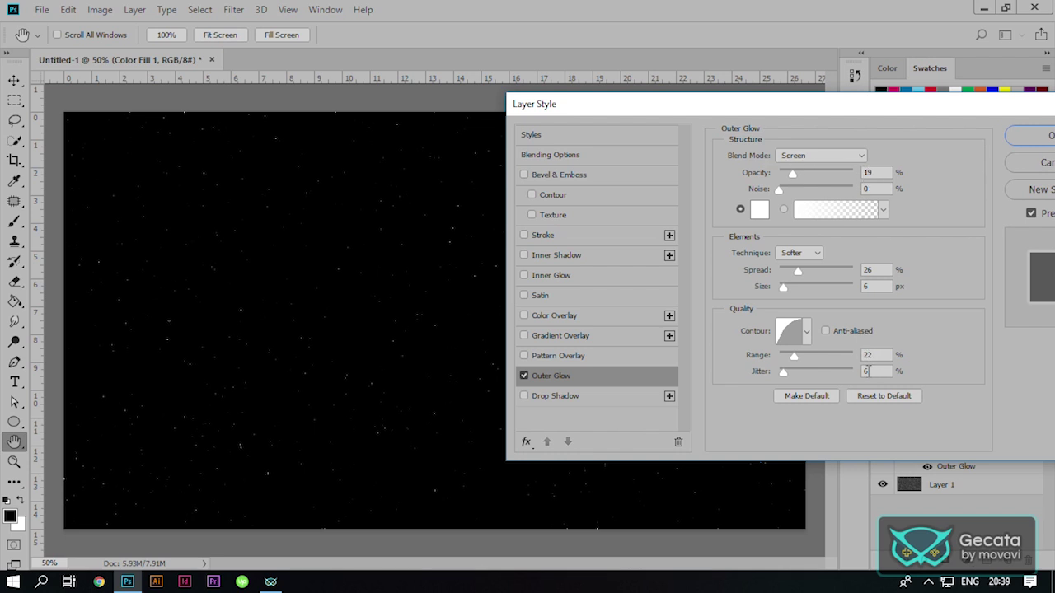
left_click(1030, 137)
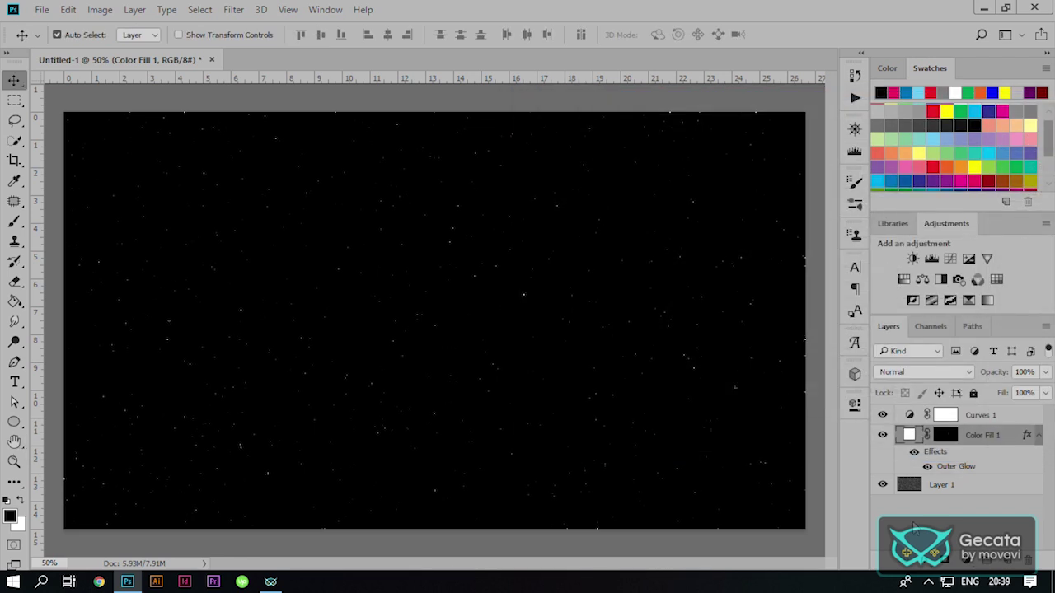
key("ctrl")
key("ctrl+e")
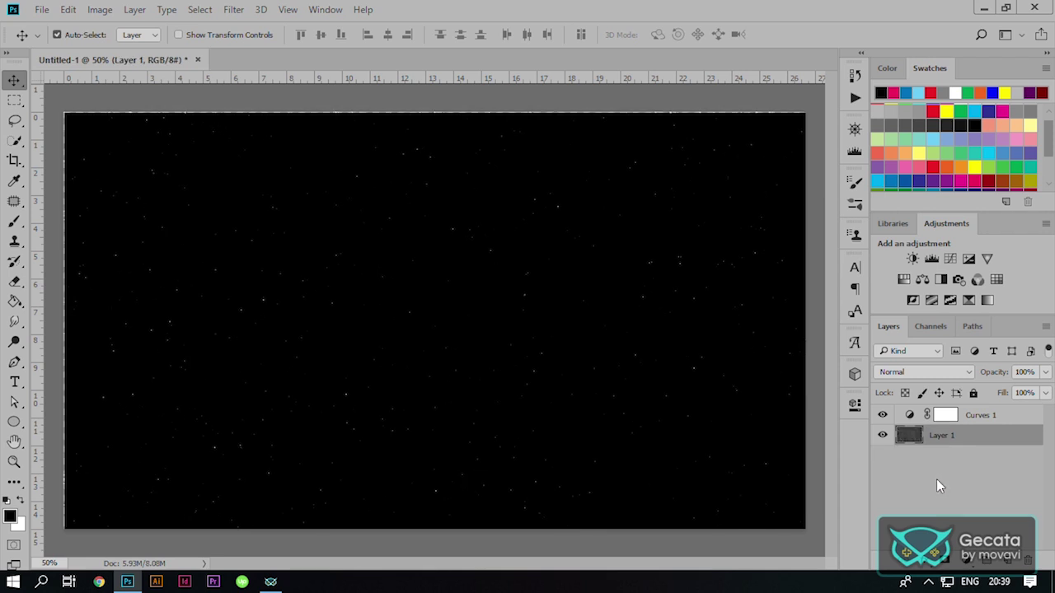
Step: Add Layer 2 above Curves 1, fill it with 50% grey (808080), and reset colours to default
left_click(1008, 559)
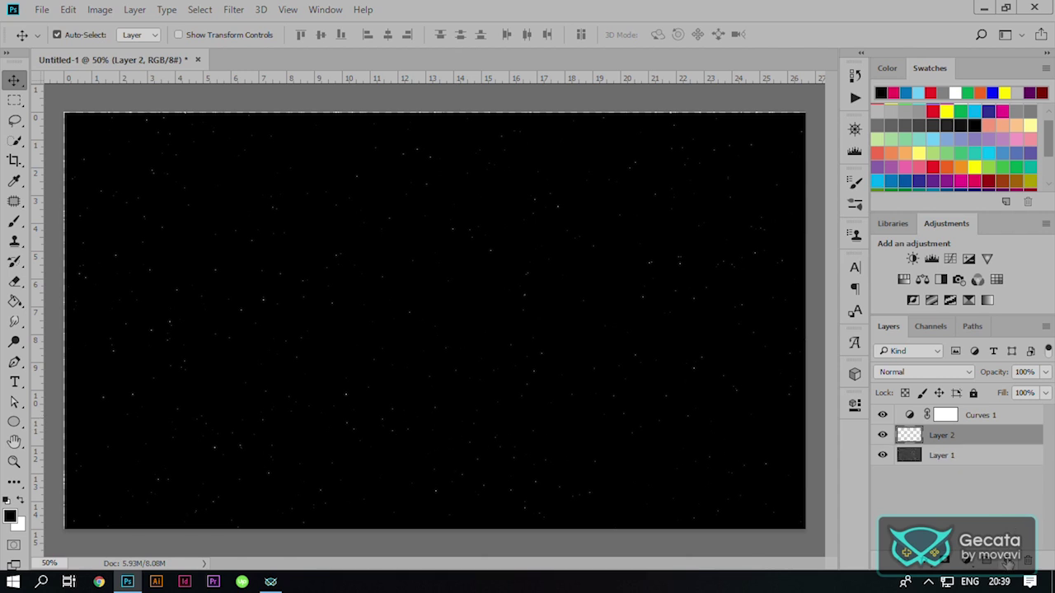
left_click_drag(971, 445, 946, 422)
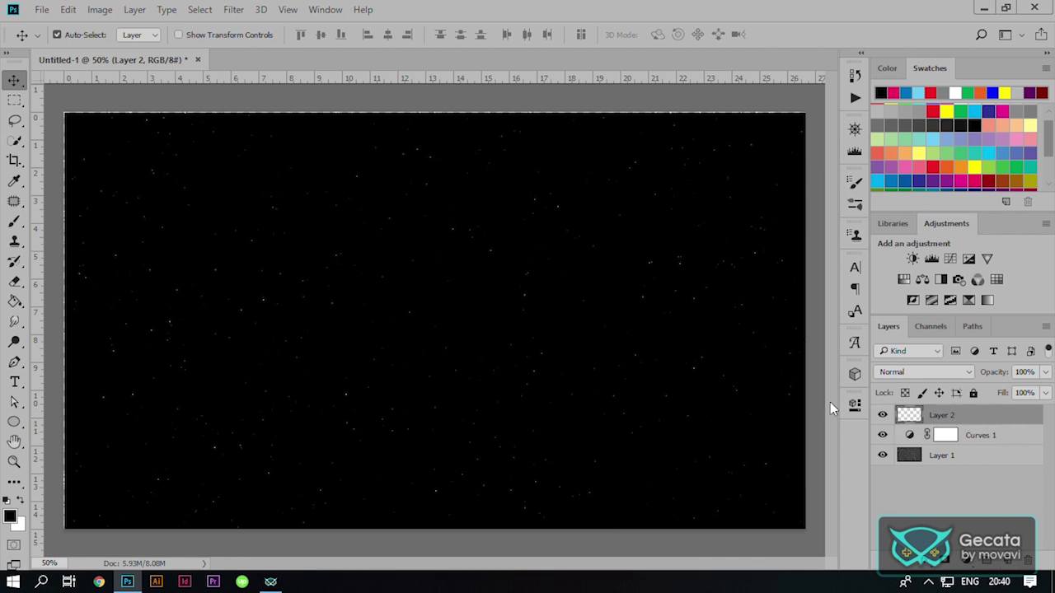
left_click(9, 517)
left_click(925, 271)
type("50")
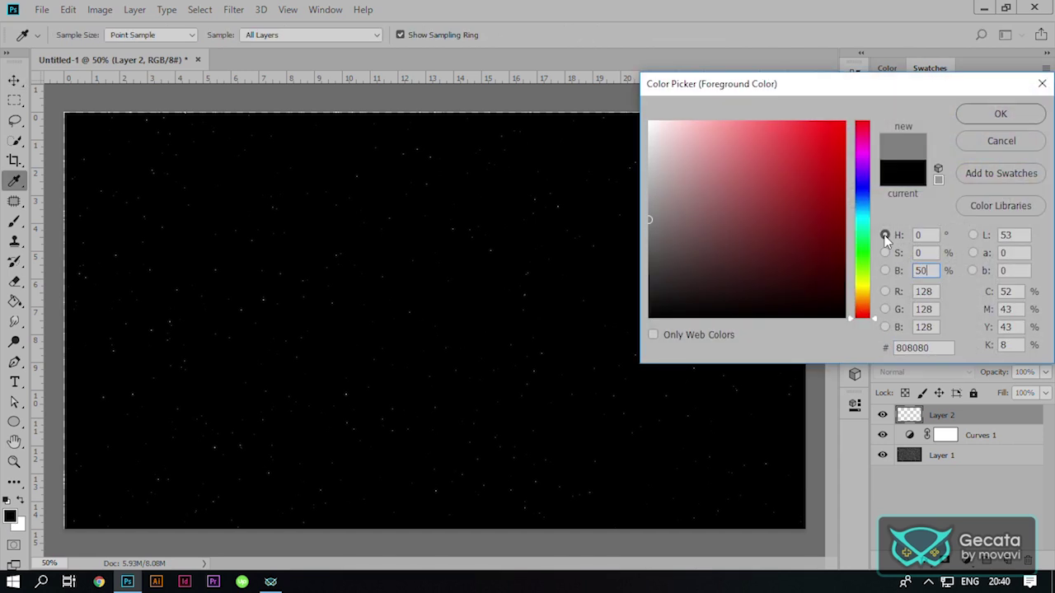
left_click(992, 115)
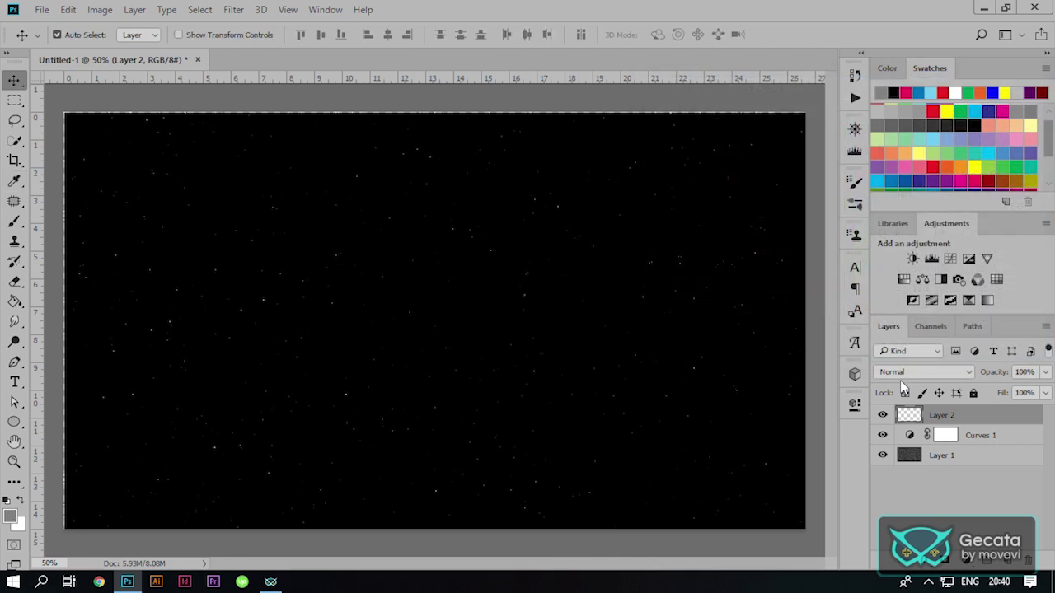
key("alt+BackSpace")
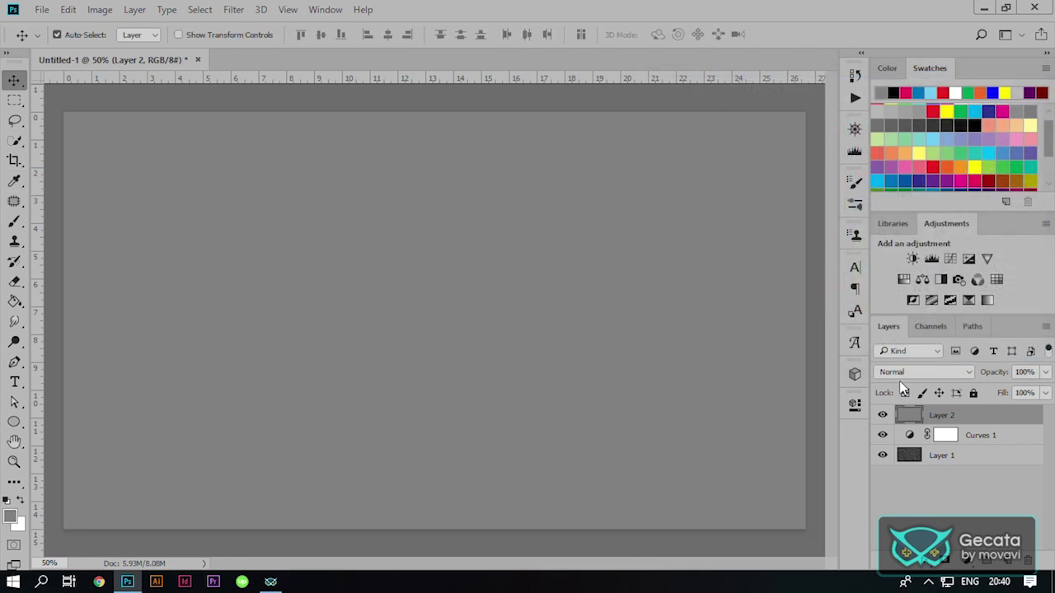
key("d")
left_click(233, 9)
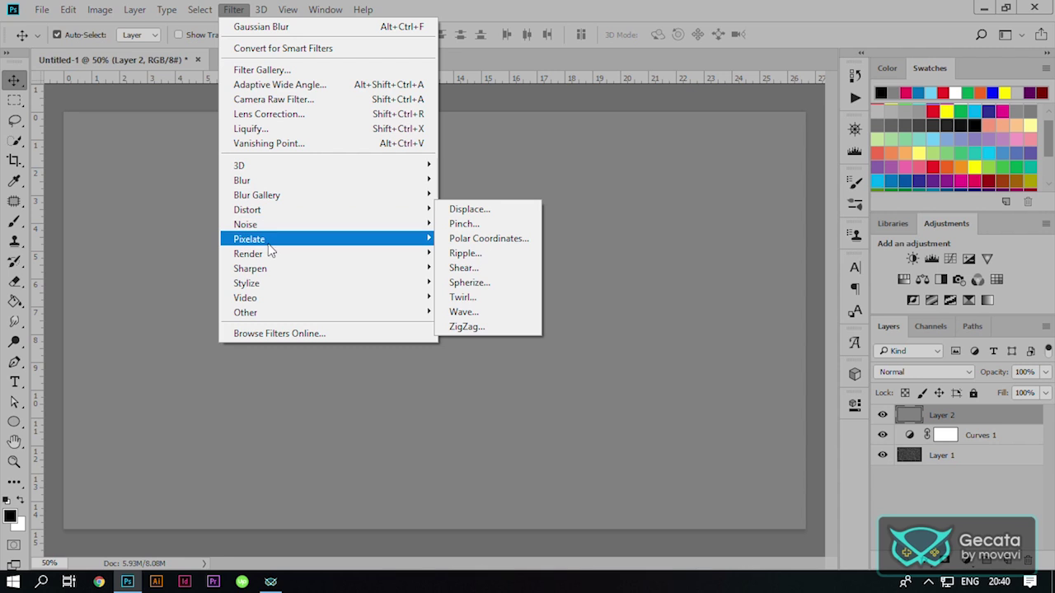
mouse_move(248, 254)
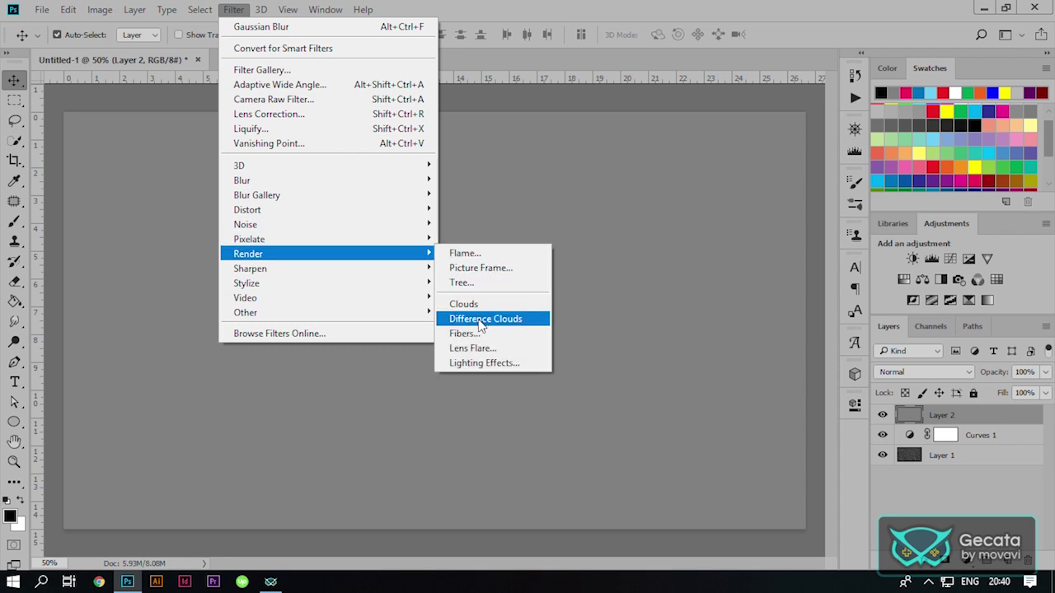
Step: Render Difference Clouds twice on Layer 2 and blend it in Color Dodge mode
left_click(473, 325)
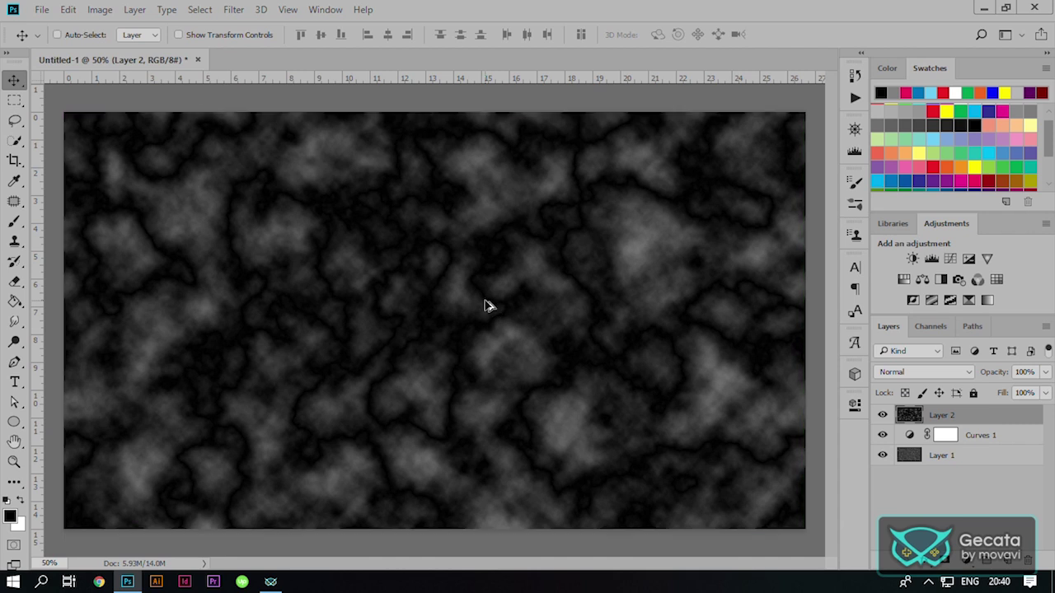
key("ctrl+alt+f")
key("ctrl")
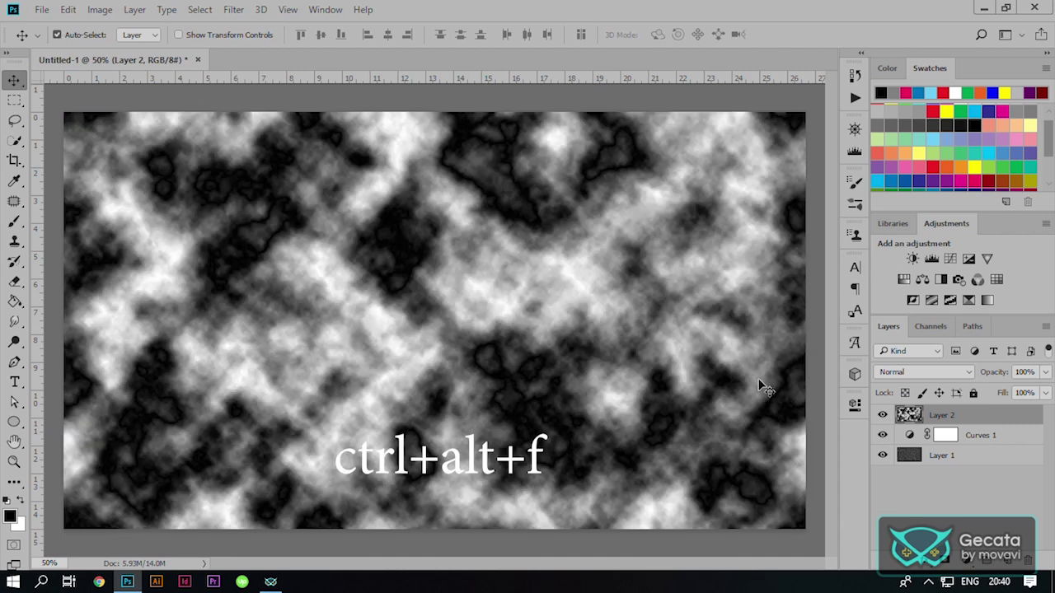
left_click(910, 372)
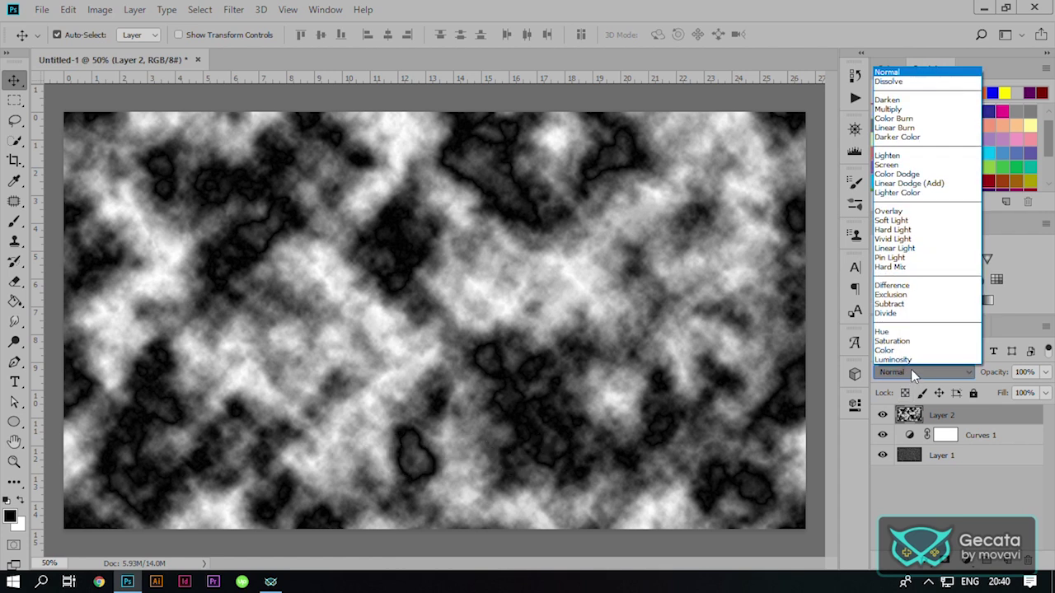
left_click(892, 175)
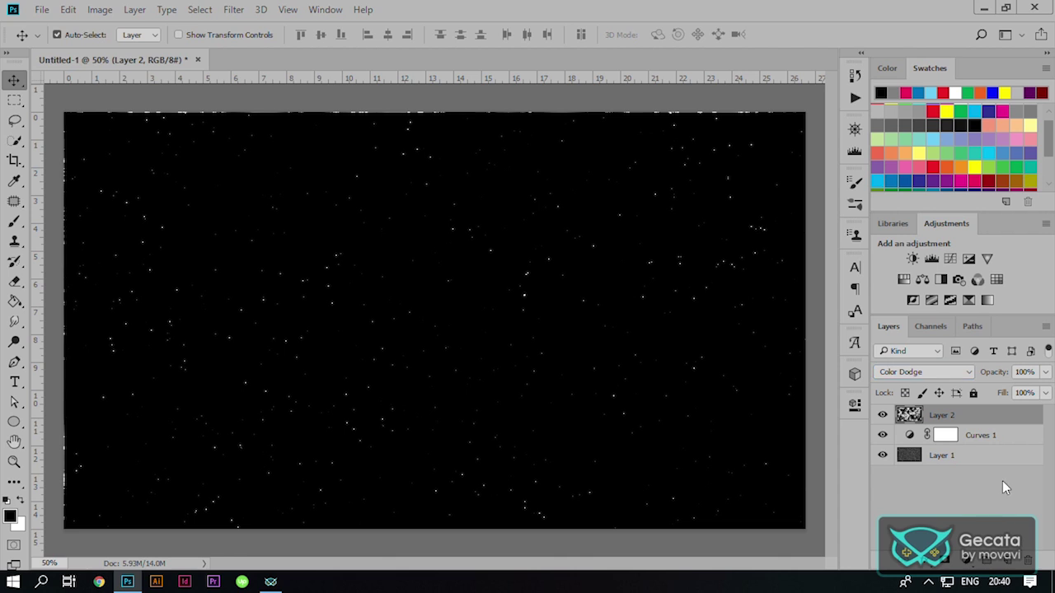
left_click(982, 434)
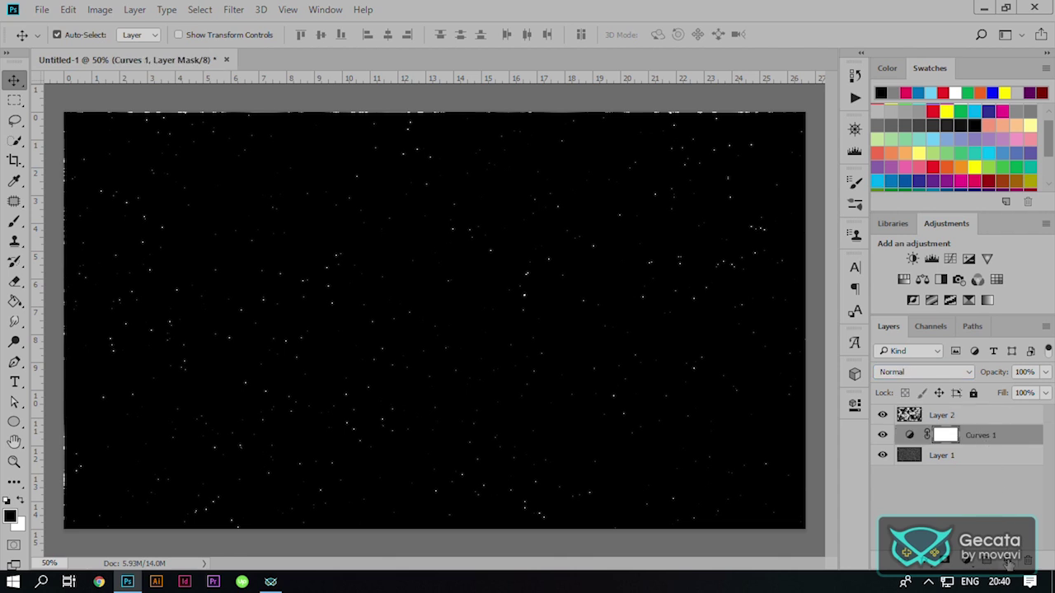
Step: On a new Layer 3, brush blue glow across the nebula and lower-left
left_click(1009, 563)
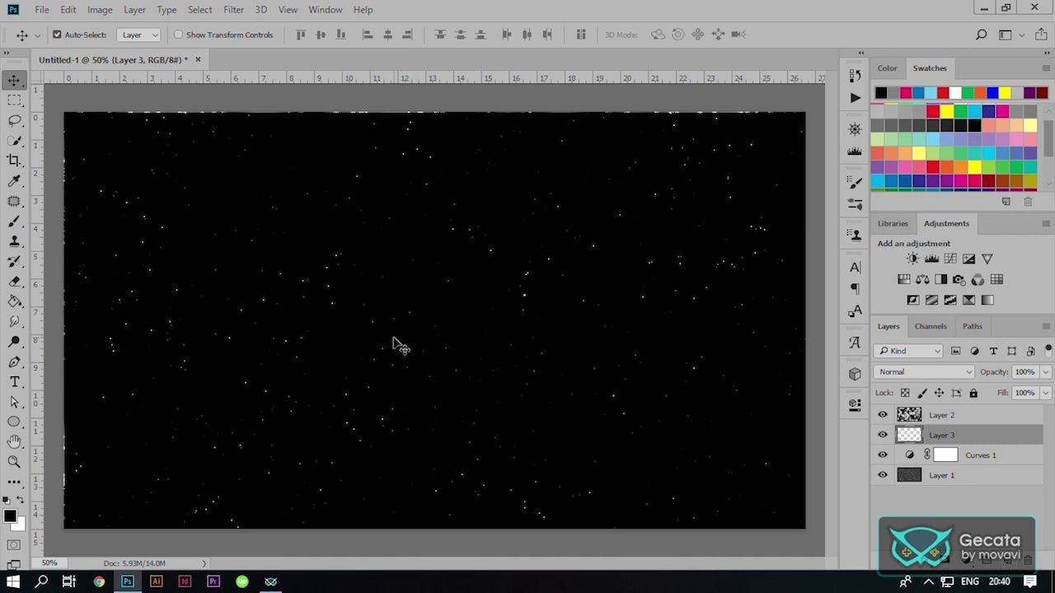
key("b")
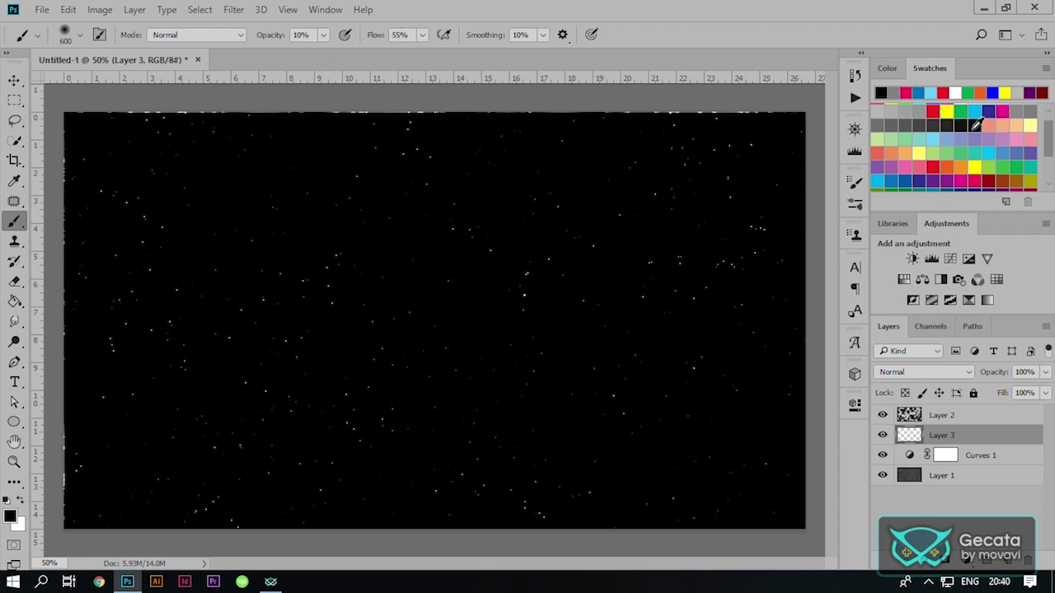
left_click(919, 92)
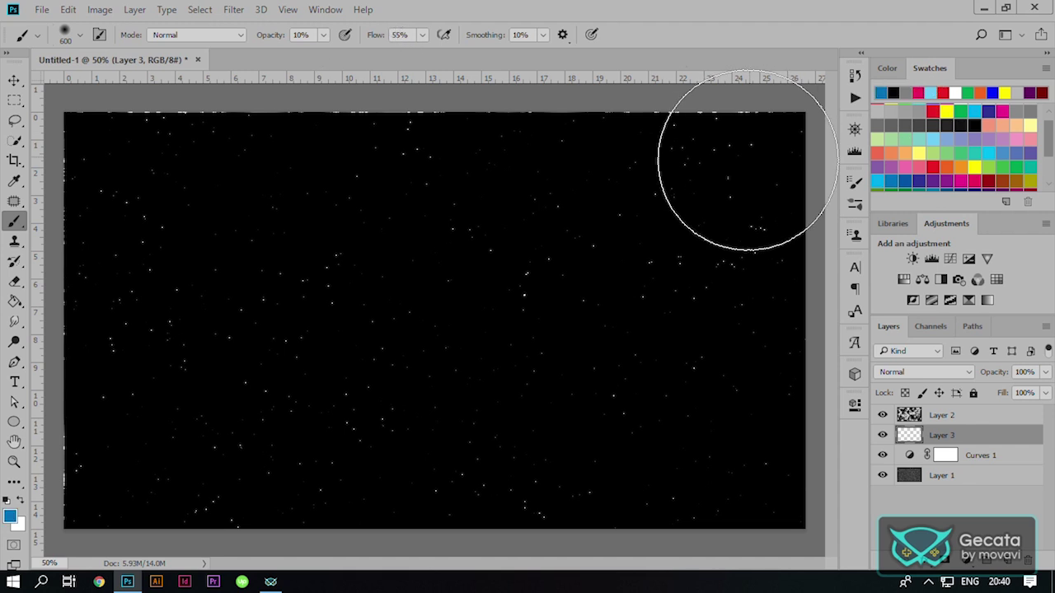
left_click_drag(745, 149, 175, 477)
mouse_move(255, 448)
left_mouse_down()
mouse_move(140, 518)
mouse_move(226, 501)
mouse_move(516, 330)
mouse_move(650, 372)
left_mouse_up()
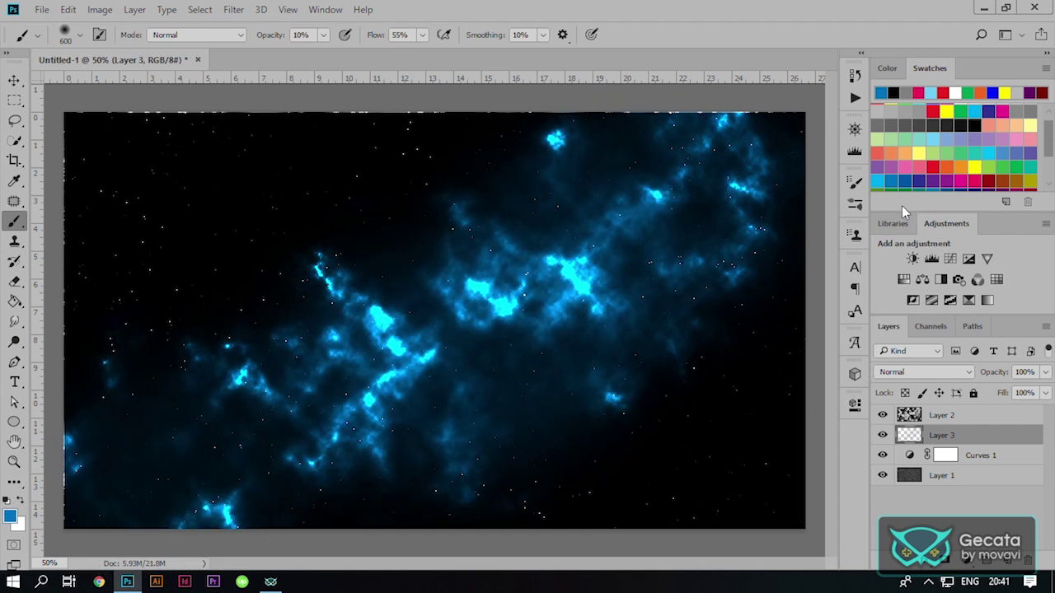
Step: Brush purple glow over the upper right and red across the upper-left sky
left_click(894, 162)
mouse_move(741, 184)
left_mouse_down()
mouse_move(733, 366)
mouse_move(754, 329)
mouse_move(694, 335)
mouse_move(495, 506)
mouse_move(683, 401)
left_mouse_up()
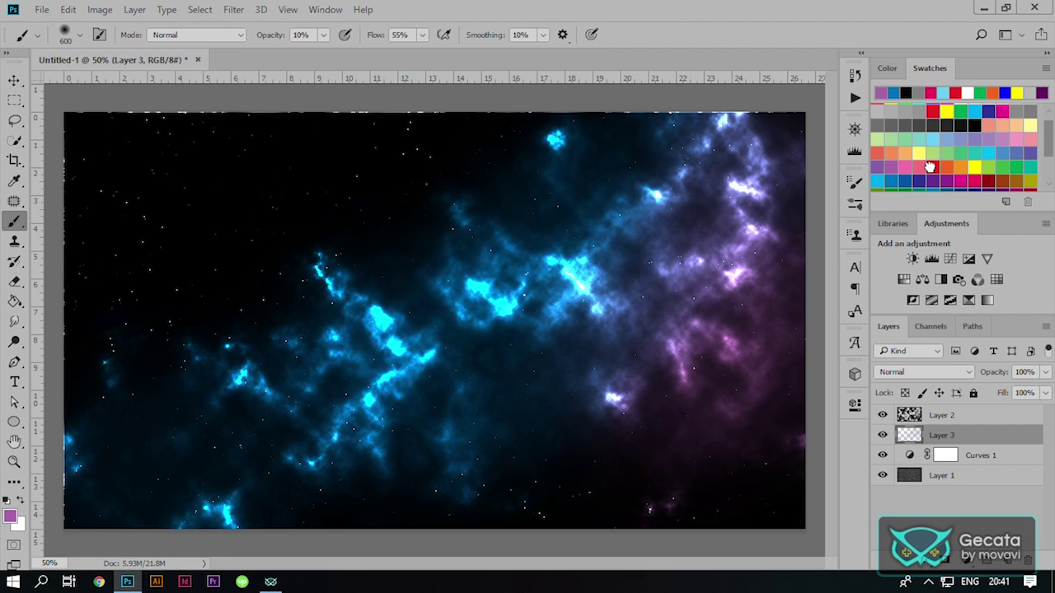
left_click(934, 164)
mouse_move(389, 130)
left_mouse_down()
mouse_move(376, 106)
mouse_move(176, 88)
mouse_move(523, 91)
mouse_move(71, 108)
mouse_move(419, 129)
mouse_move(506, 107)
left_mouse_up()
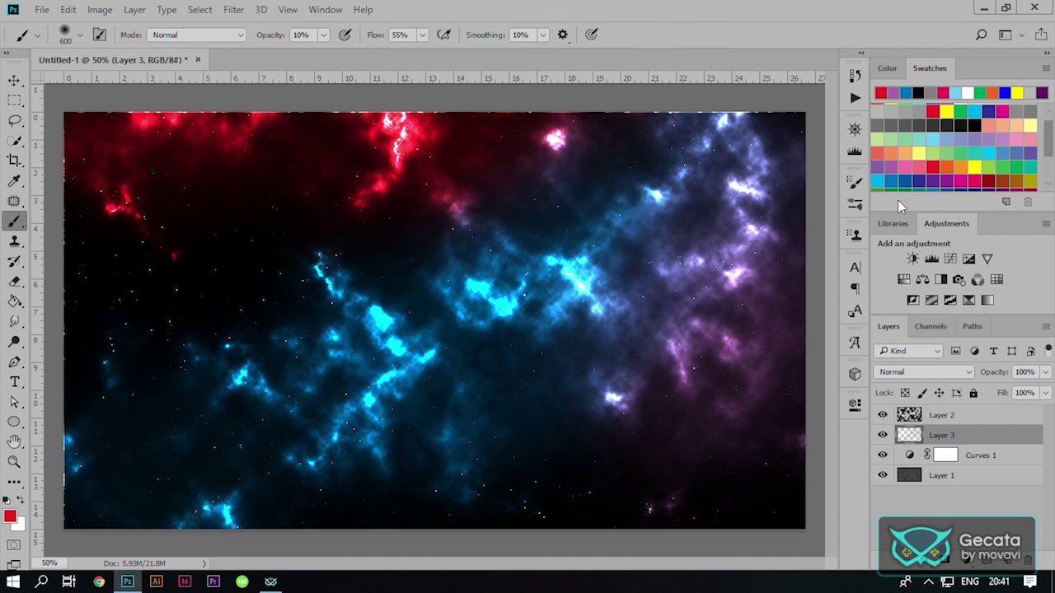
Step: Paint blue glow over the left clouds and faint dark green in the lower-right corner
scroll(1021, 172, "down", 1)
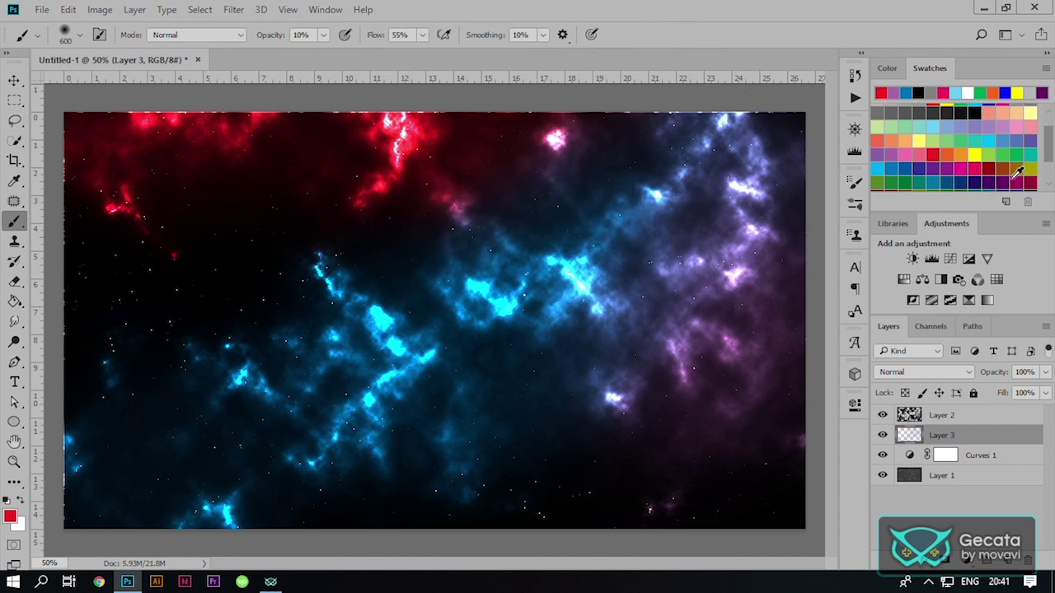
scroll(1021, 172, "down", 1)
left_click(949, 170)
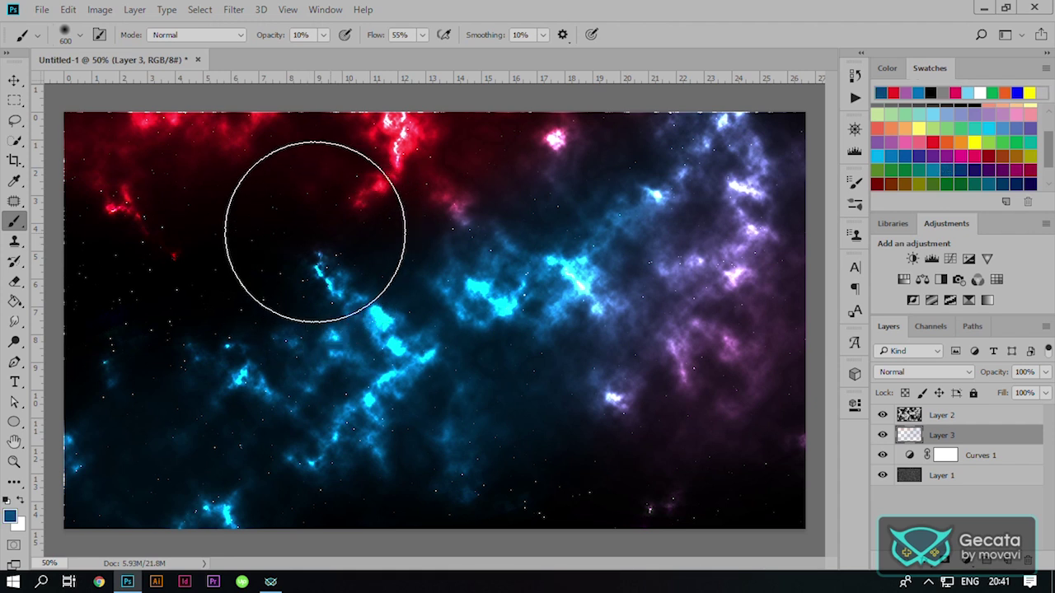
left_click_drag(123, 206, 212, 341)
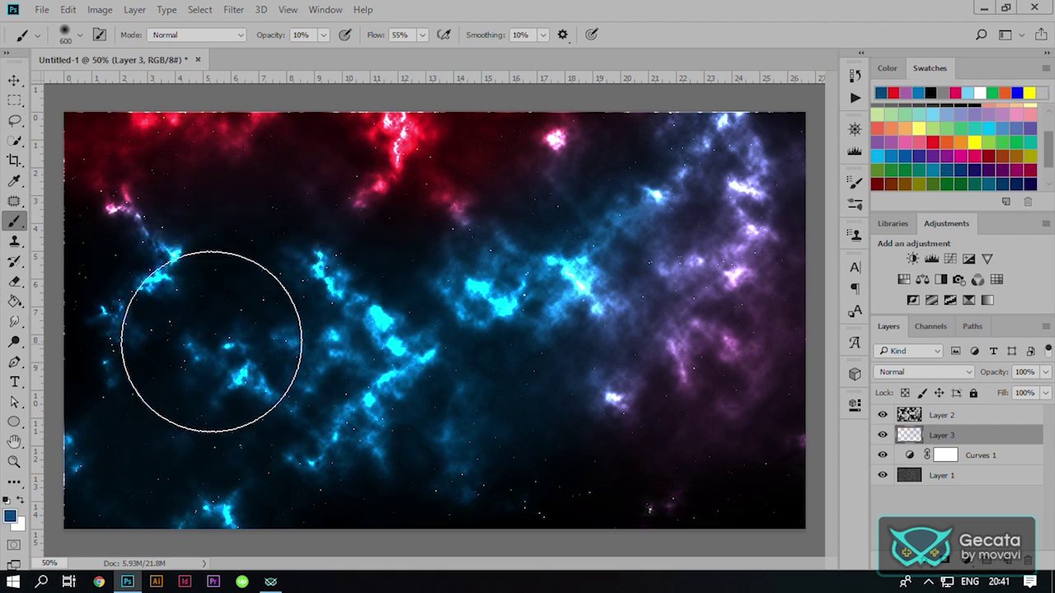
left_click(979, 183)
mouse_move(589, 459)
left_mouse_down()
mouse_move(833, 503)
mouse_move(789, 494)
left_mouse_up()
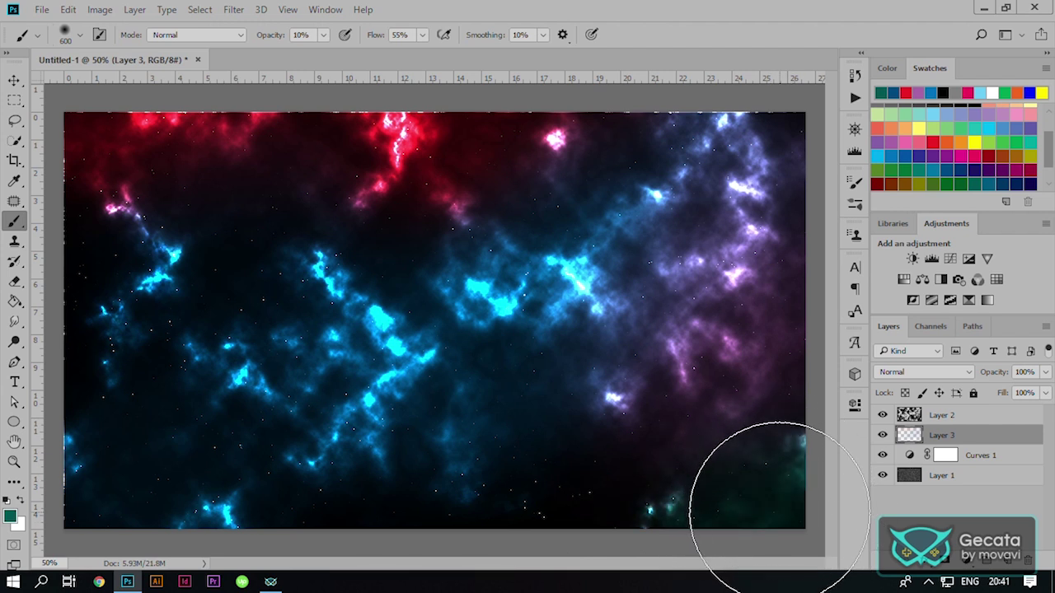
Step: Try a pink-purple tint on the central clouds, then undo it
left_click(994, 152)
mouse_move(396, 318)
left_mouse_down()
mouse_move(505, 333)
mouse_move(192, 405)
mouse_move(349, 453)
mouse_move(522, 330)
mouse_move(400, 305)
mouse_move(384, 266)
mouse_move(160, 304)
mouse_move(137, 376)
mouse_move(200, 470)
mouse_move(284, 505)
left_mouse_up()
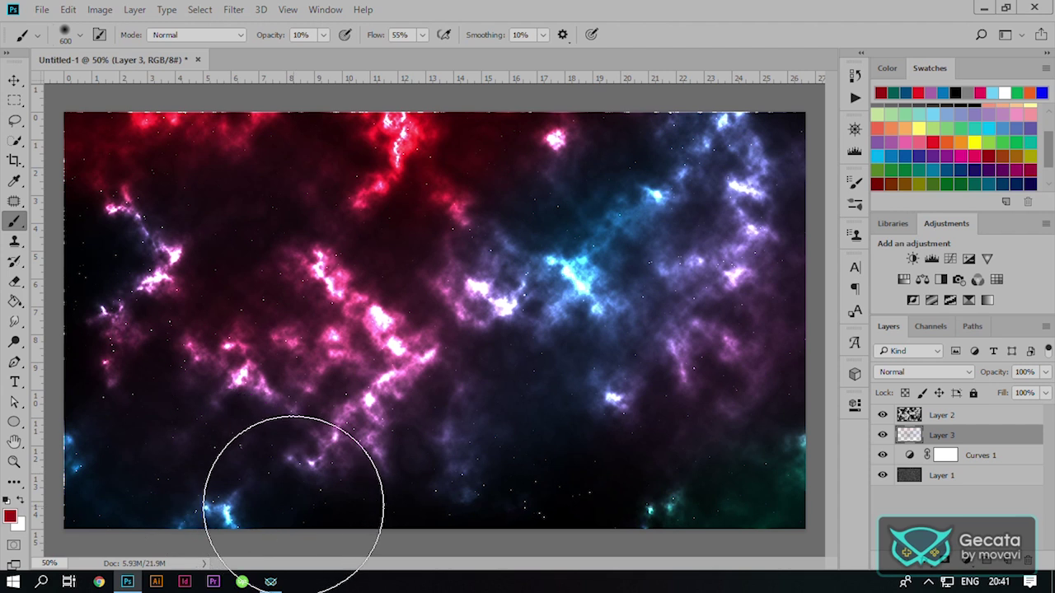
key("ctrl+z")
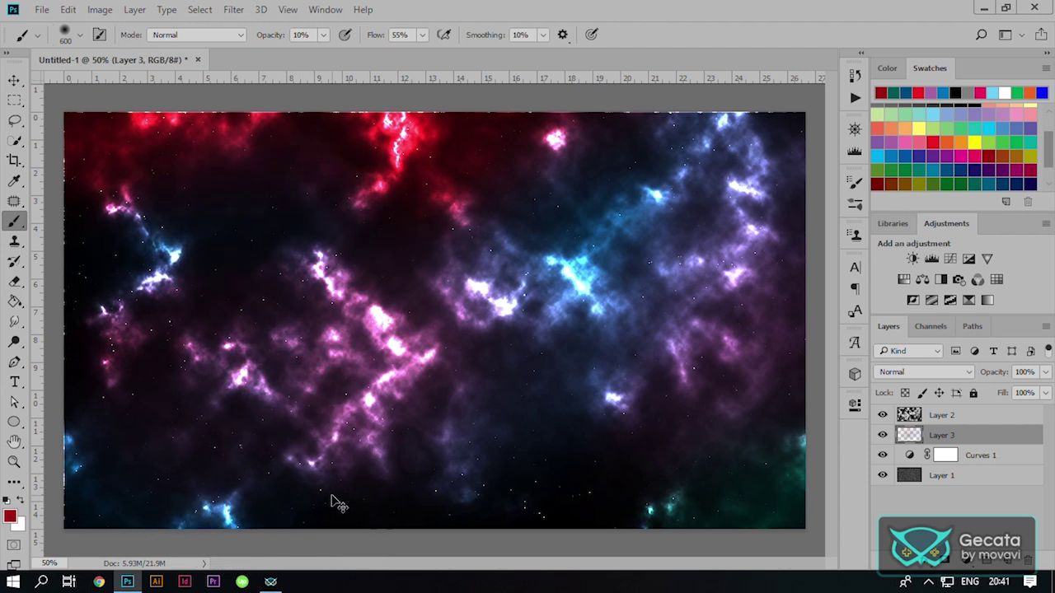
key("ctrl+shift+z")
key("ctrl+z")
key("ctrl+z")
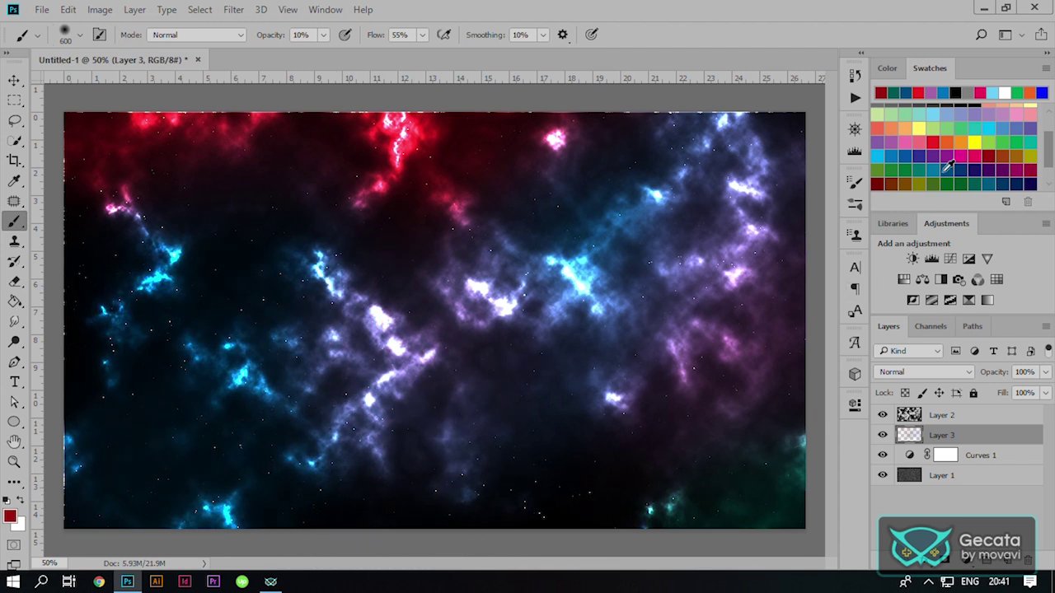
Step: Lighten the red top clouds with lavender and add a subtler red-magenta glow top-right
scroll(953, 156, "up", 2)
scroll(955, 155, "up", 1)
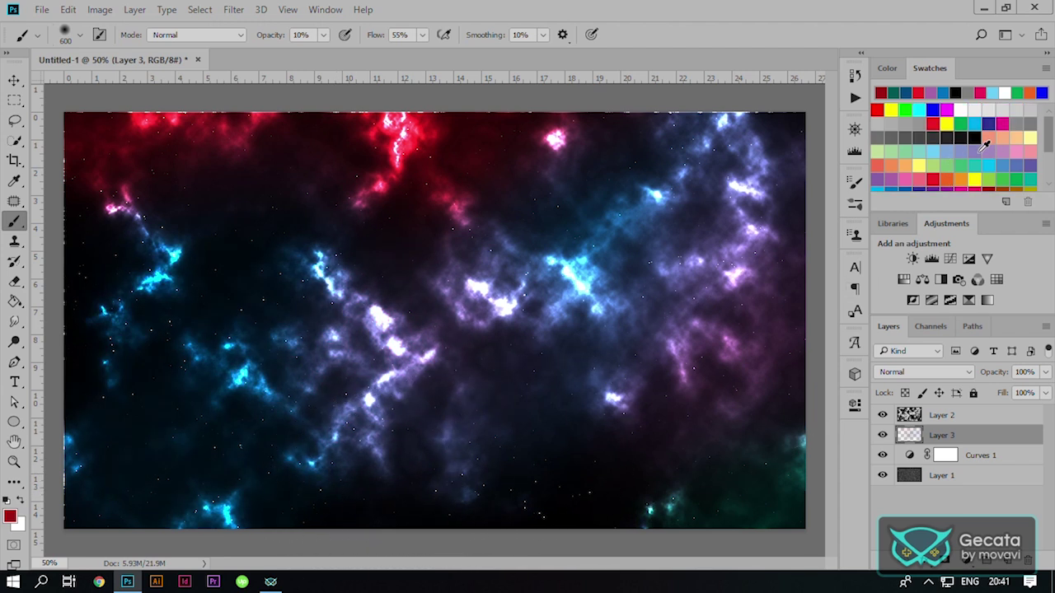
left_click(975, 147)
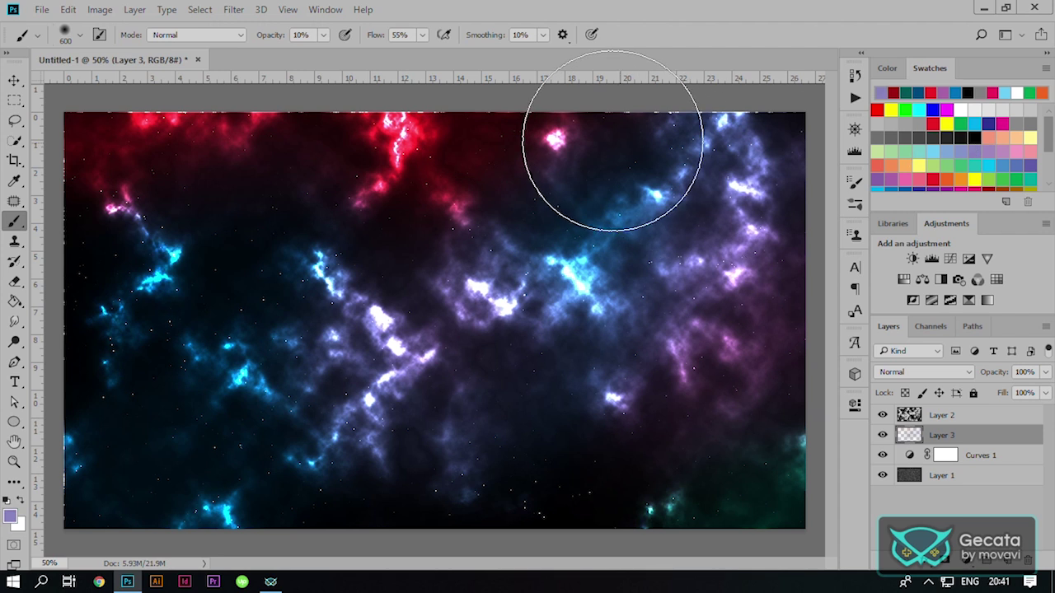
mouse_move(395, 160)
left_mouse_down()
mouse_move(176, 177)
mouse_move(130, 193)
left_mouse_up()
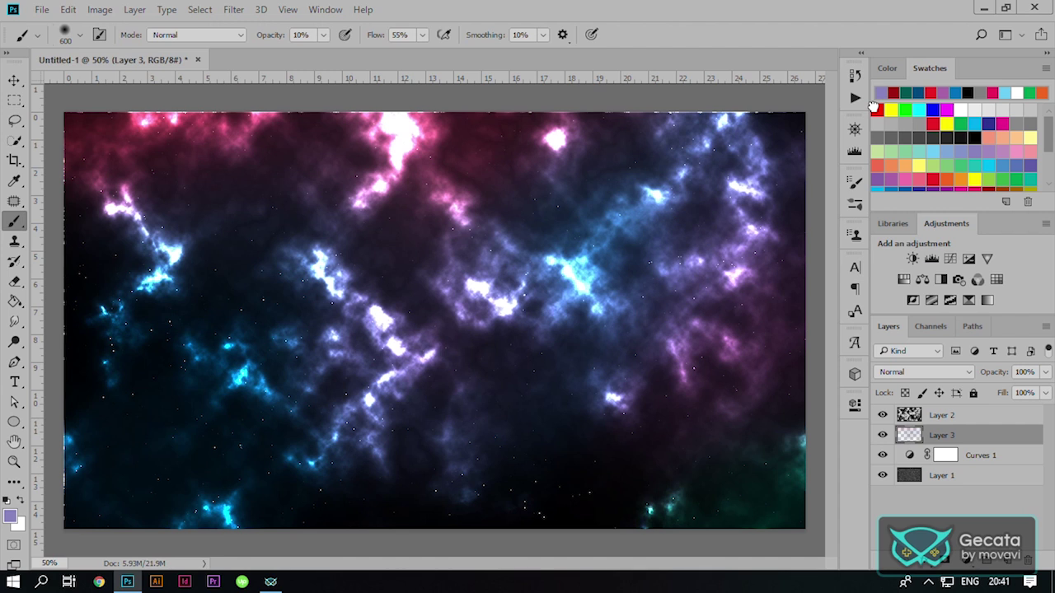
left_click(876, 109)
mouse_move(713, 163)
left_mouse_down()
mouse_move(698, 197)
mouse_move(699, 184)
left_mouse_up()
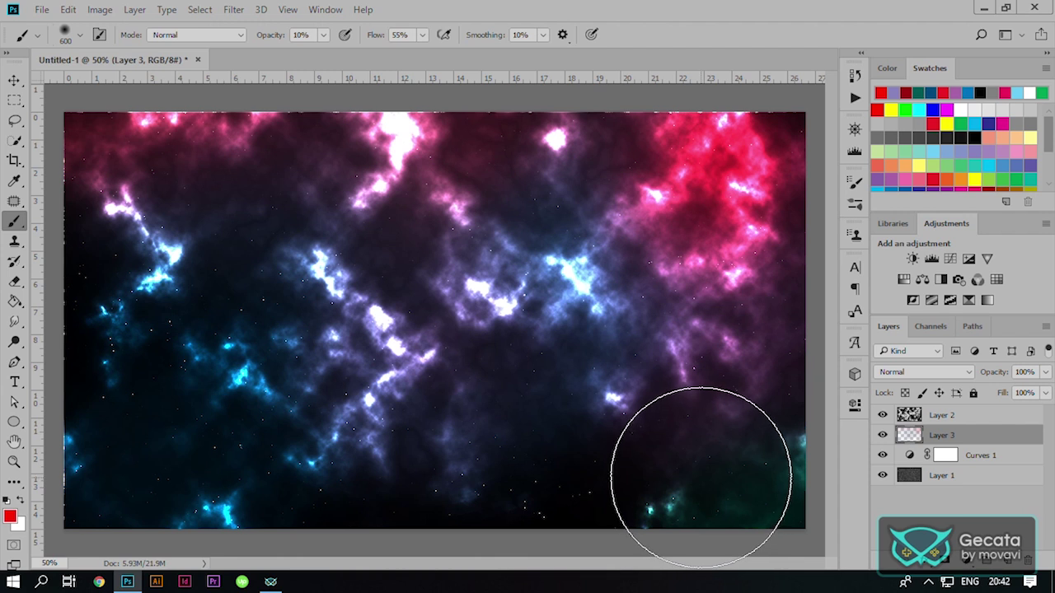
key("ctrl+z")
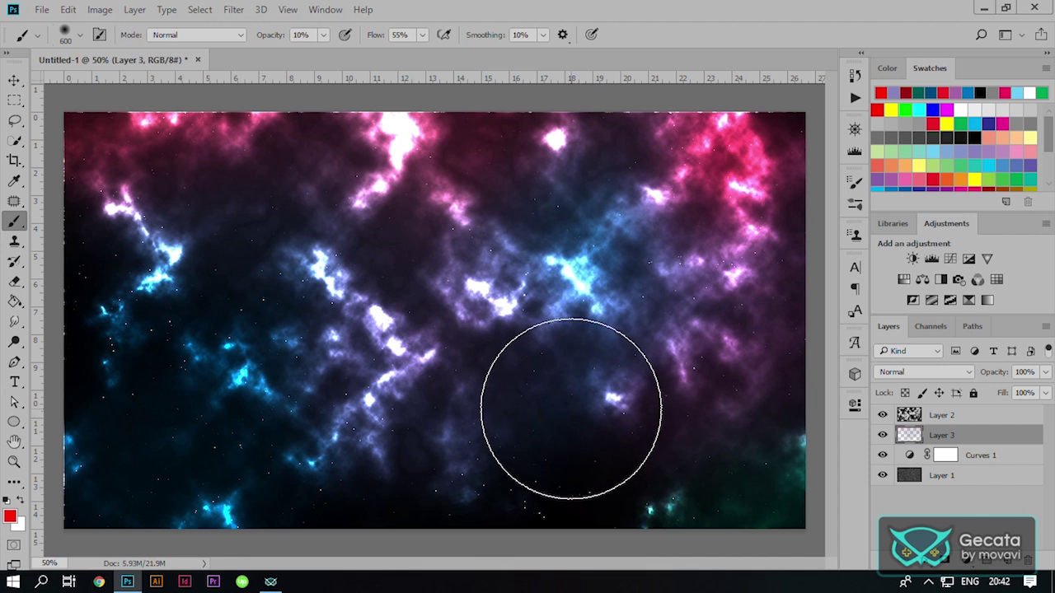
key("v")
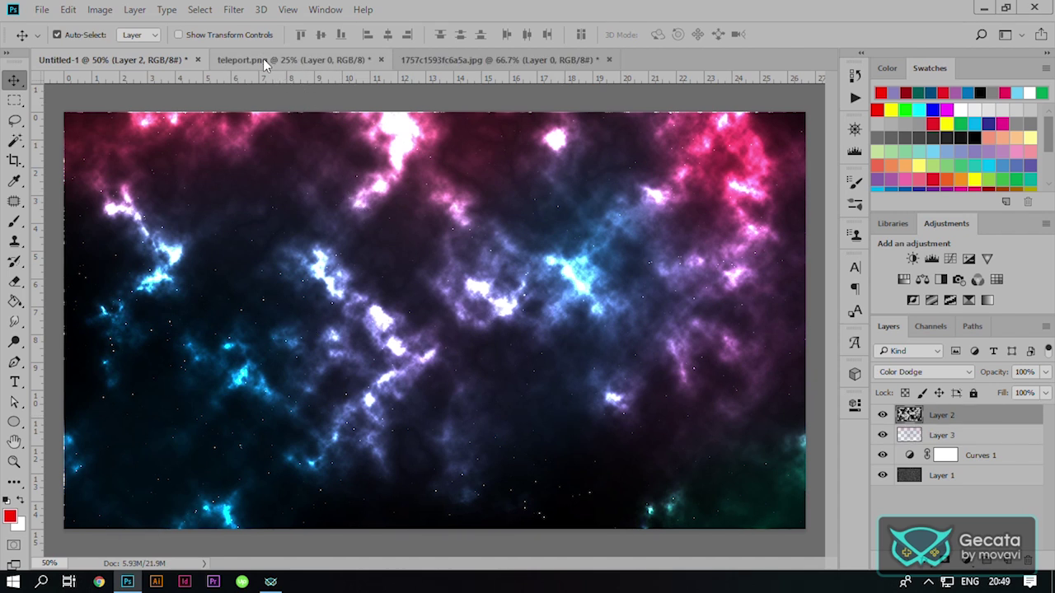
Step: Drag the spiral galaxy from teleport.png into the nebula artwork
left_click(269, 59)
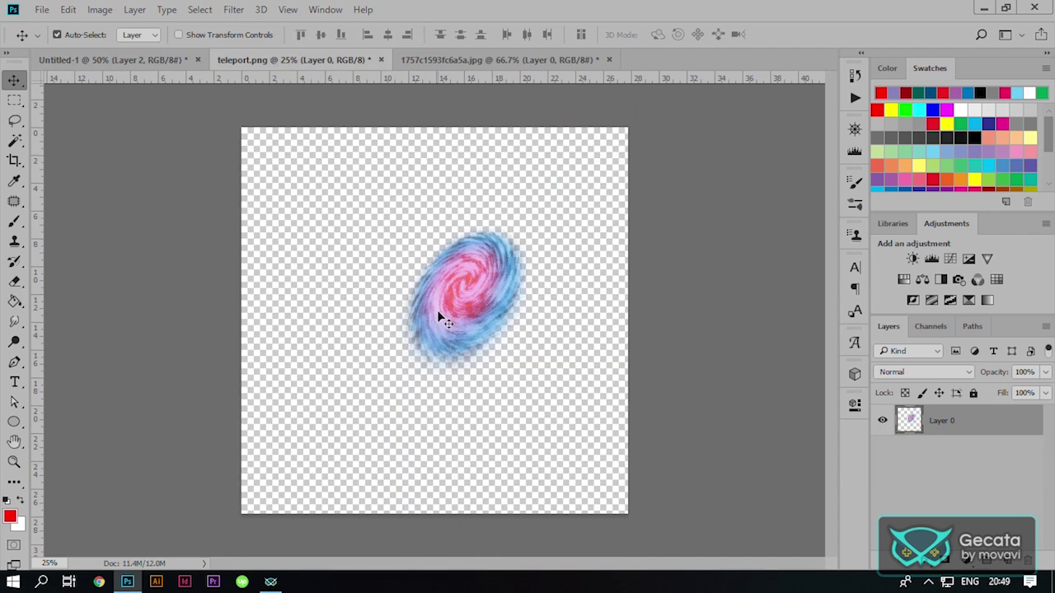
left_click_drag(462, 308, 116, 59)
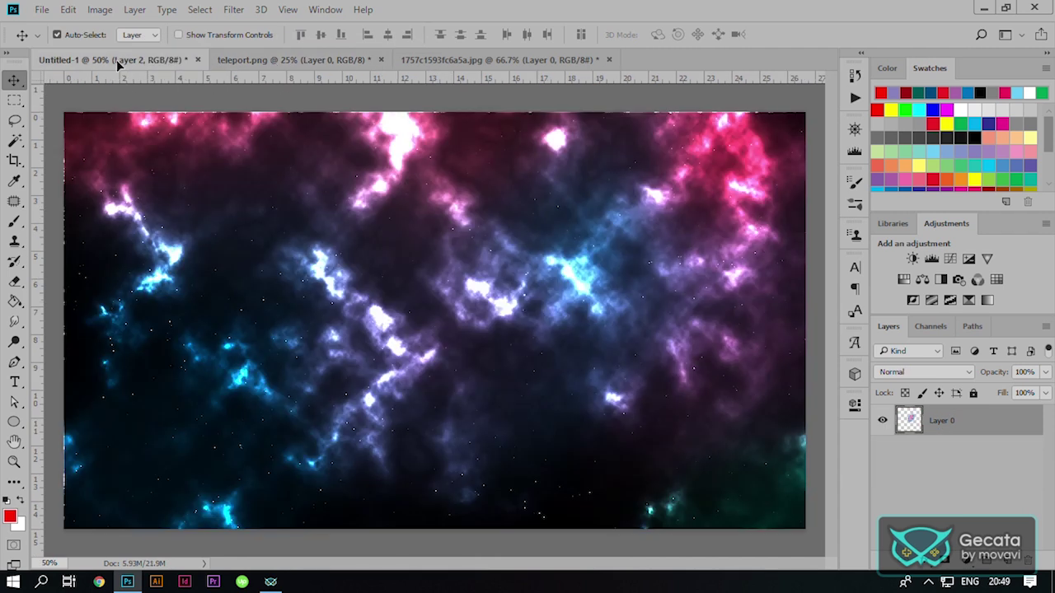
mouse_move(116, 59)
left_mouse_down()
mouse_move(181, 386)
mouse_move(228, 407)
mouse_move(308, 340)
left_mouse_up()
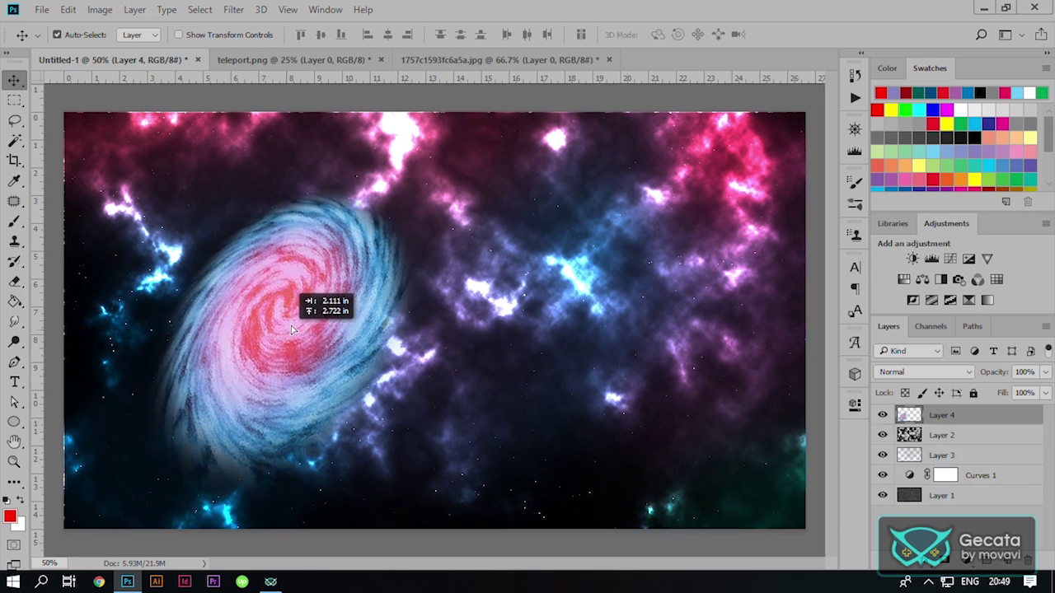
Step: Flip the galaxy horizontally and move it into the lower-left corner
key("ctrl+t")
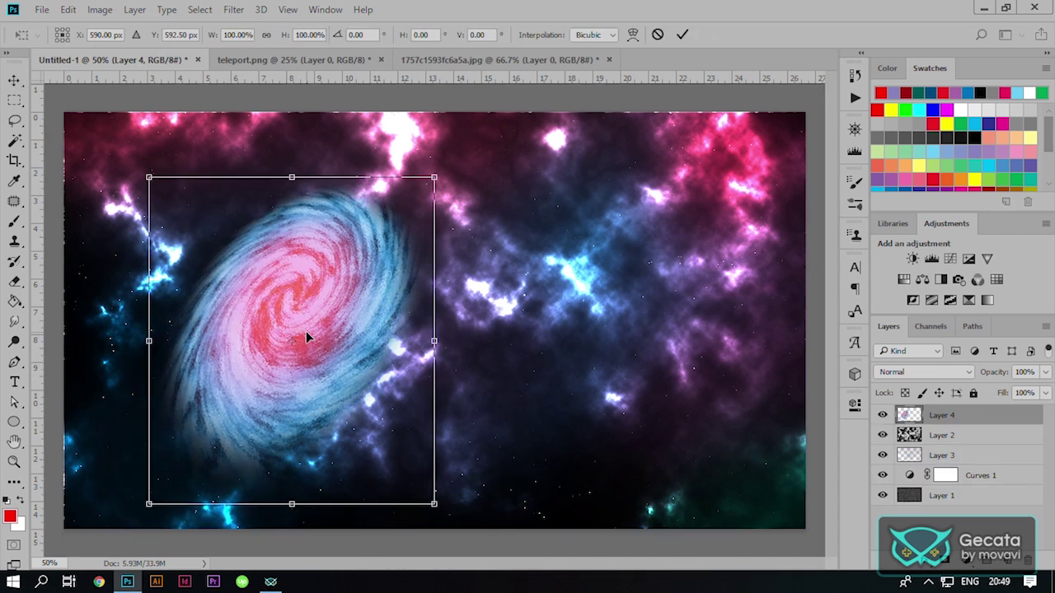
right_click(316, 316)
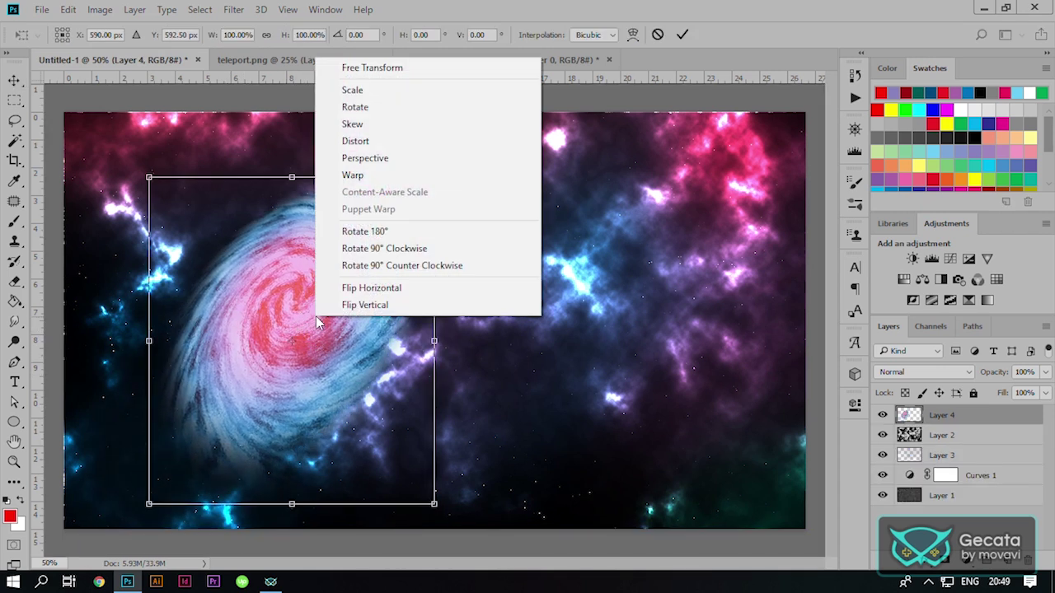
left_click(375, 288)
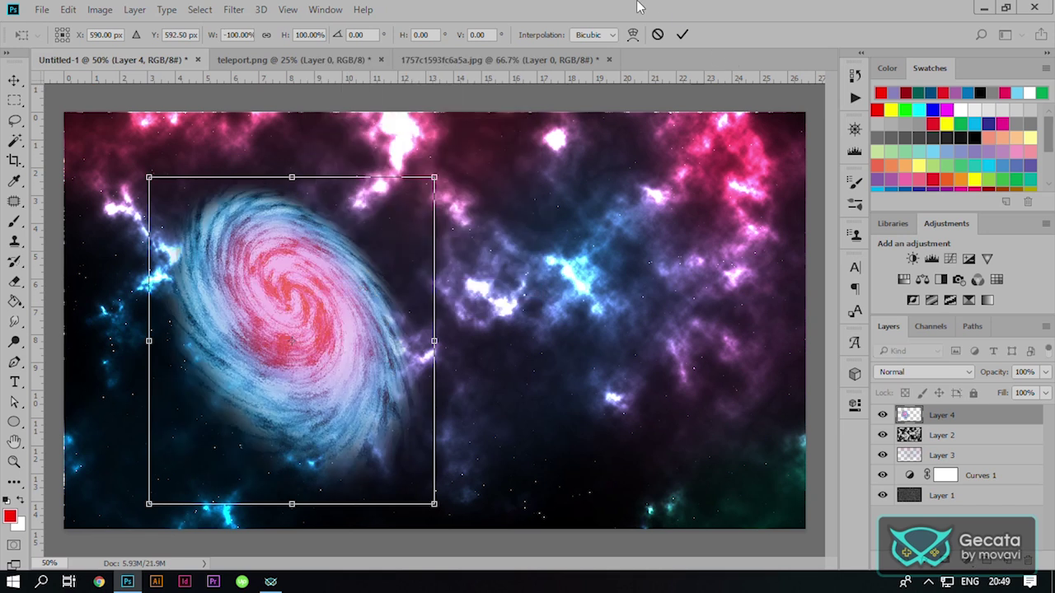
key("Return")
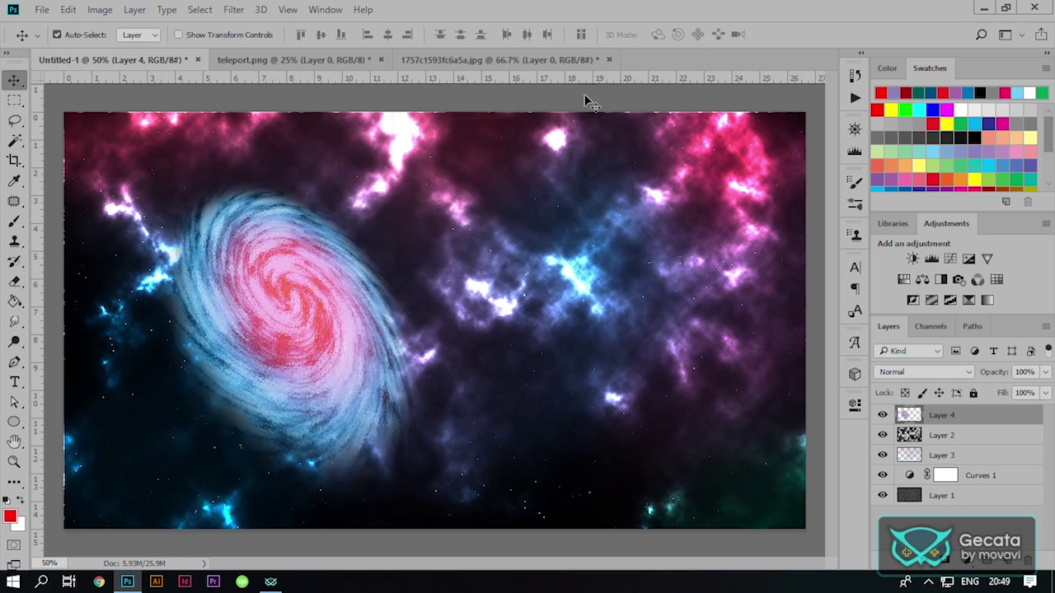
mouse_move(296, 304)
left_mouse_down()
mouse_move(239, 375)
mouse_move(157, 399)
left_mouse_up()
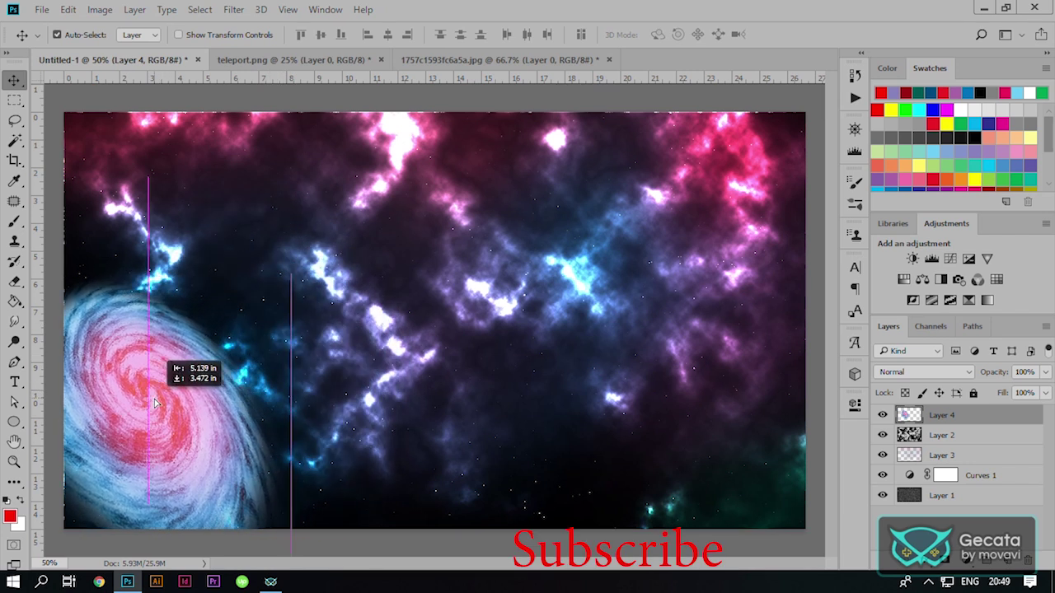
left_click_drag(157, 394, 156, 398)
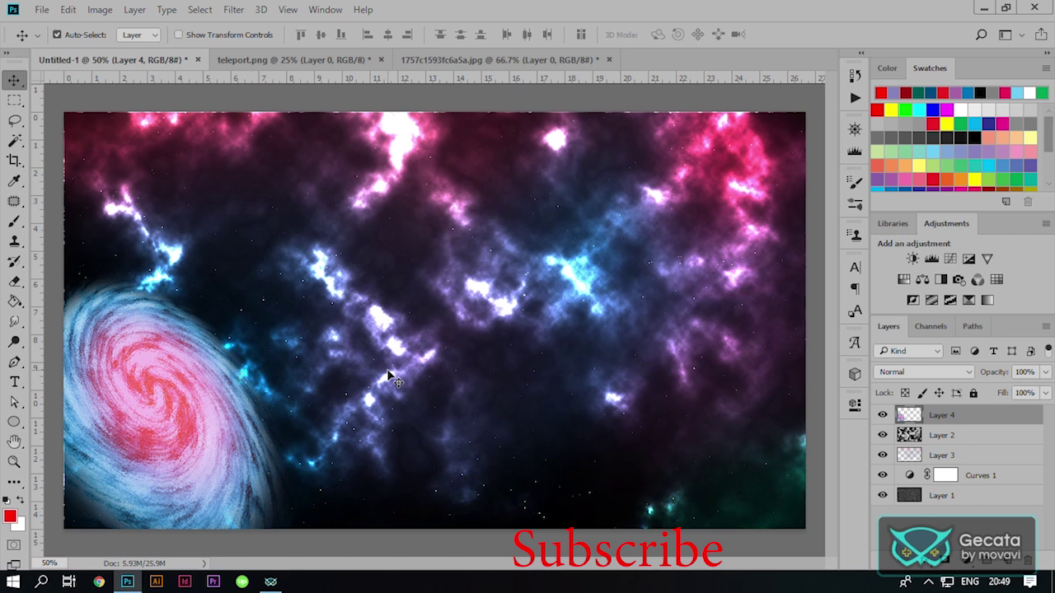
key("b")
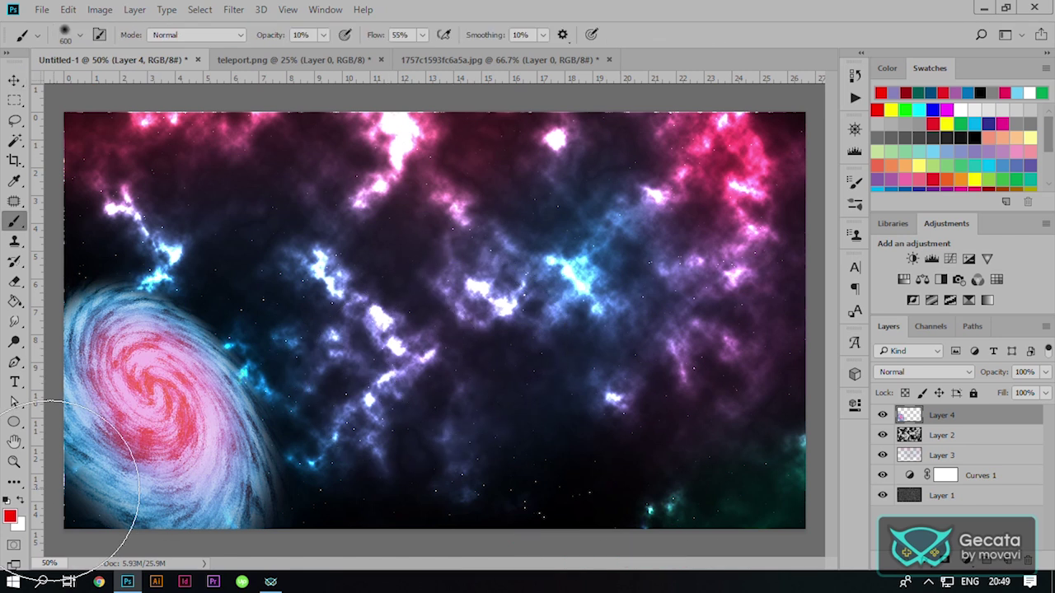
Step: Set white as the paint colour, adjust brush opacity, and undo a misplaced test glow
left_click(20, 500)
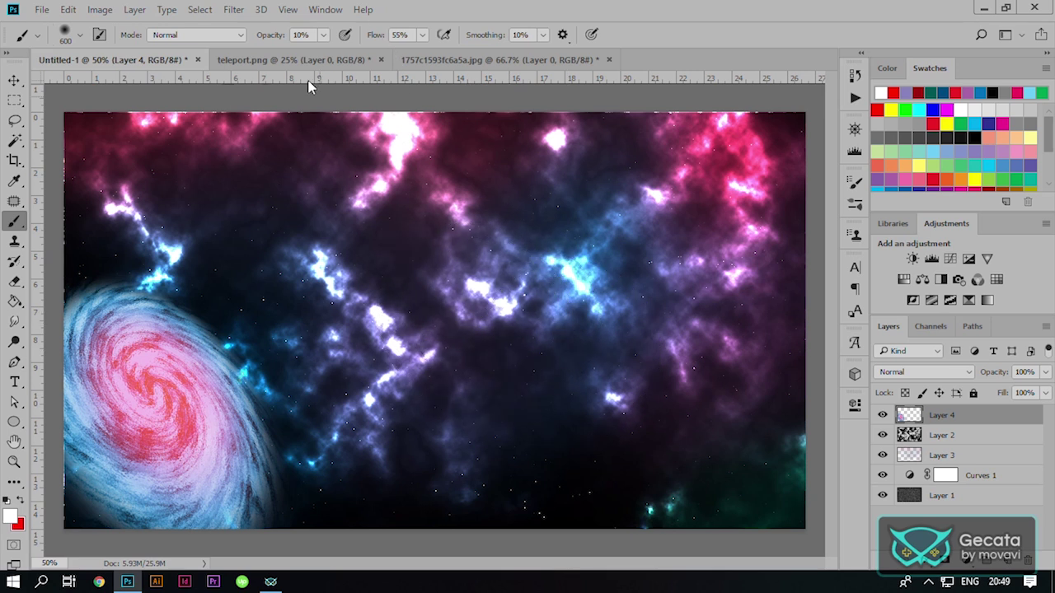
left_click(324, 34)
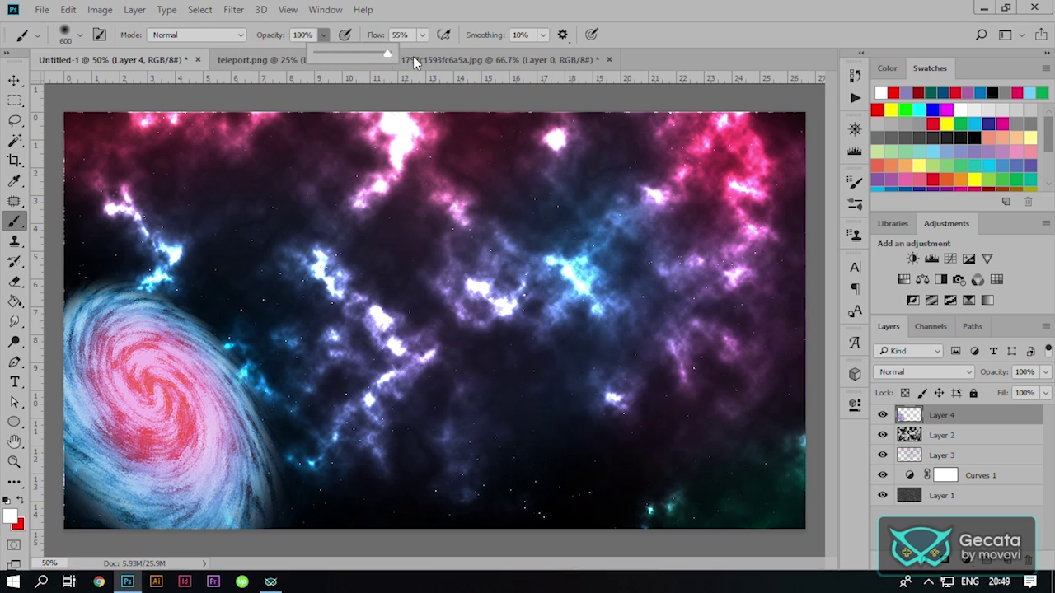
left_click(452, 356)
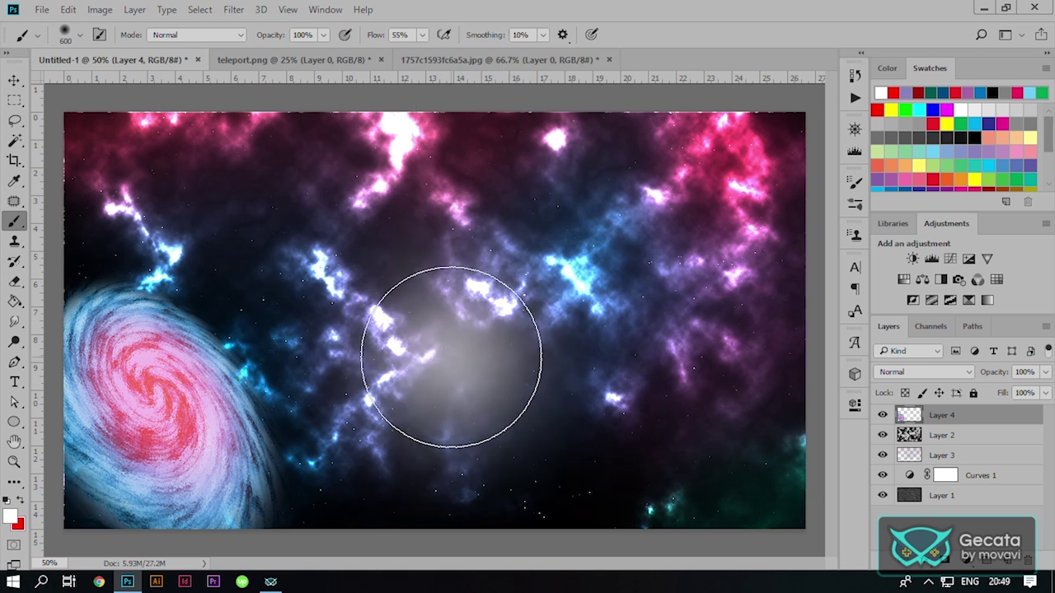
left_click_drag(470, 388, 466, 401)
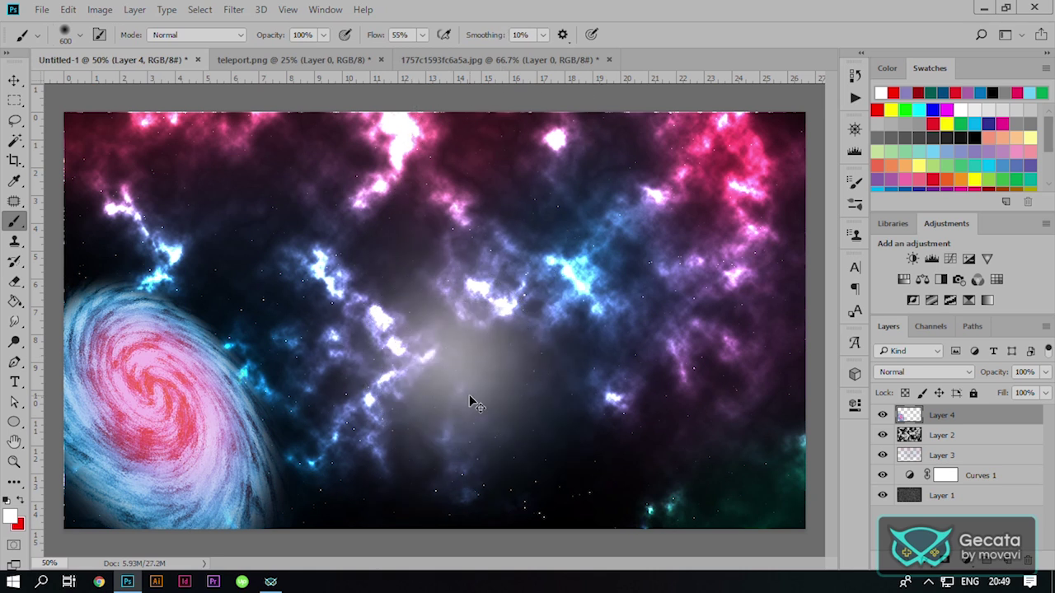
key("ctrl+z")
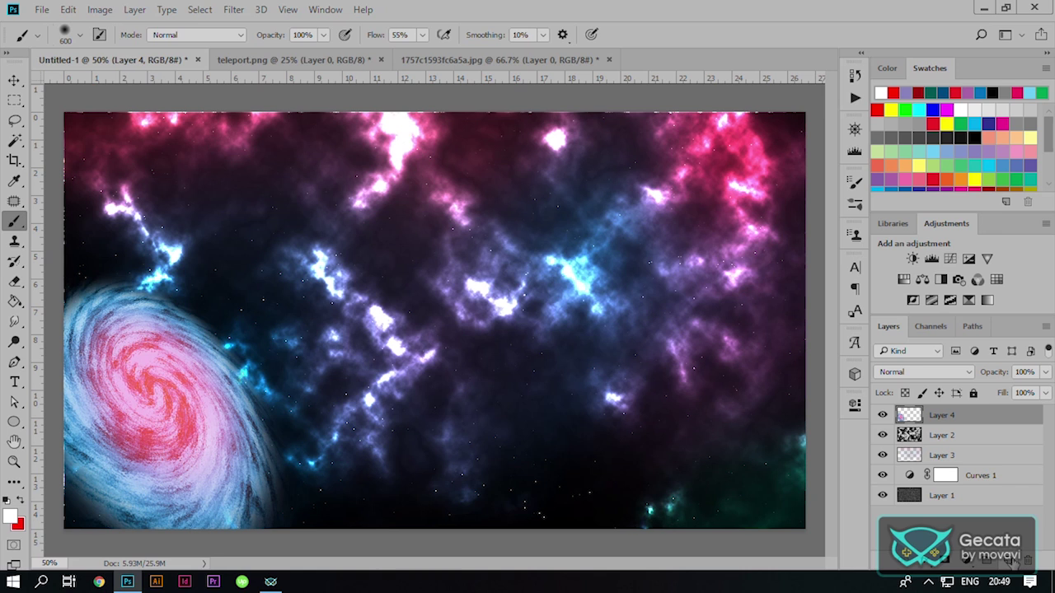
Step: Paint a white glow on new Layer 5, scale it to about 62%, and place it on the galaxy core
left_click(1009, 560)
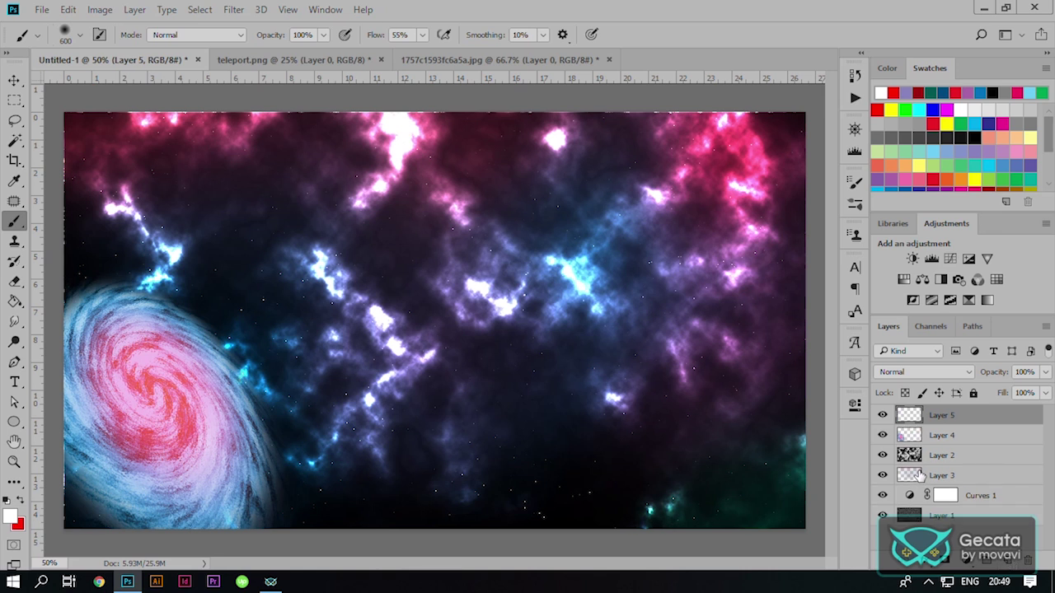
left_click(153, 403)
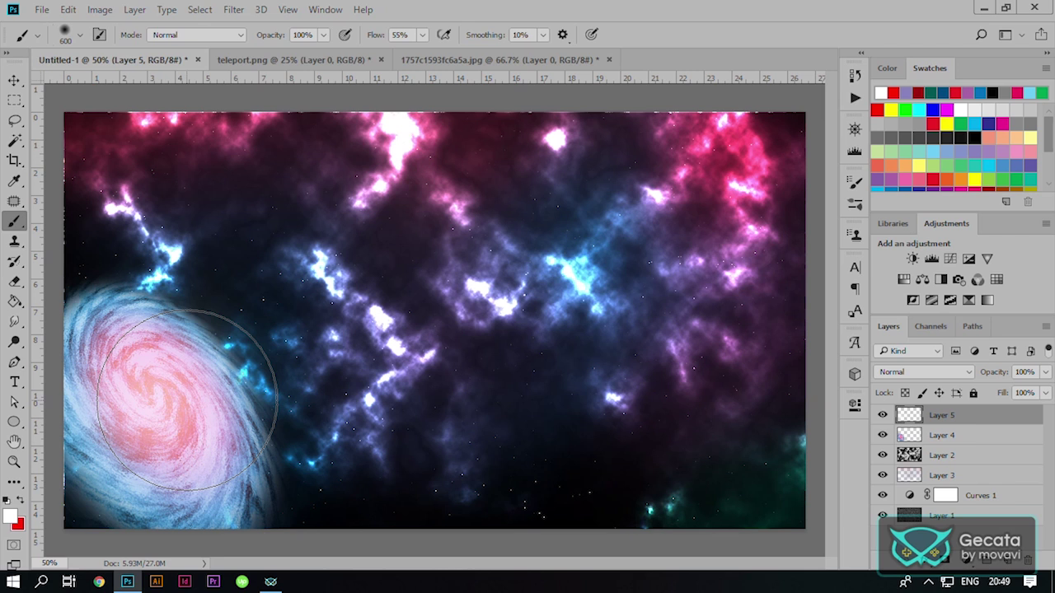
key("ctrl+t")
left_click_drag(339, 216, 305, 280)
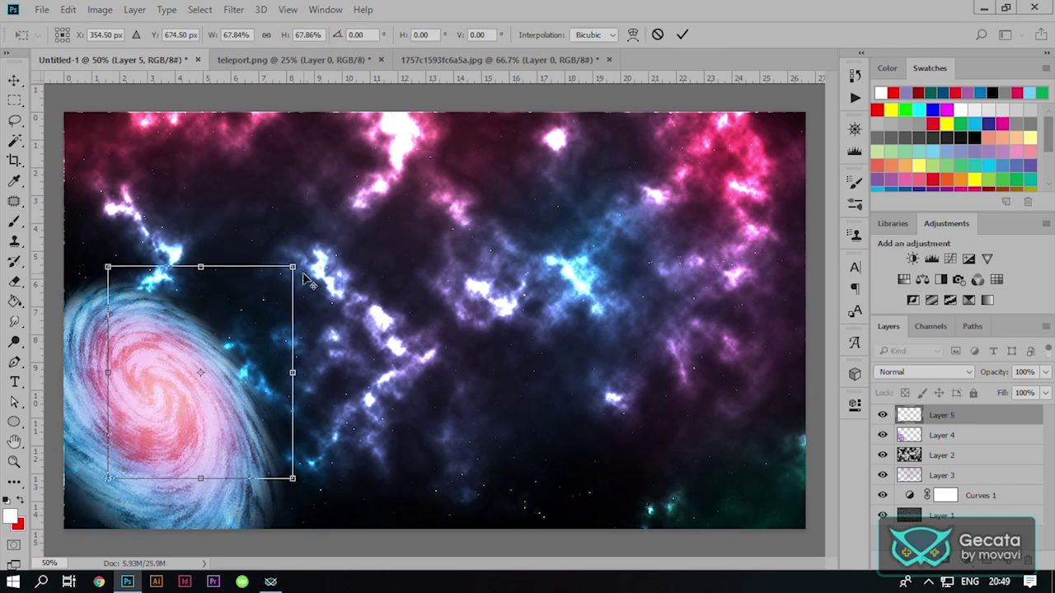
left_click_drag(294, 269, 285, 274)
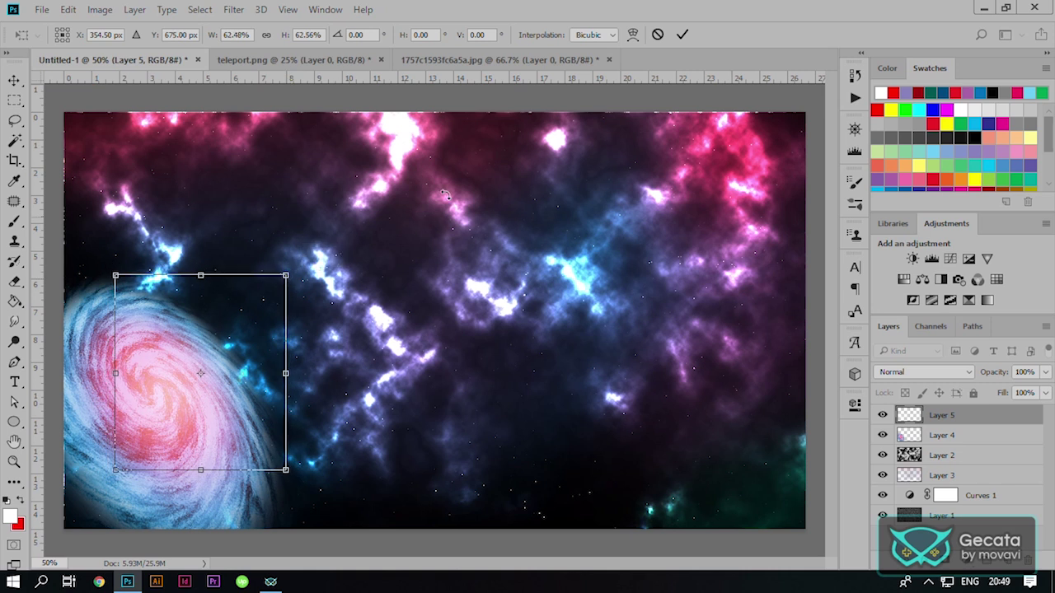
left_click(683, 34)
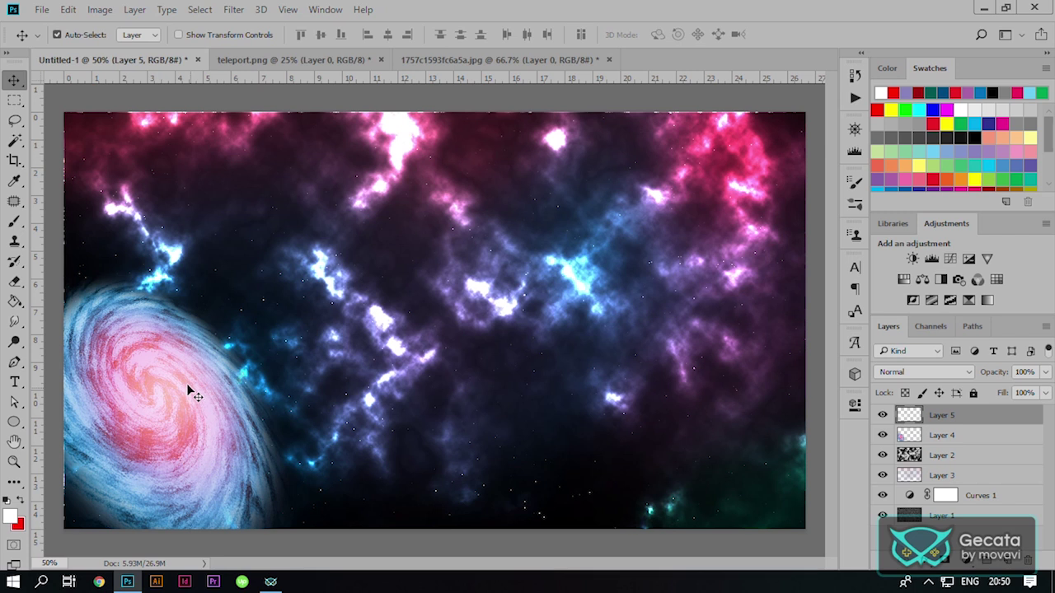
left_click_drag(180, 385, 136, 398)
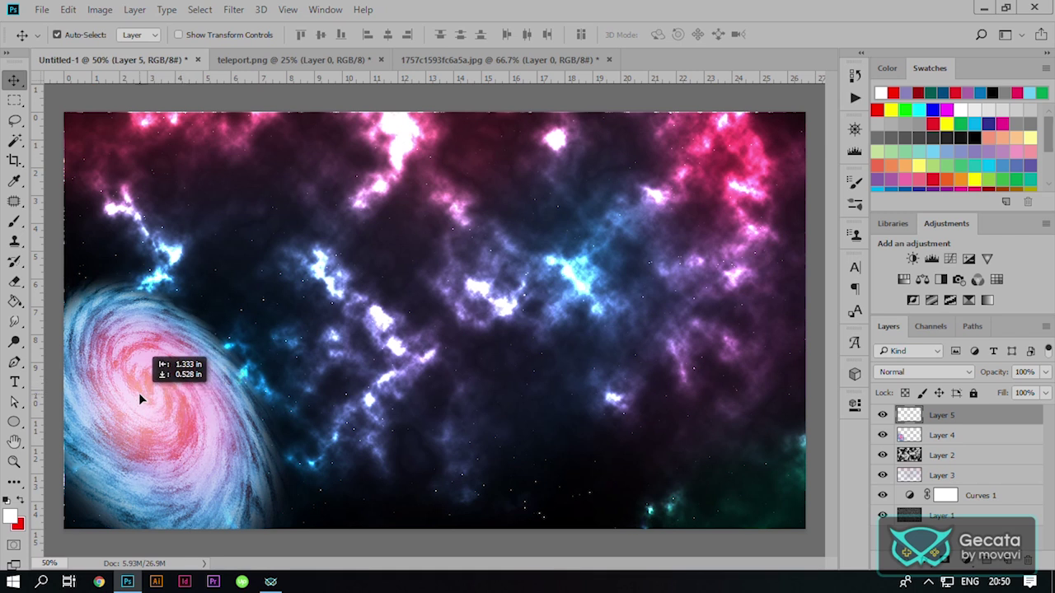
Step: Duplicate the glow as Layer 5 copy and position both glows over the galaxy's core
left_click_drag(136, 398, 142, 404)
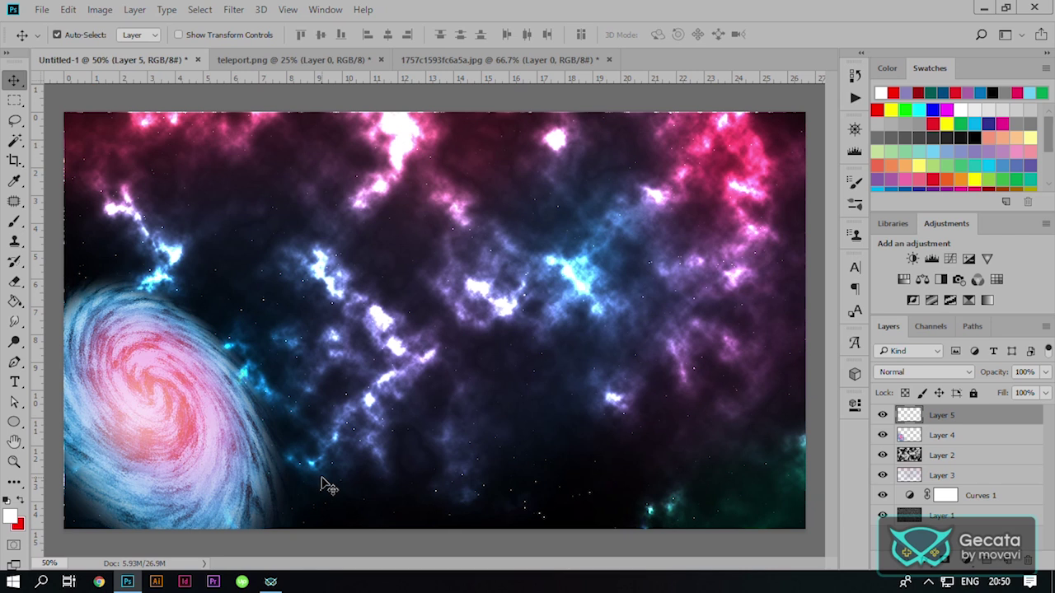
key("ctrl")
key("ctrl+j")
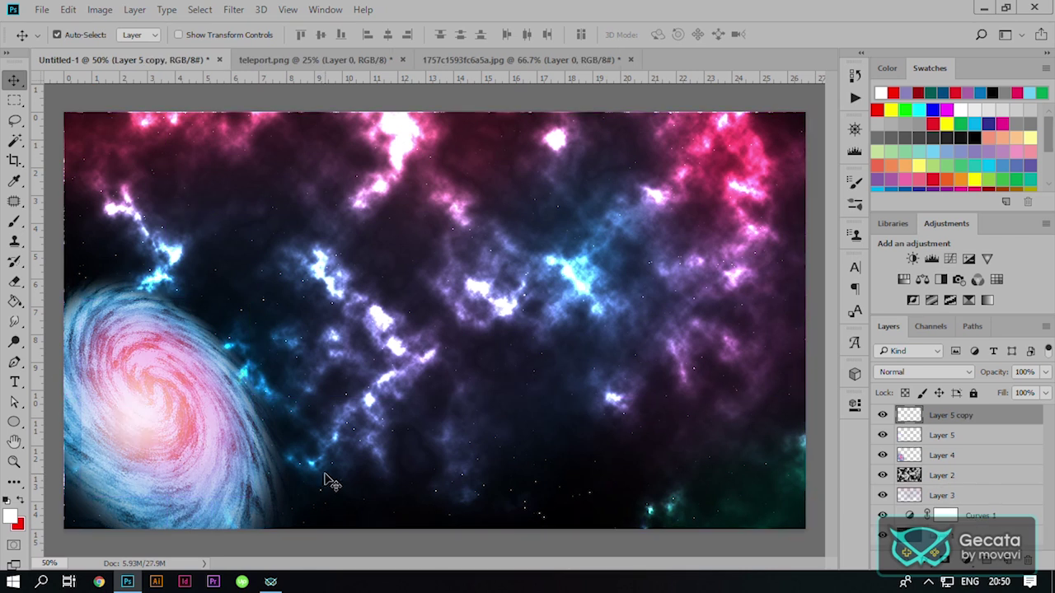
left_click_drag(162, 420, 168, 406)
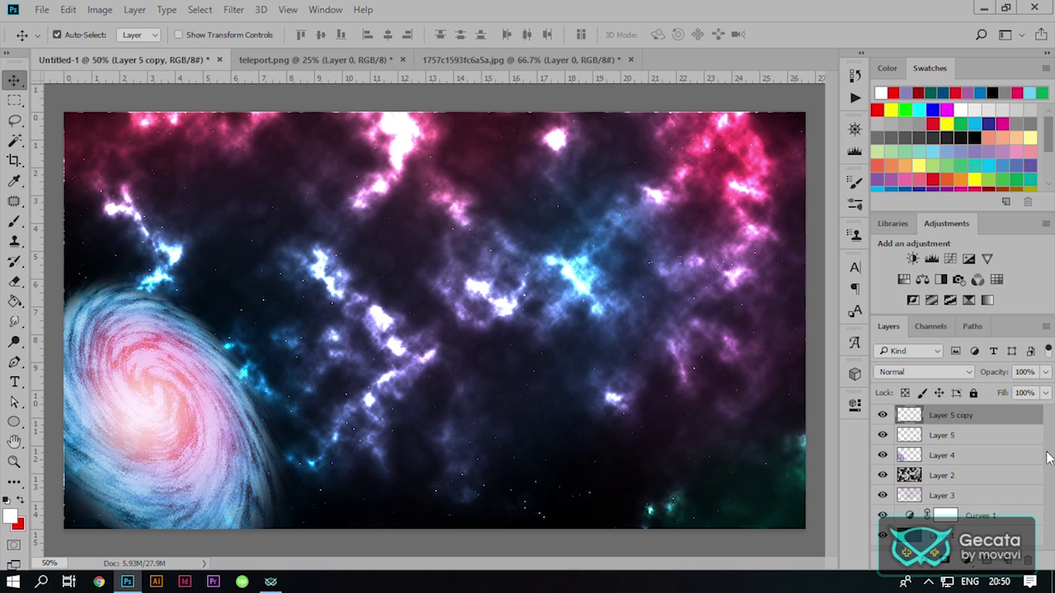
left_click(938, 434)
left_click_drag(165, 414, 172, 423)
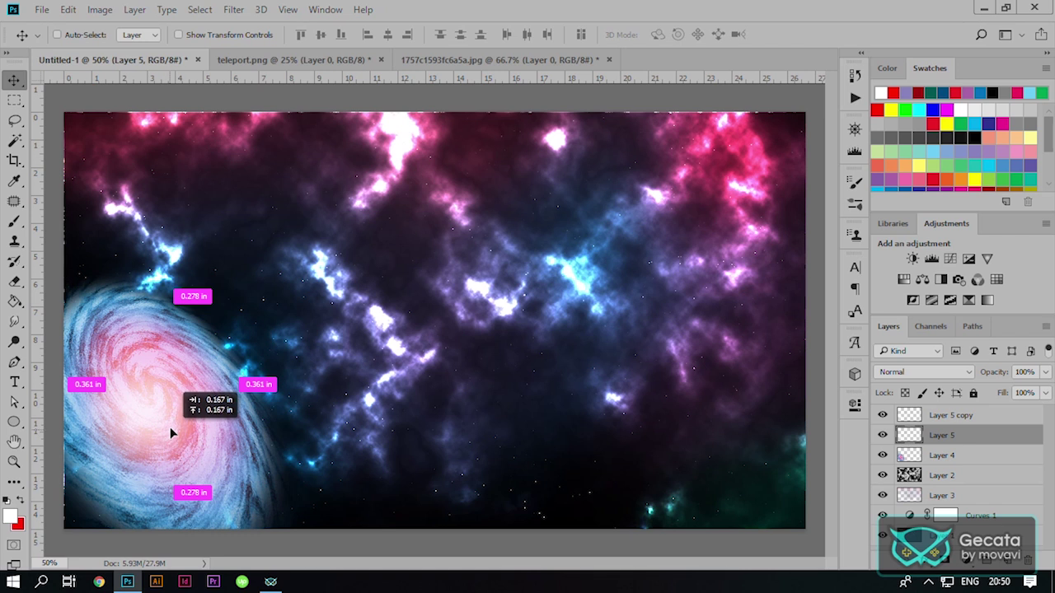
left_click_drag(172, 423, 176, 418)
key("ctrl")
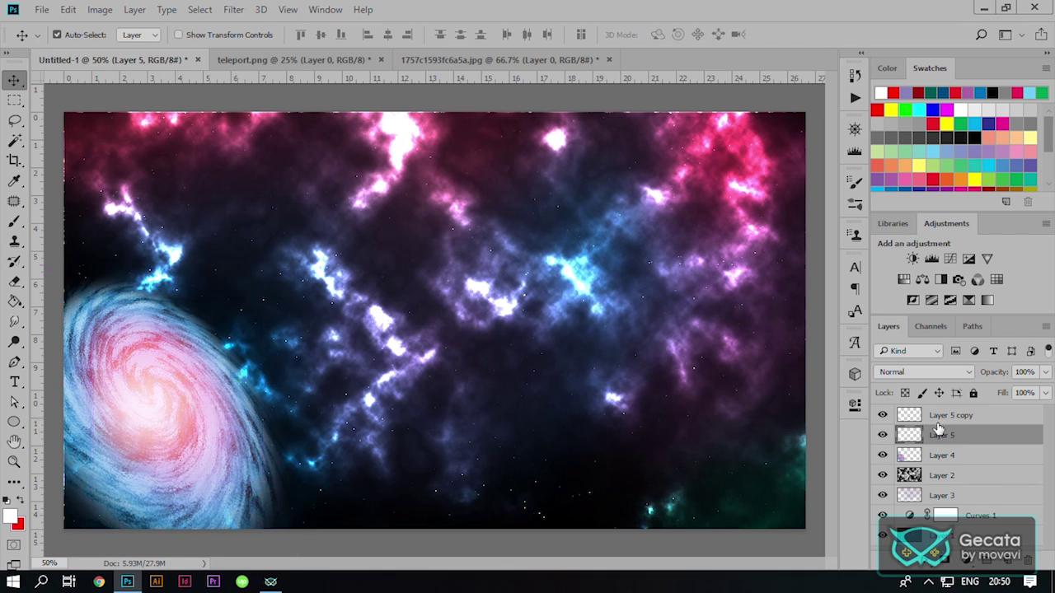
left_click(940, 417)
Step: Set the Eraser to 13% opacity and a 200-pixel size, then select Layer 5
key("e")
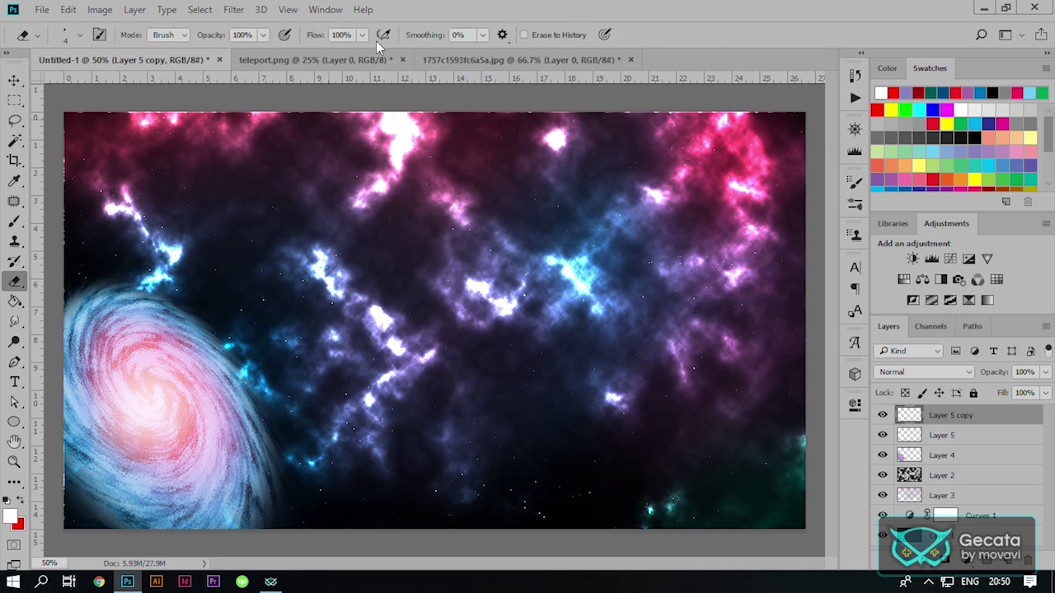
left_click(261, 38)
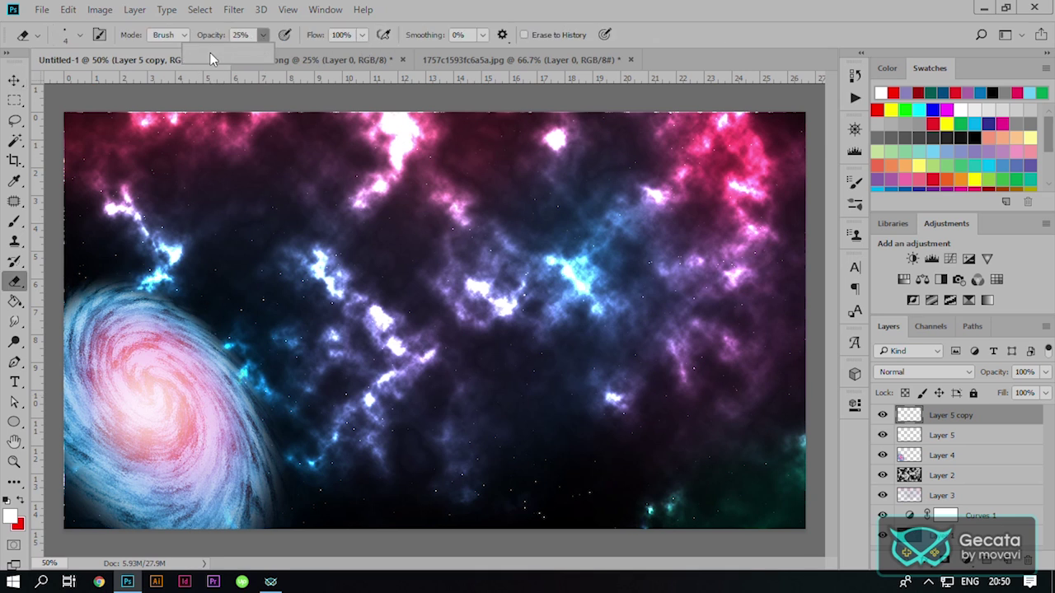
left_click(219, 271)
key("bracketright")
key("bracketright")
key("bracketright")
key("bracketright")
key("bracketright")
key("bracketright")
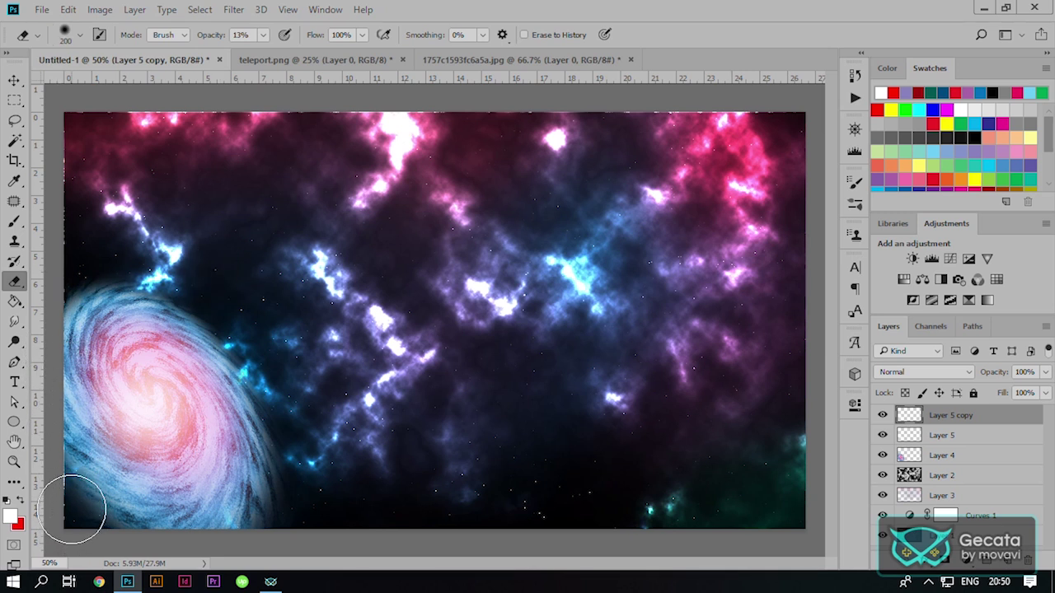
left_click(954, 436)
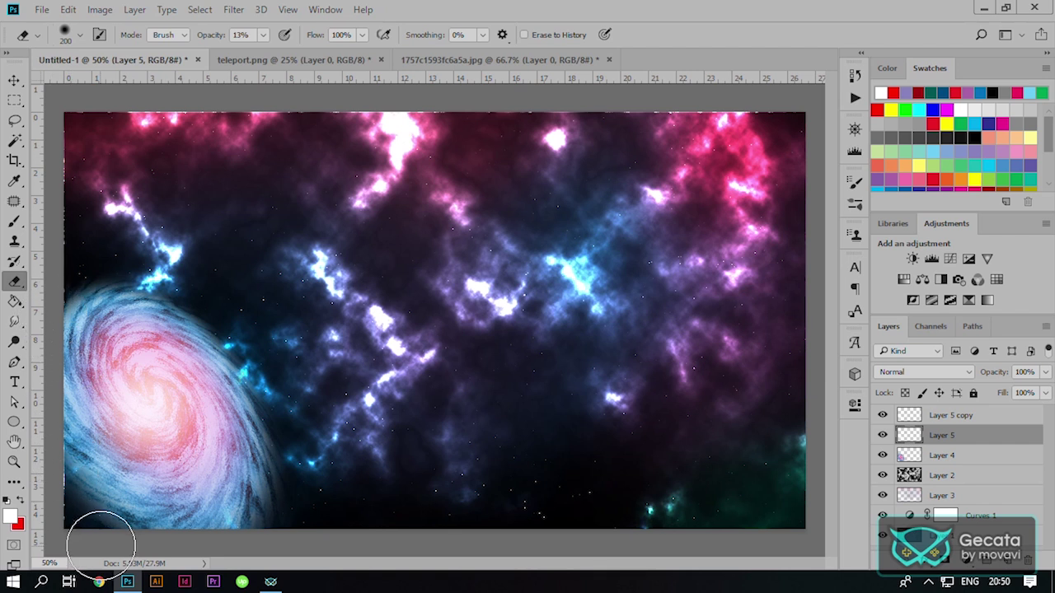
key("v")
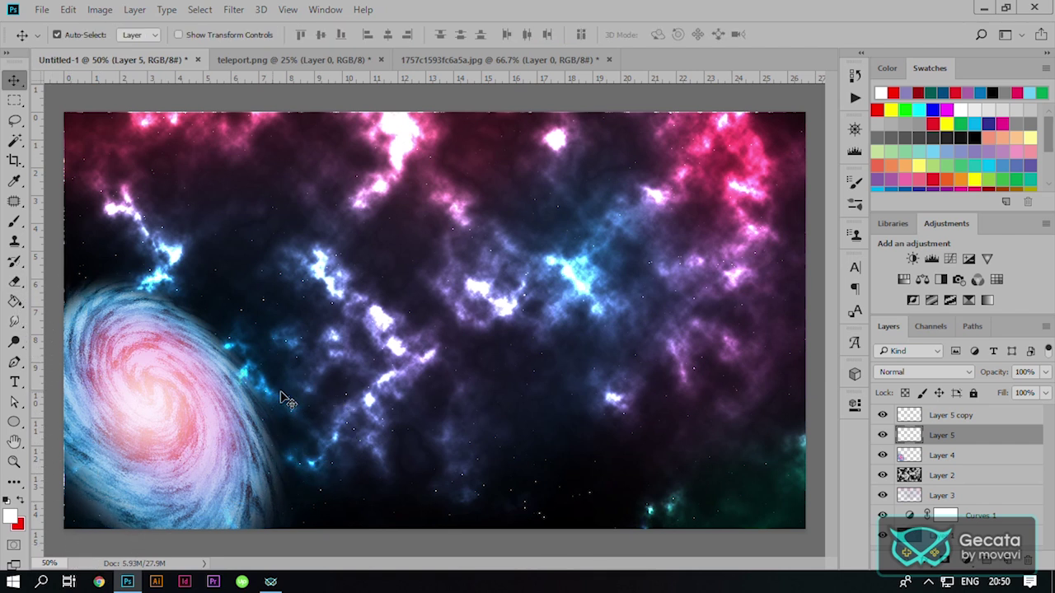
Step: Bring the Earth image in as Layer 6, shrink it to about half, and place it upper right
left_click(454, 61)
mouse_move(463, 332)
left_mouse_down()
mouse_move(658, 262)
mouse_move(660, 249)
left_mouse_up()
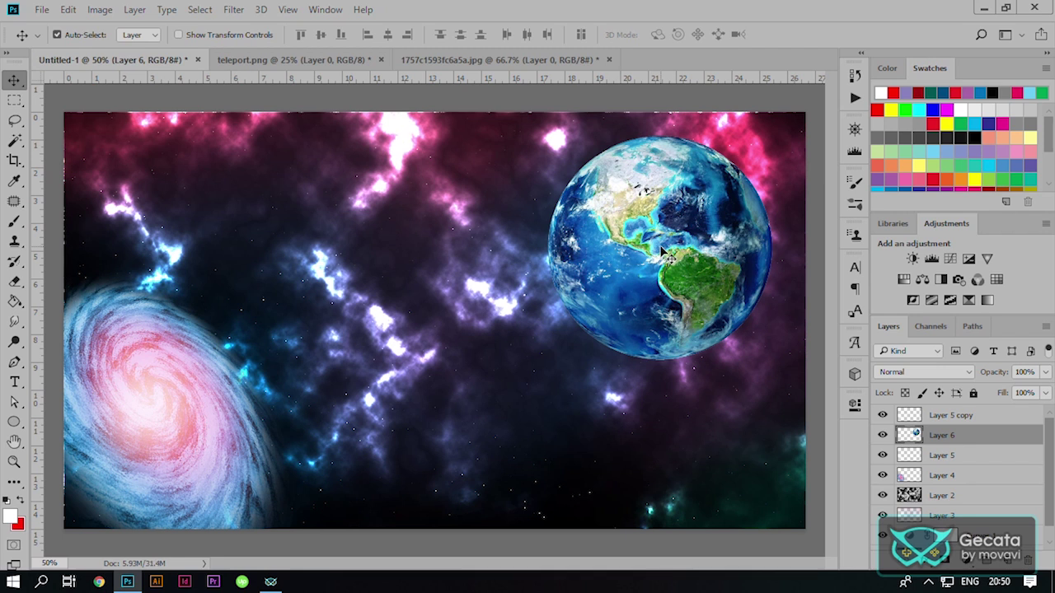
key("ctrl+t")
left_click_drag(766, 140, 730, 202)
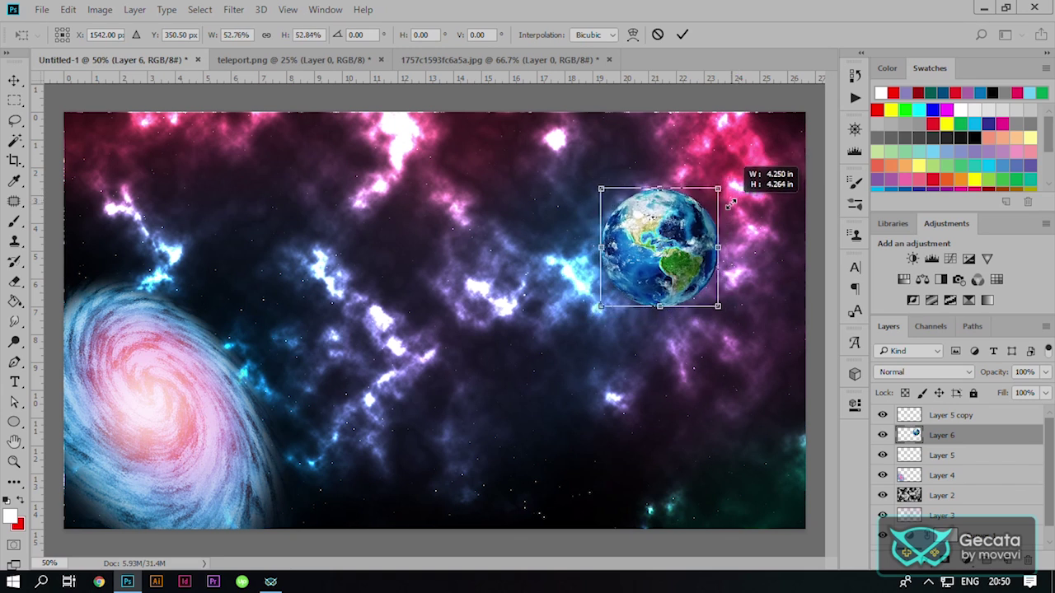
left_click(683, 35)
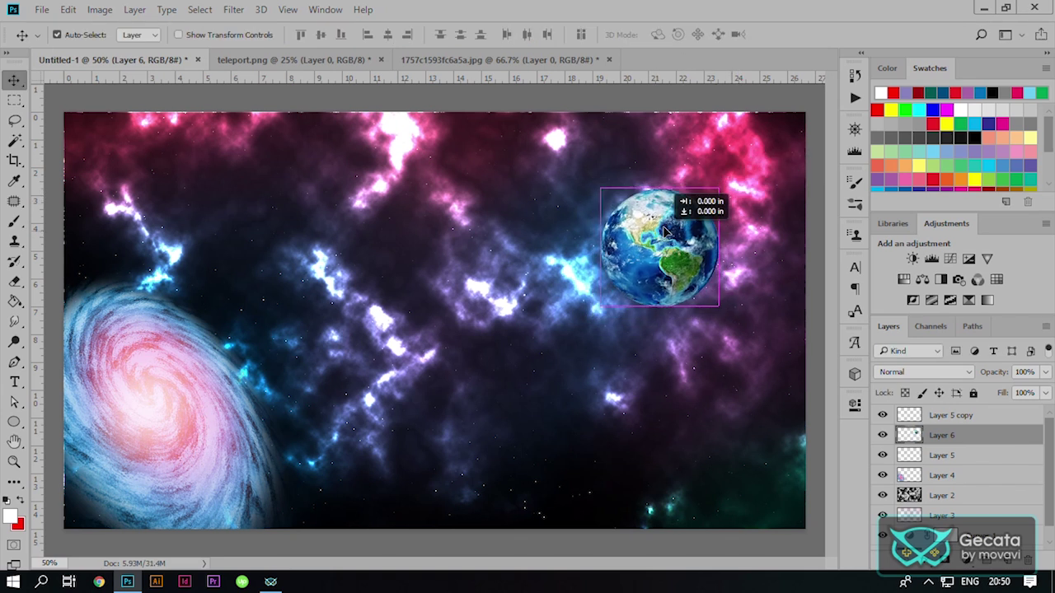
left_click_drag(664, 234, 722, 182)
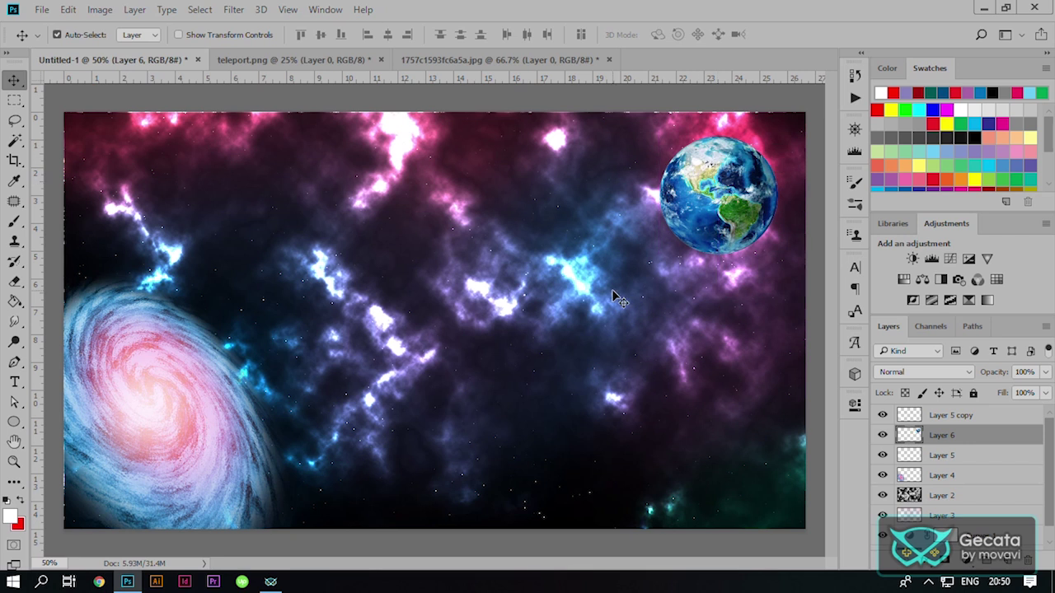
key("m")
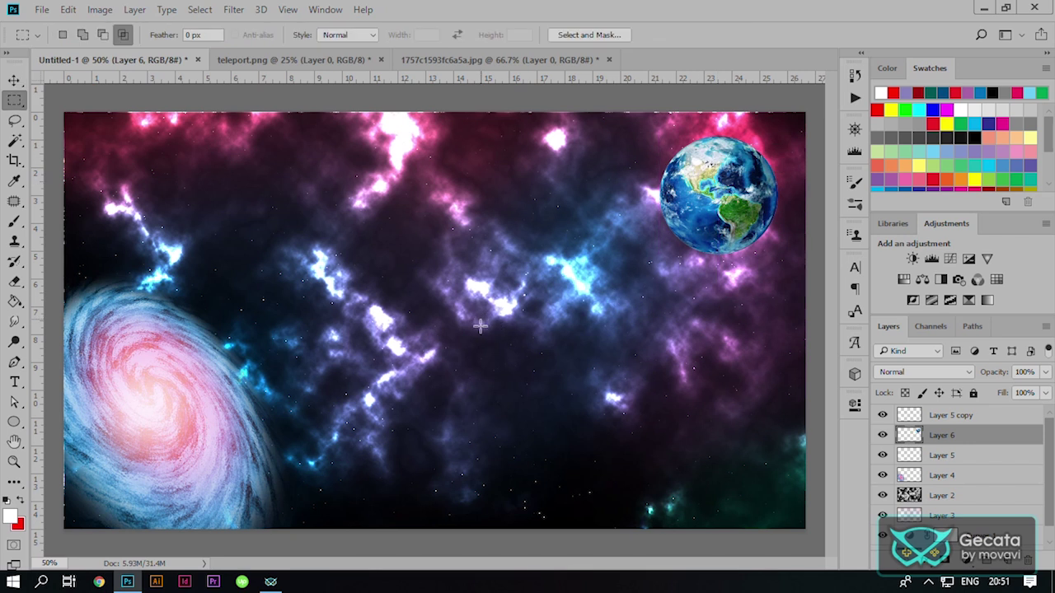
Step: Select a wide mid-canvas rectangle and fill it white on a new Layer 7
left_click_drag(288, 214, 728, 384)
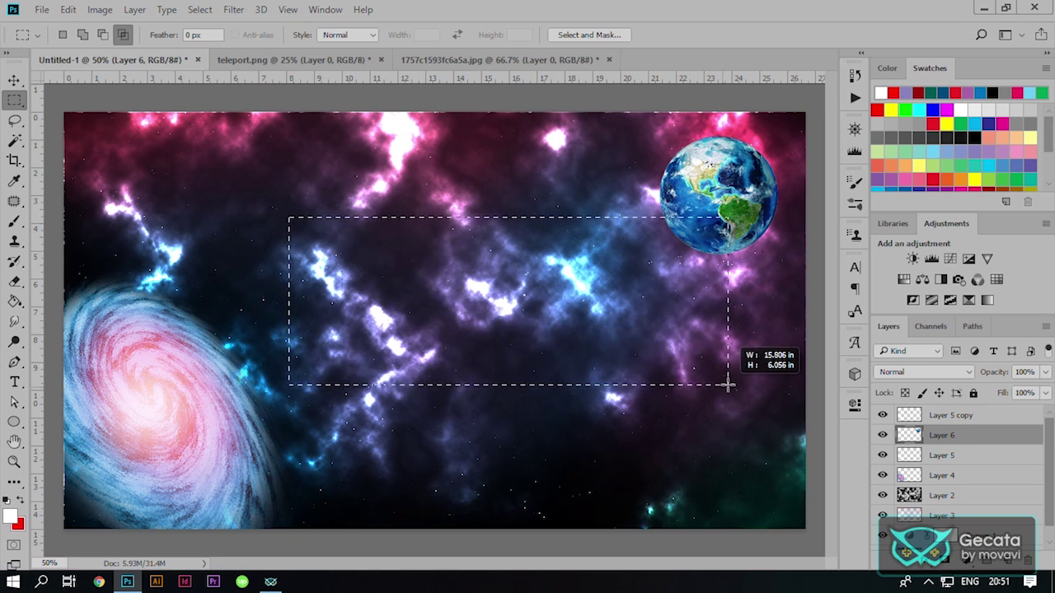
left_click_drag(728, 384, 727, 407)
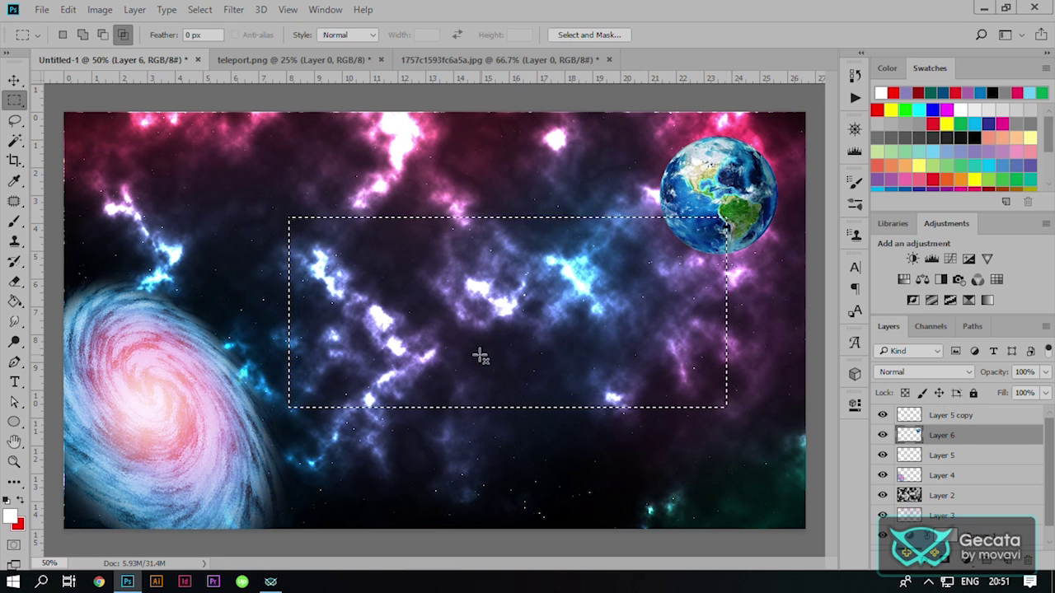
key("g")
key("ctrl+shift+alt+n")
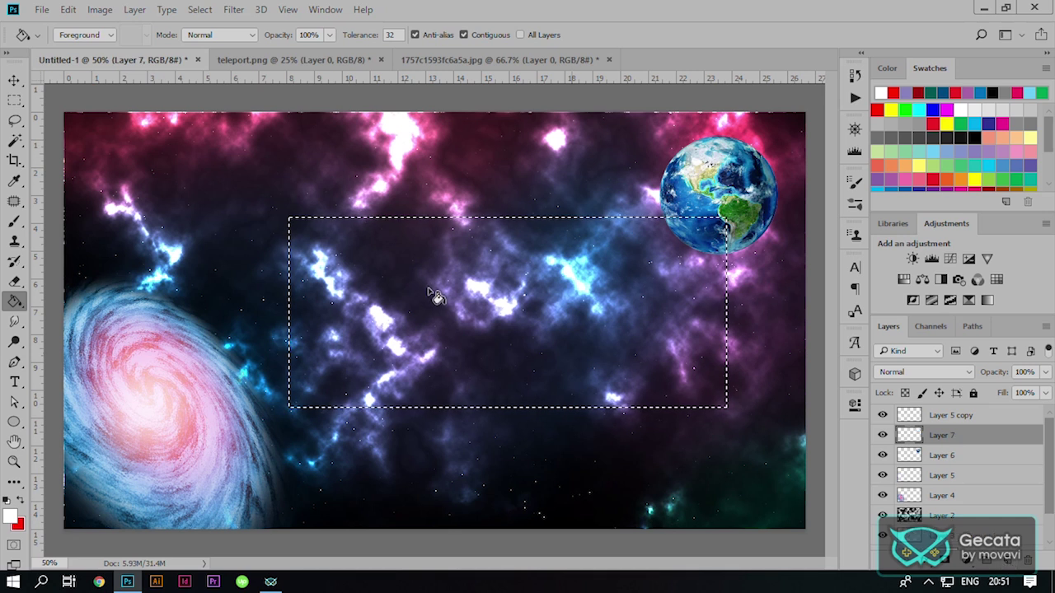
left_click(459, 323)
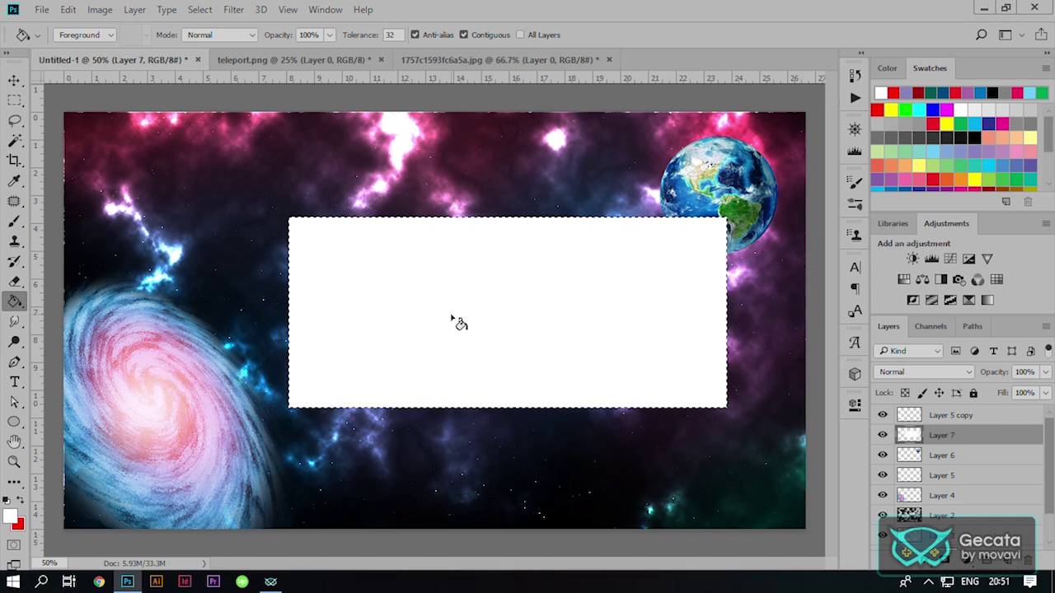
Step: Rotate the white rectangle about -22.8° and move it up-left toward the galaxy
key("v")
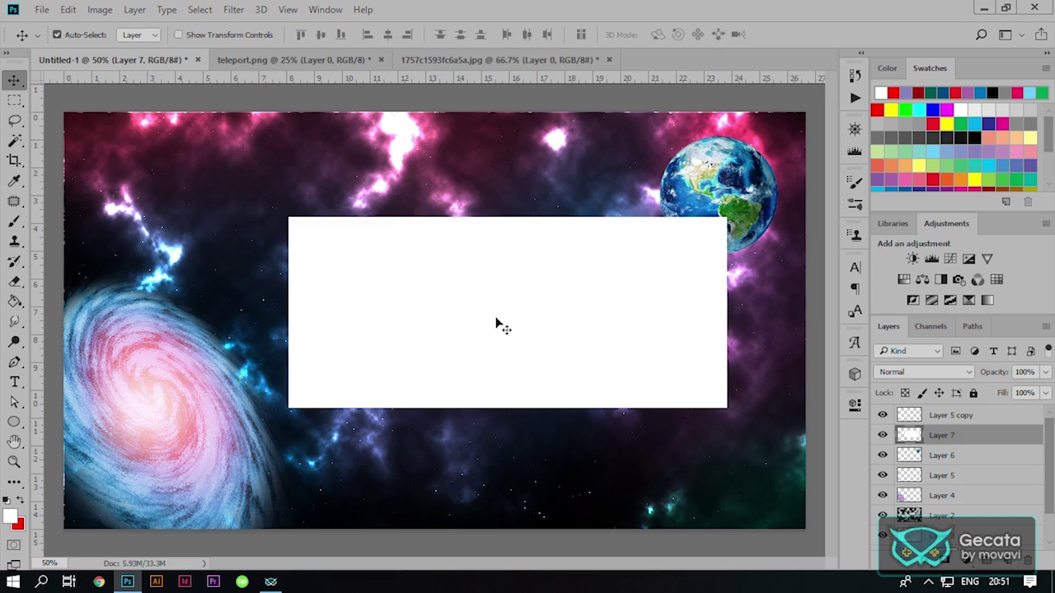
key("ctrl+t")
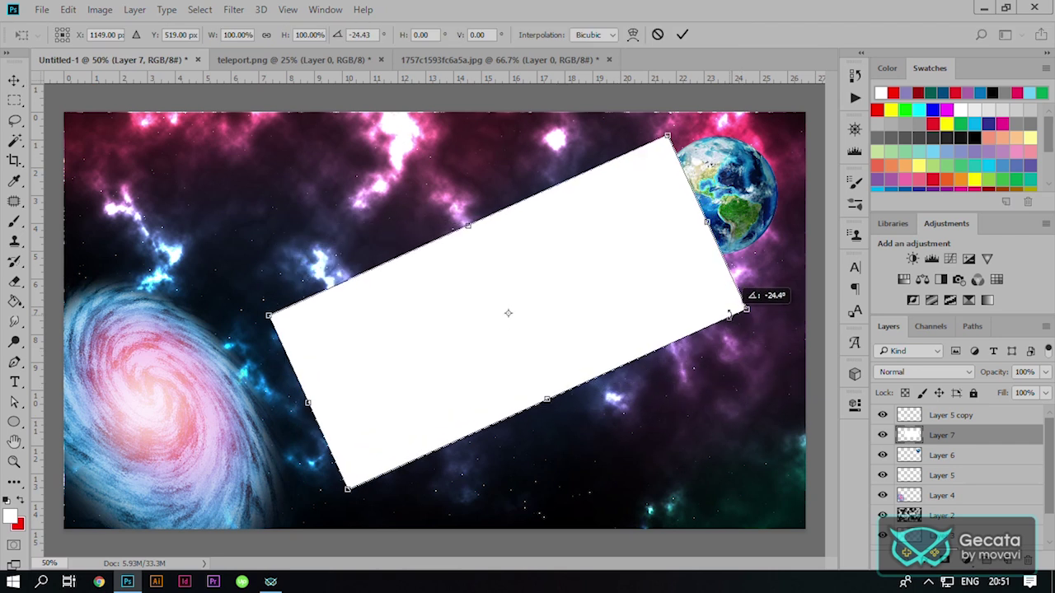
left_click_drag(741, 415, 744, 301)
left_click_drag(545, 335, 468, 310)
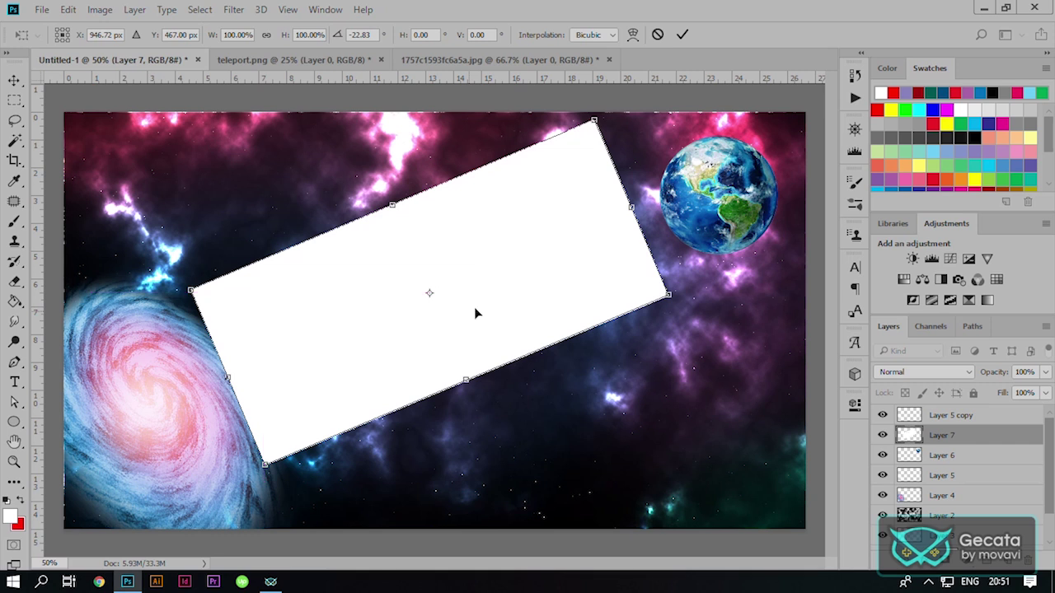
left_click(681, 35)
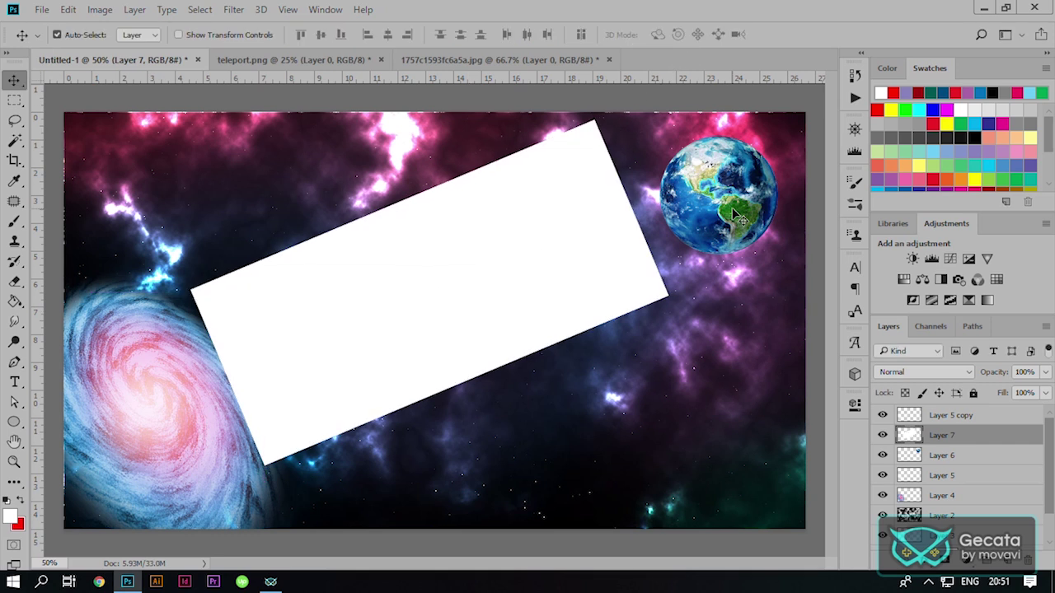
Step: Nudge Earth slightly up and left, then reselect the rectangle's layer
left_click_drag(733, 212, 709, 208)
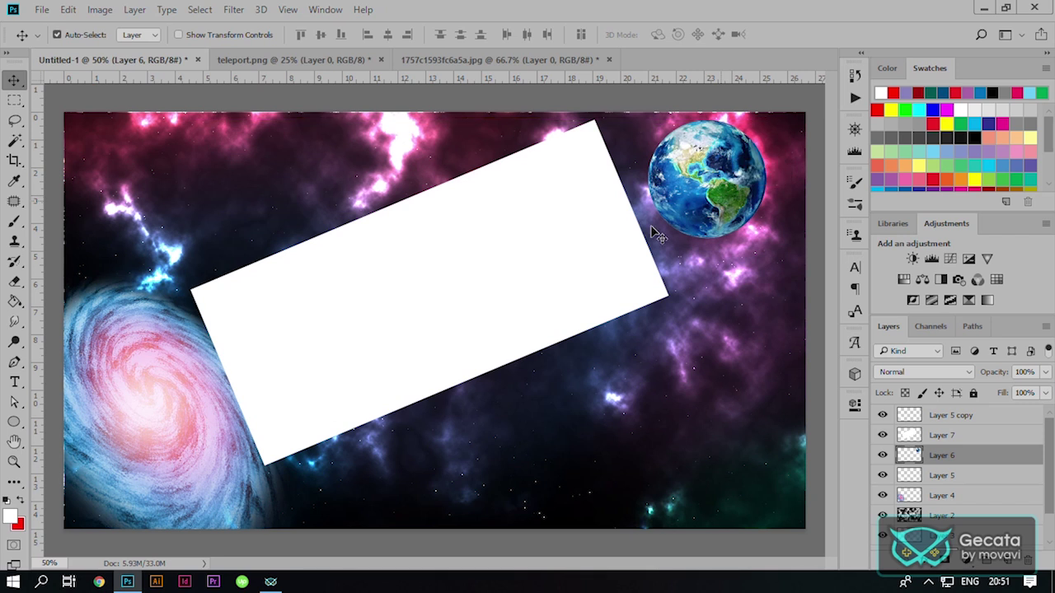
left_click(440, 284)
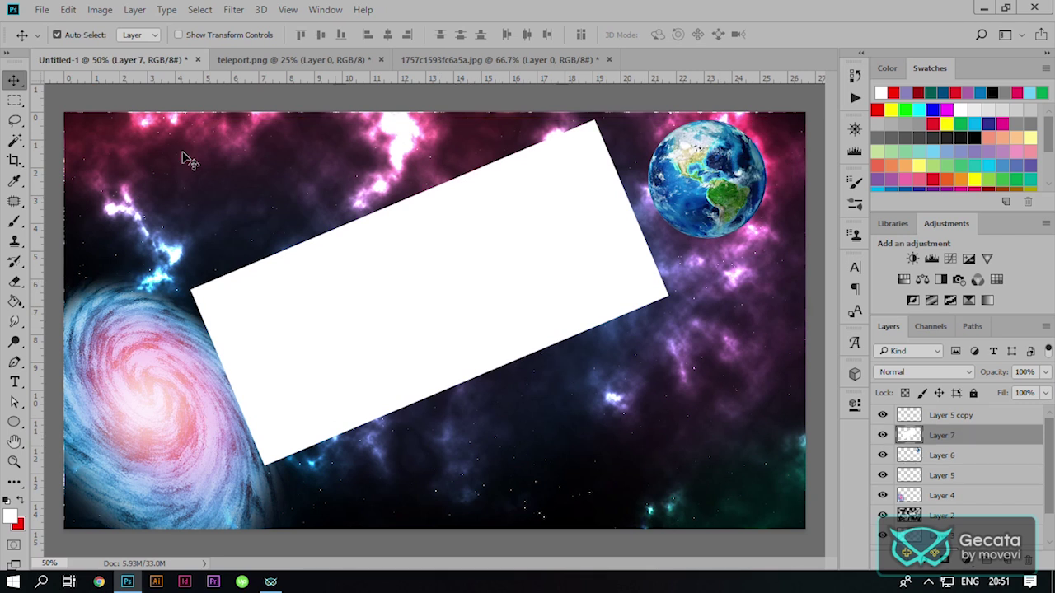
key("g")
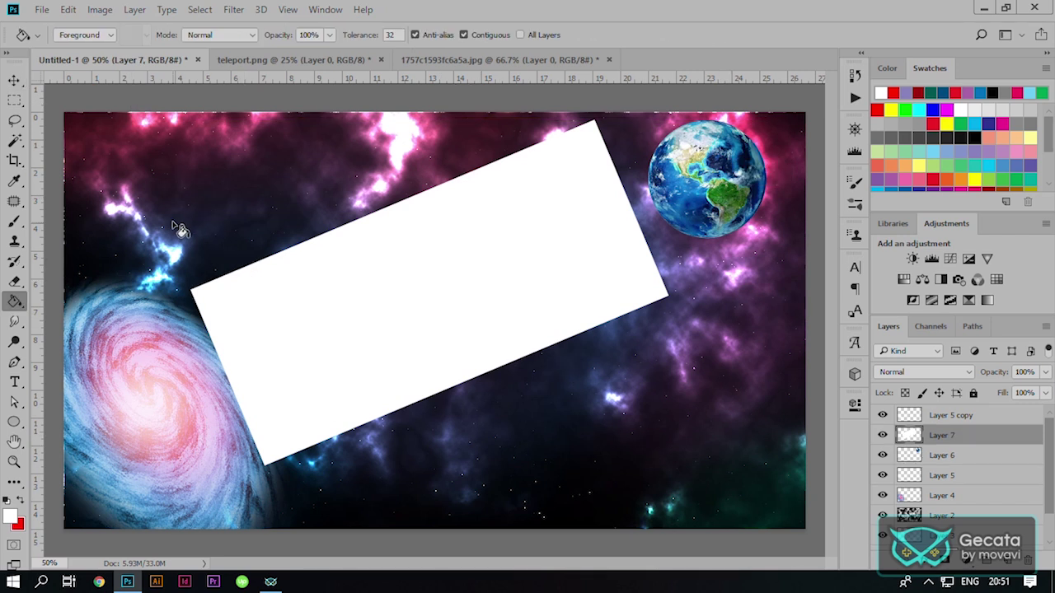
Step: Choose the black-to-white gradient preset and add a layer mask to Layer 7
key("shift+g")
key("shift+g")
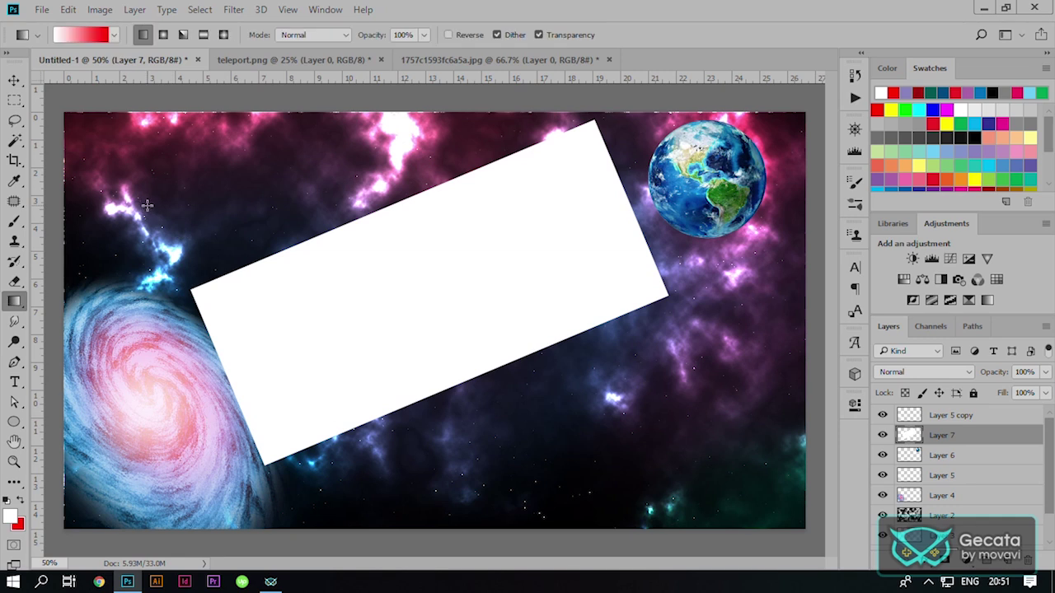
left_click(65, 36)
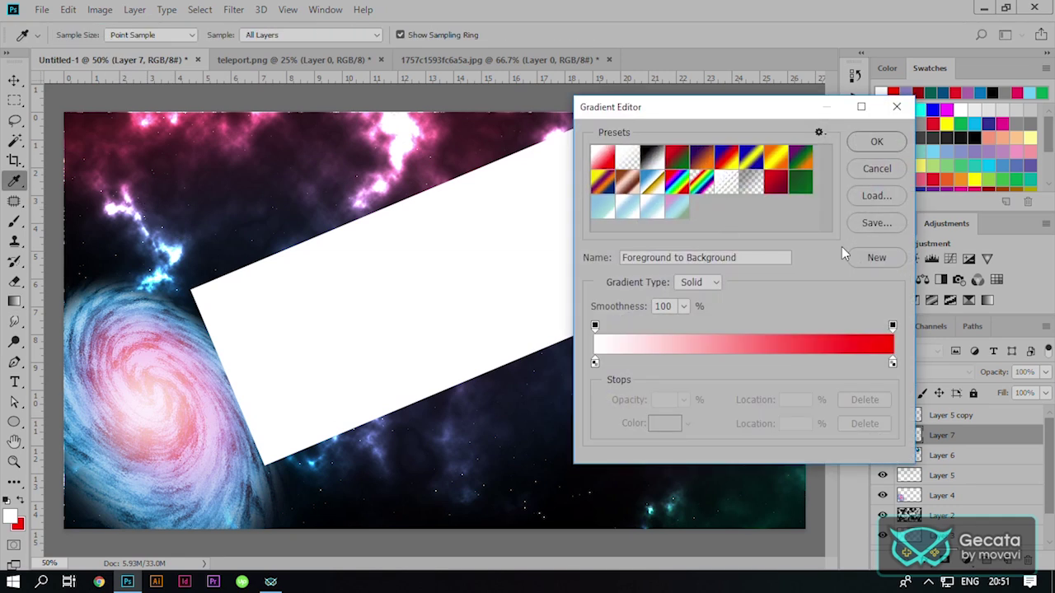
left_click(894, 150)
left_click(115, 34)
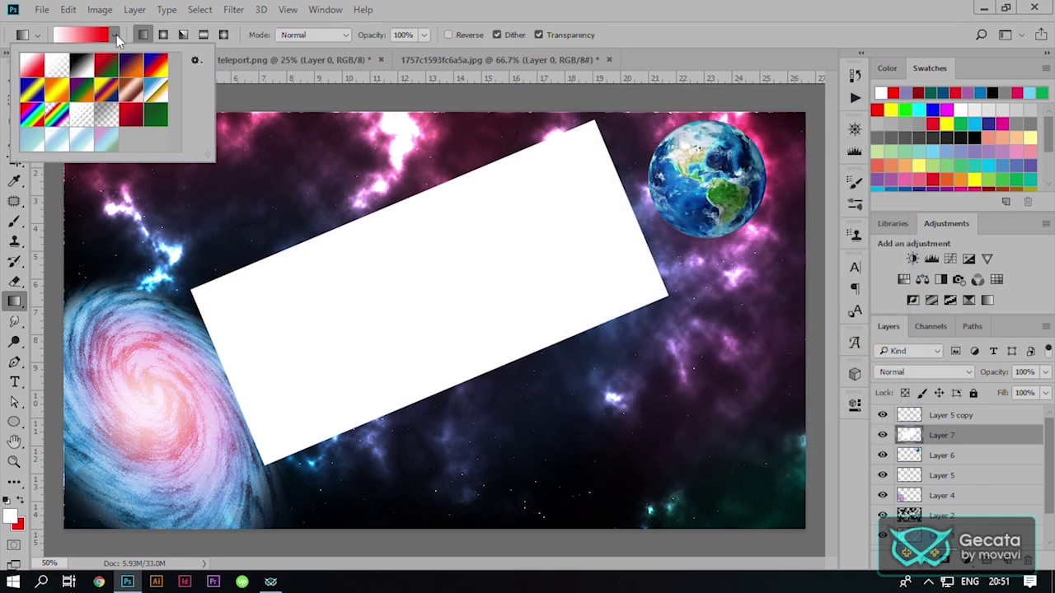
left_click(88, 66)
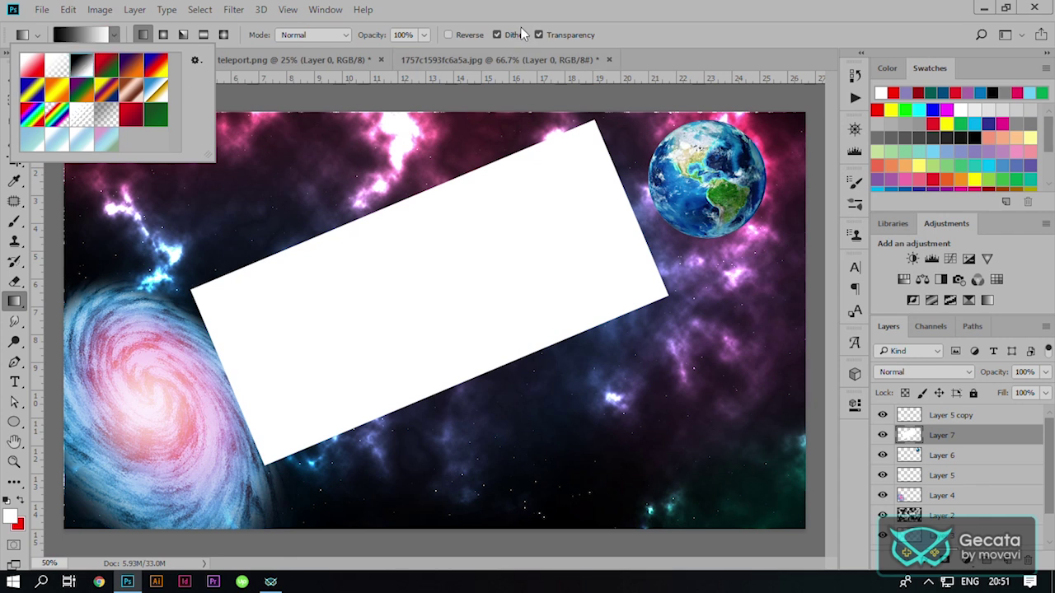
left_click(813, 428)
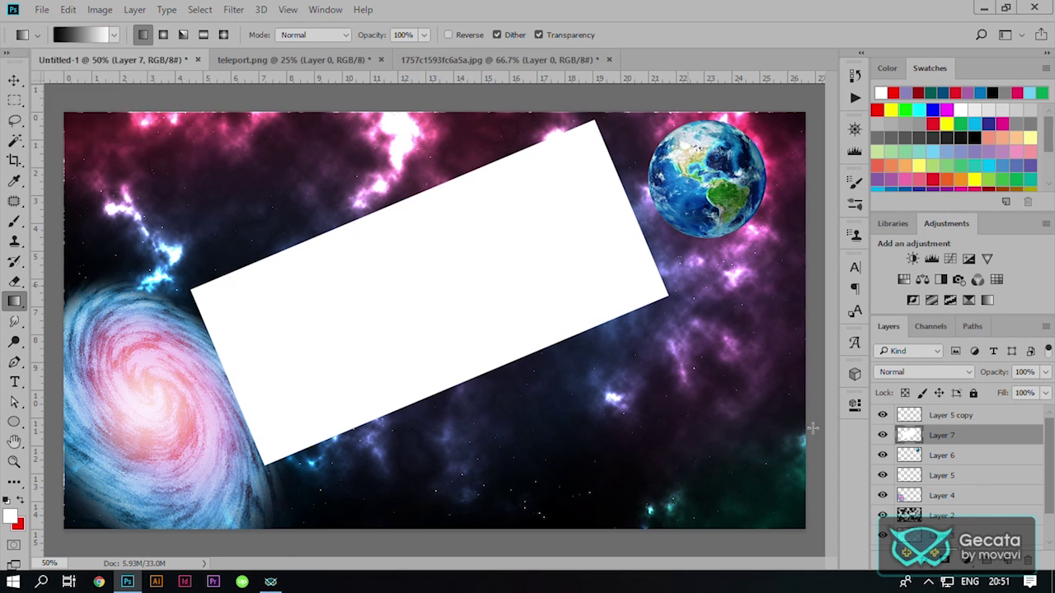
left_click(947, 560)
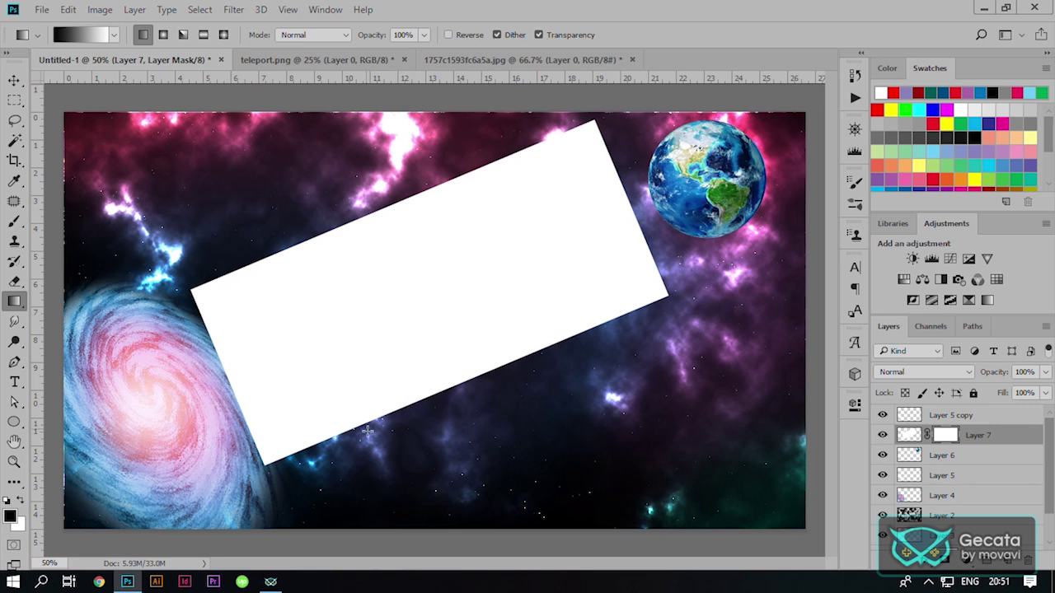
Step: Draw the mask gradient from Earth's edge to the galaxy so the beam fades toward Earth
mouse_move(318, 352)
left_mouse_down()
mouse_move(602, 215)
mouse_move(251, 400)
left_mouse_up()
key("ctrl+z")
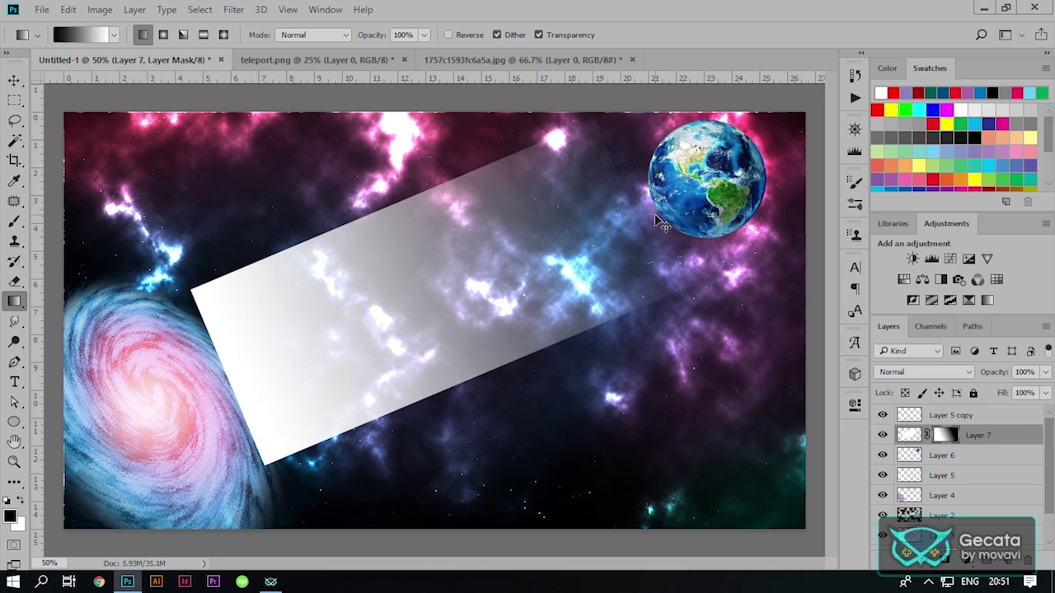
key("ctrl+z")
left_click_drag(647, 212, 519, 268)
key("ctrl+z")
left_click_drag(650, 213, 441, 298)
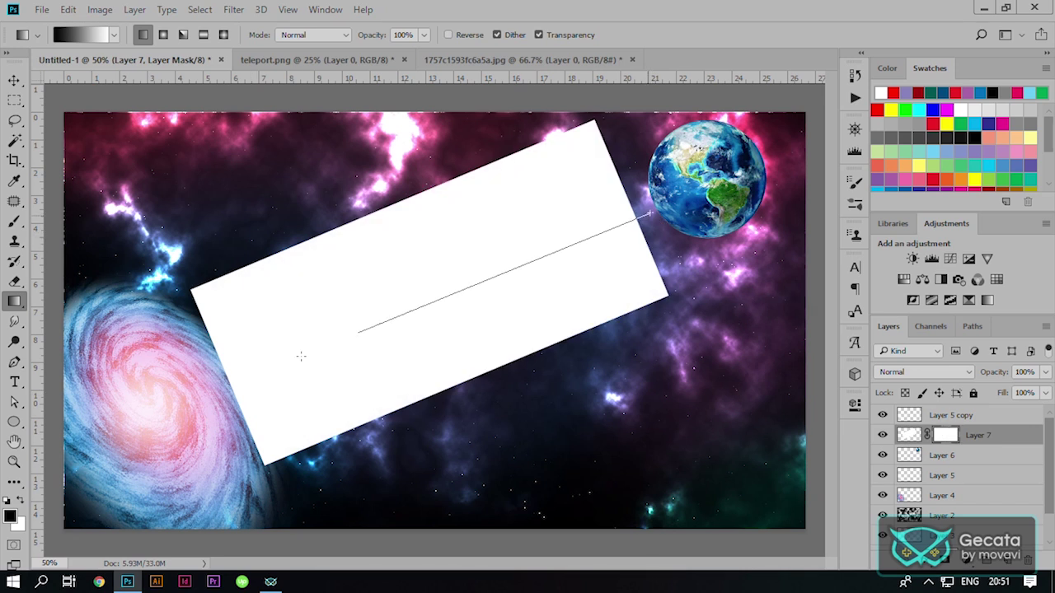
left_click_drag(325, 346, 202, 391)
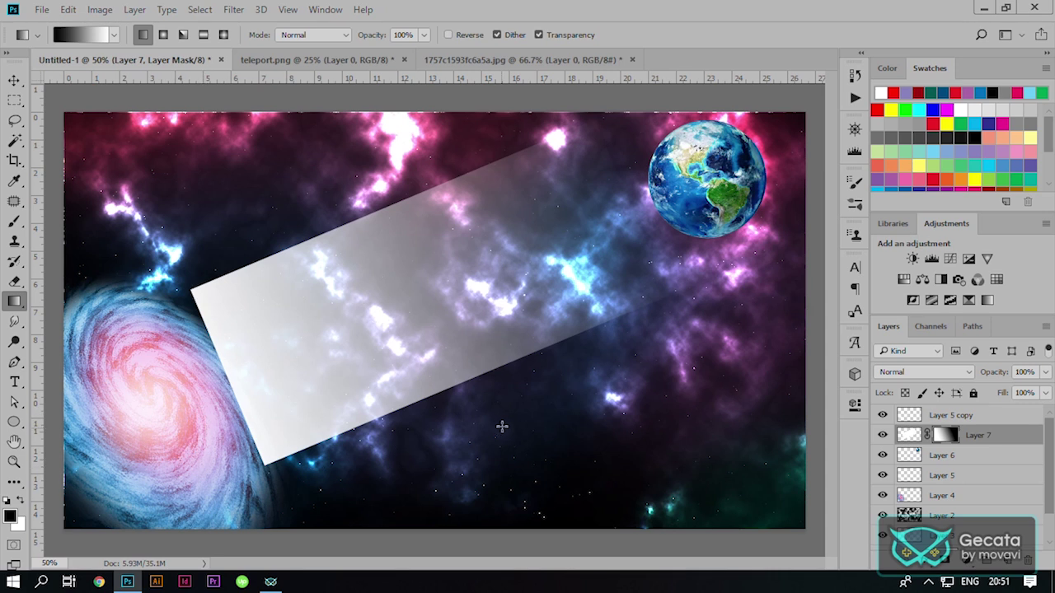
left_click_drag(651, 235, 159, 434)
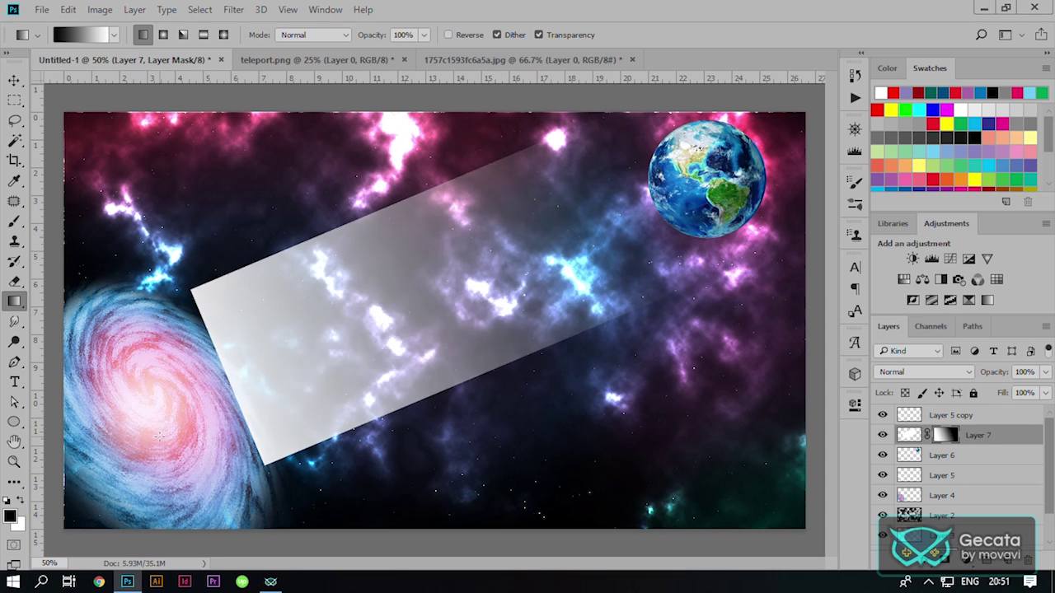
left_click_drag(656, 225, 68, 487)
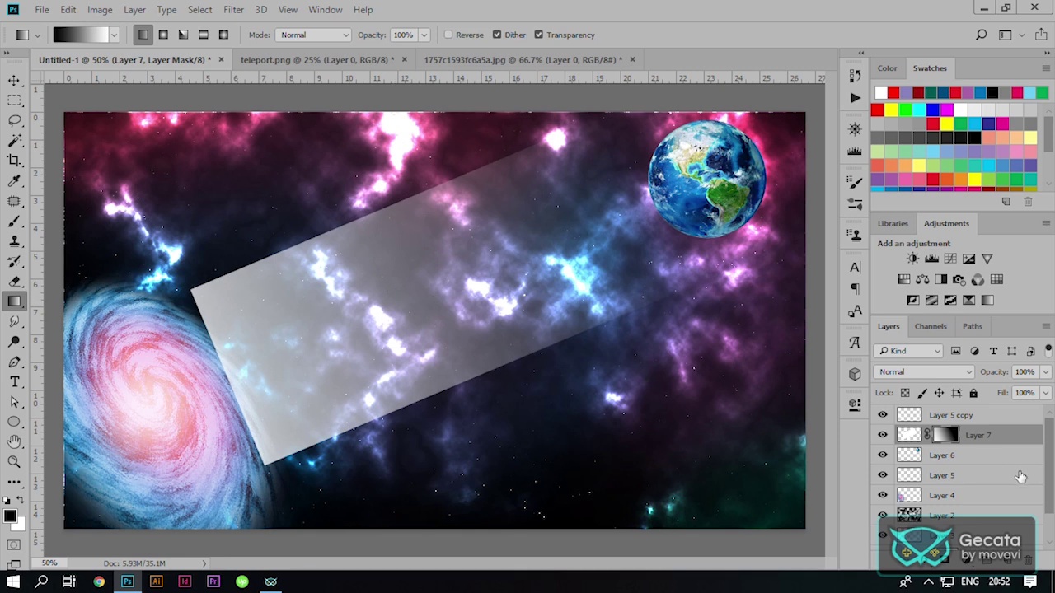
key("e")
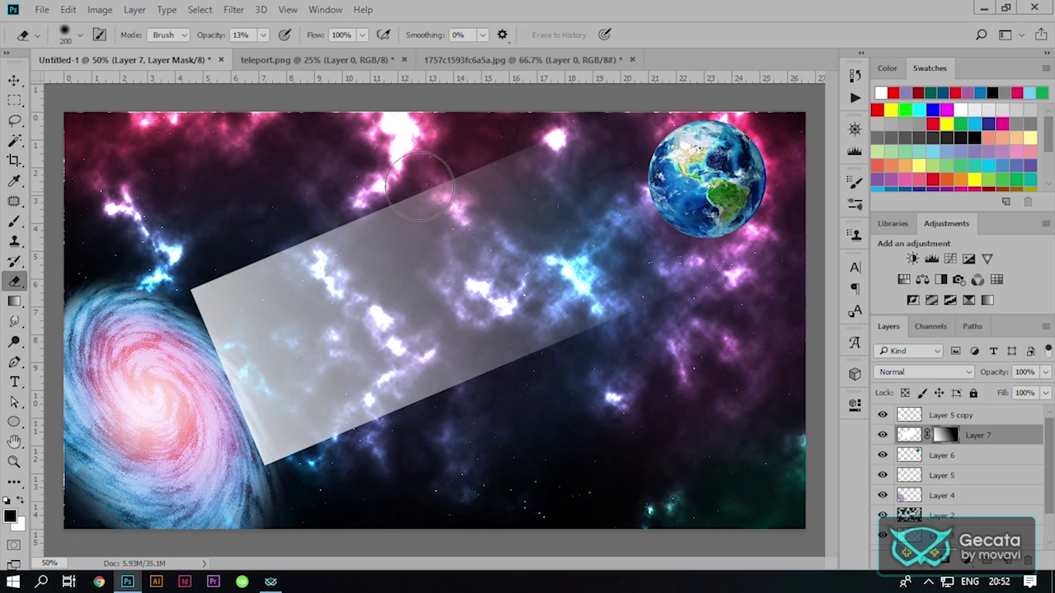
Step: Close the 1757c1593fc6a5a.jpg document without saving changes
left_click_drag(486, 59, 600, 149)
key("ctrl+w")
left_click(539, 231)
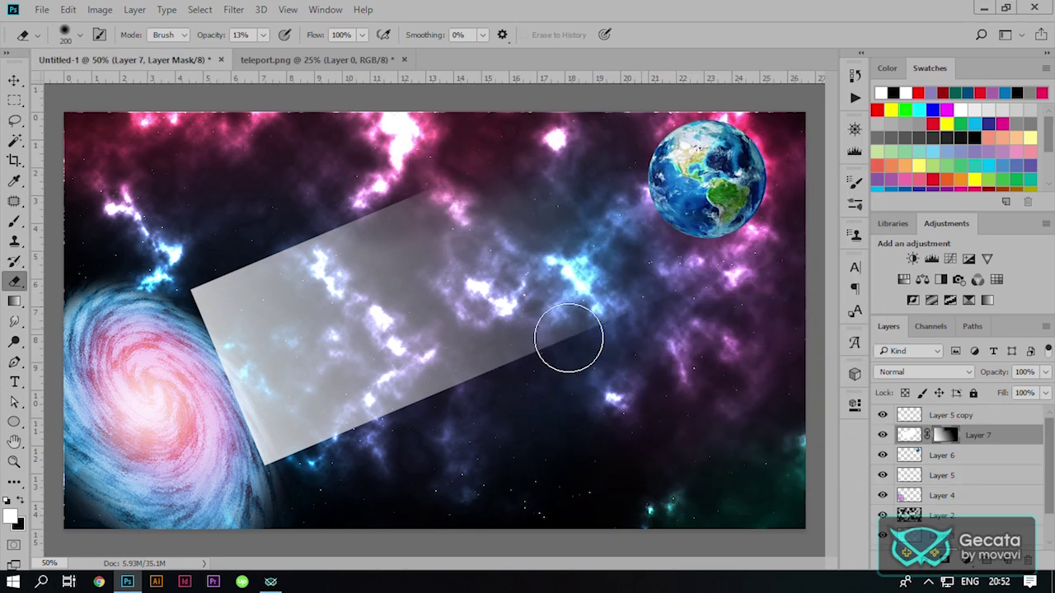
Step: Soft-erase the beam's edges and shift it left into a faint haze beside the galaxy
mouse_move(569, 396)
left_mouse_down()
mouse_move(375, 482)
mouse_move(359, 200)
mouse_move(164, 247)
left_mouse_up()
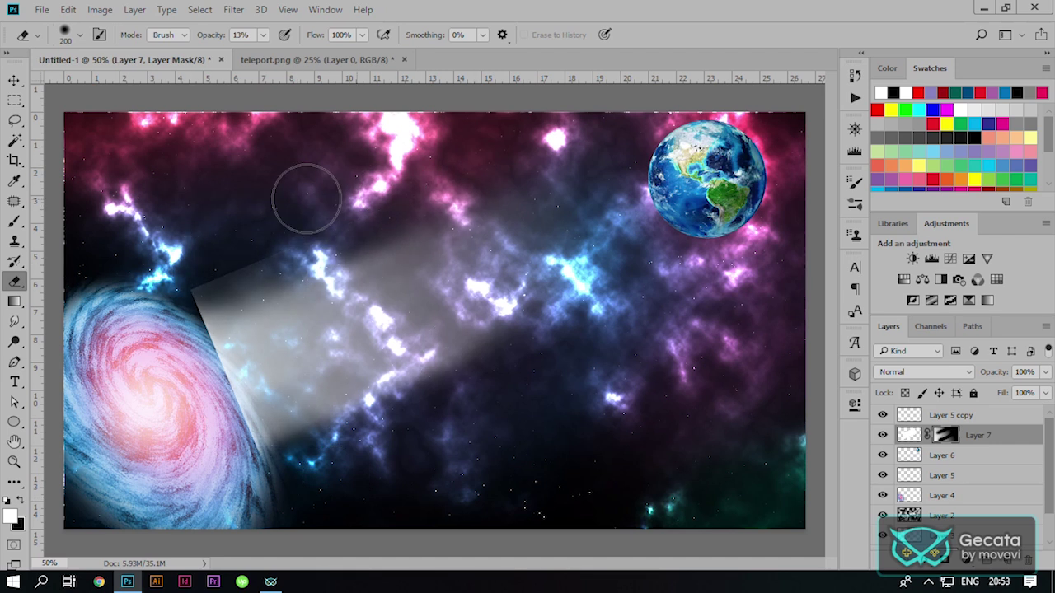
mouse_move(211, 318)
left_mouse_down()
mouse_move(218, 403)
mouse_move(170, 288)
left_mouse_up()
key("v")
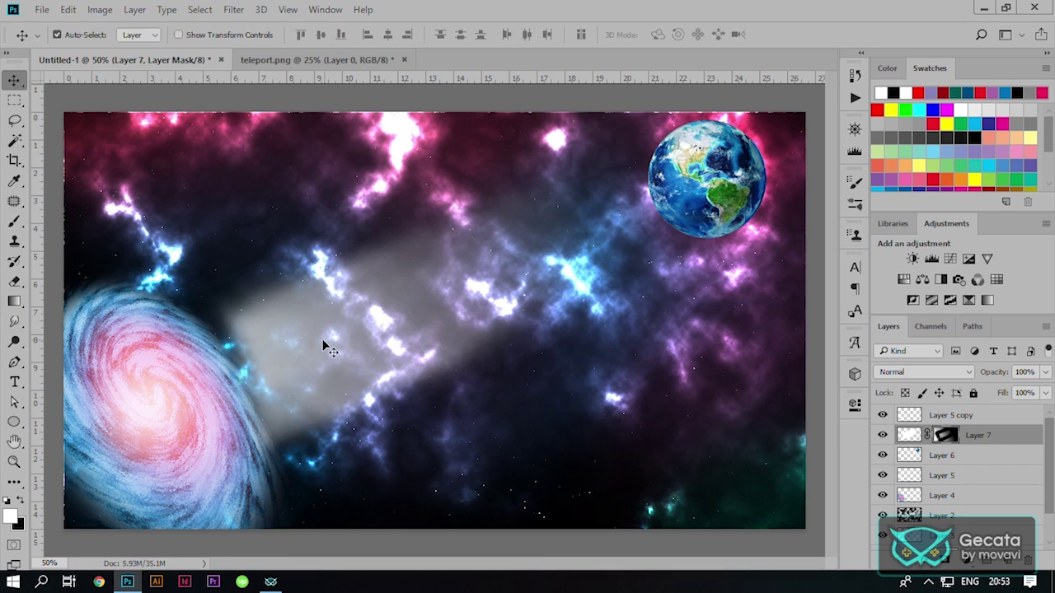
left_click_drag(326, 345, 288, 336)
key("e")
key("bracketright")
key("bracketright")
key("bracketright")
key("bracketright")
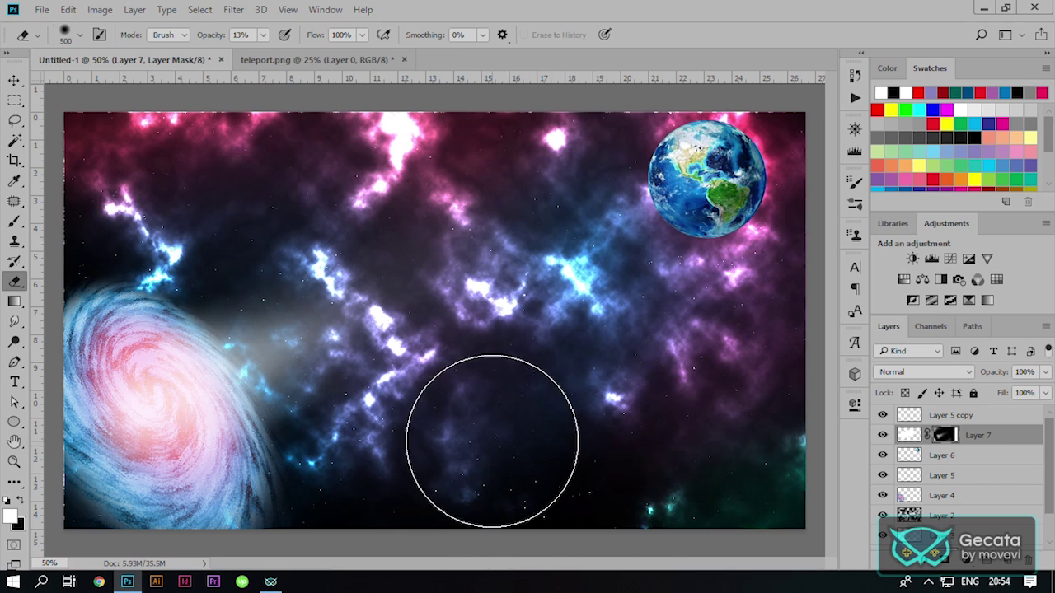
key("v")
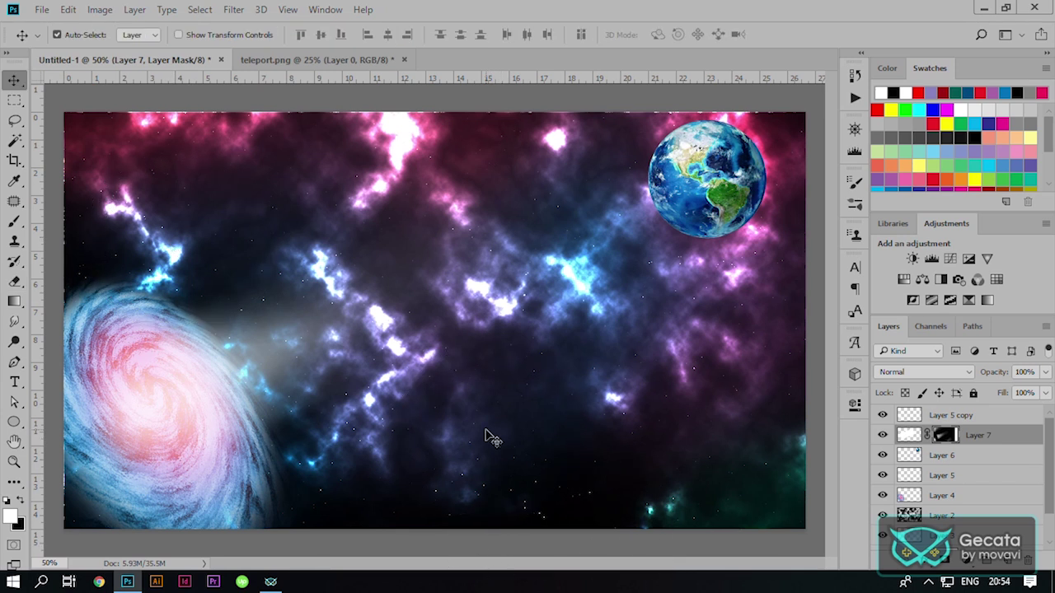